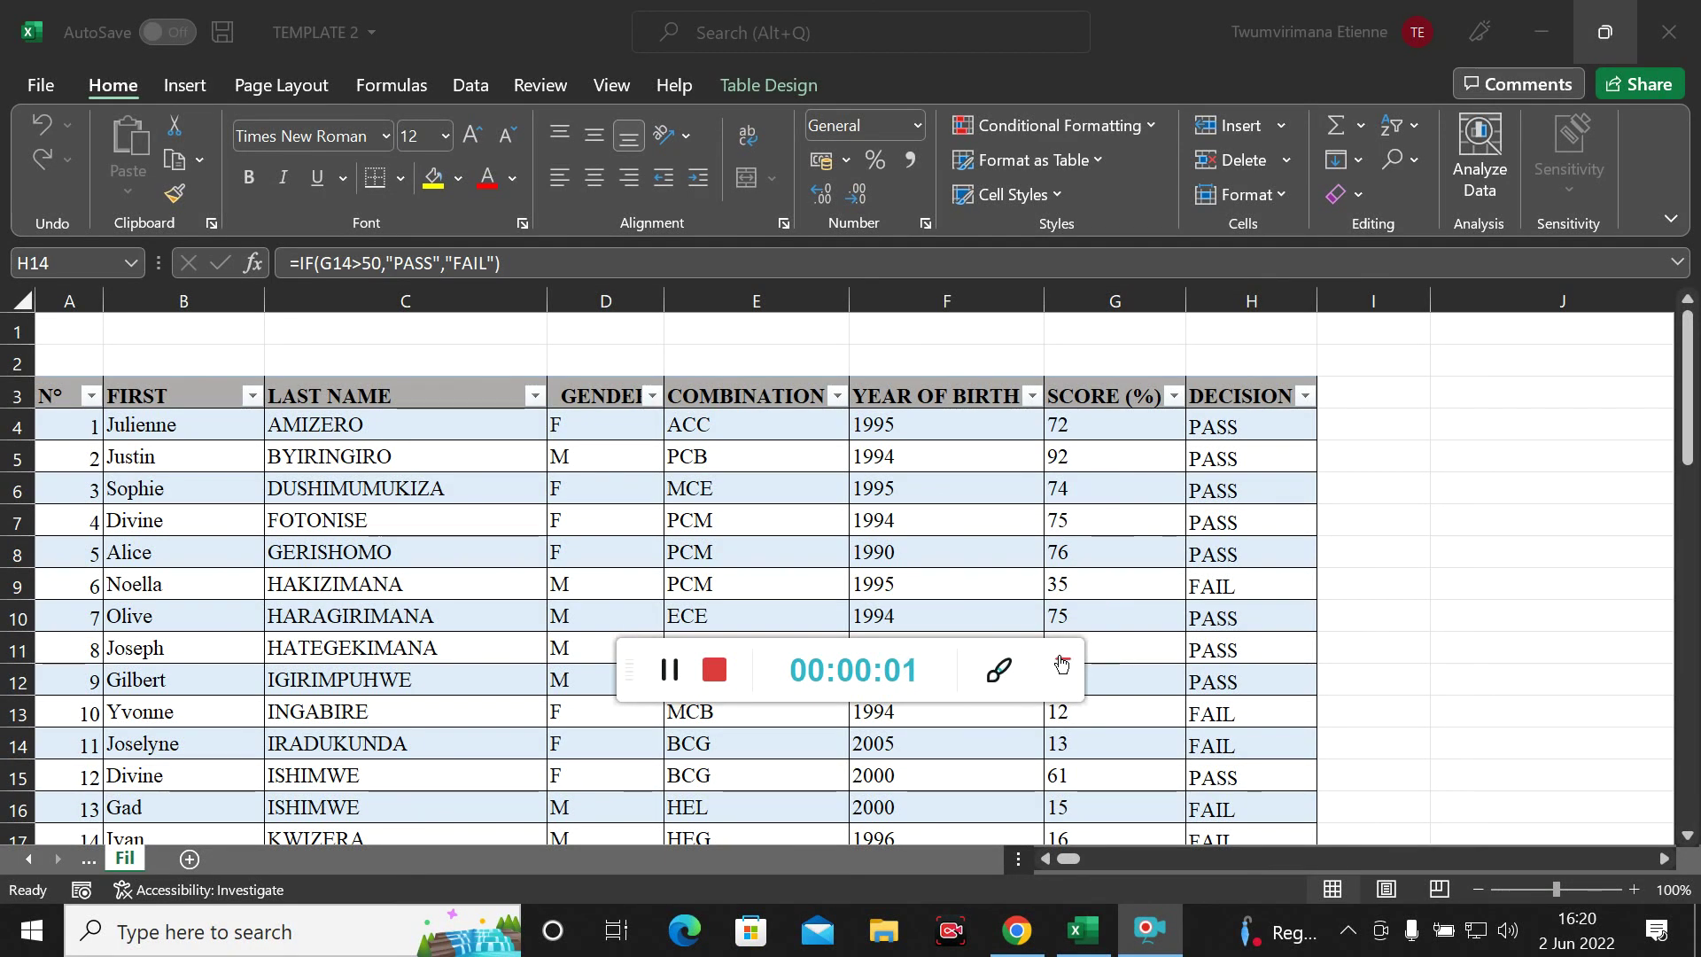
Select an empty cell beside the student results table
{"action": "left_click", "coordinate": [1061, 666]}
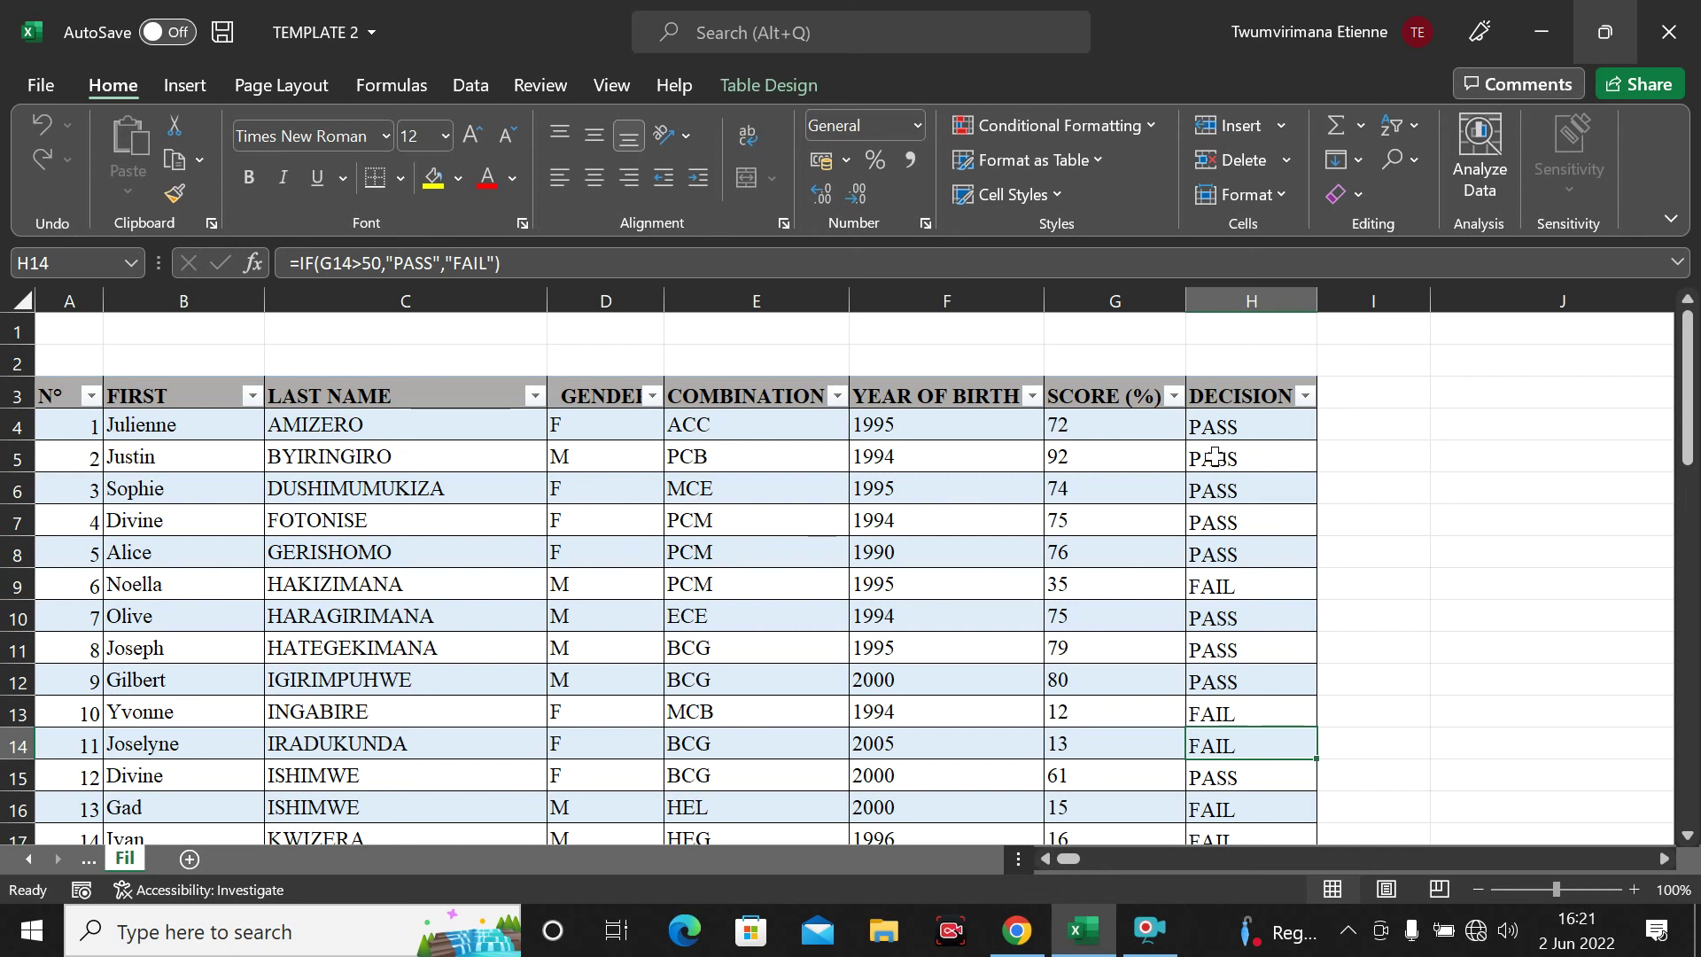
{"action": "left_click", "coordinate": [1383, 493]}
{"action": "left_click", "coordinate": [1449, 476]}
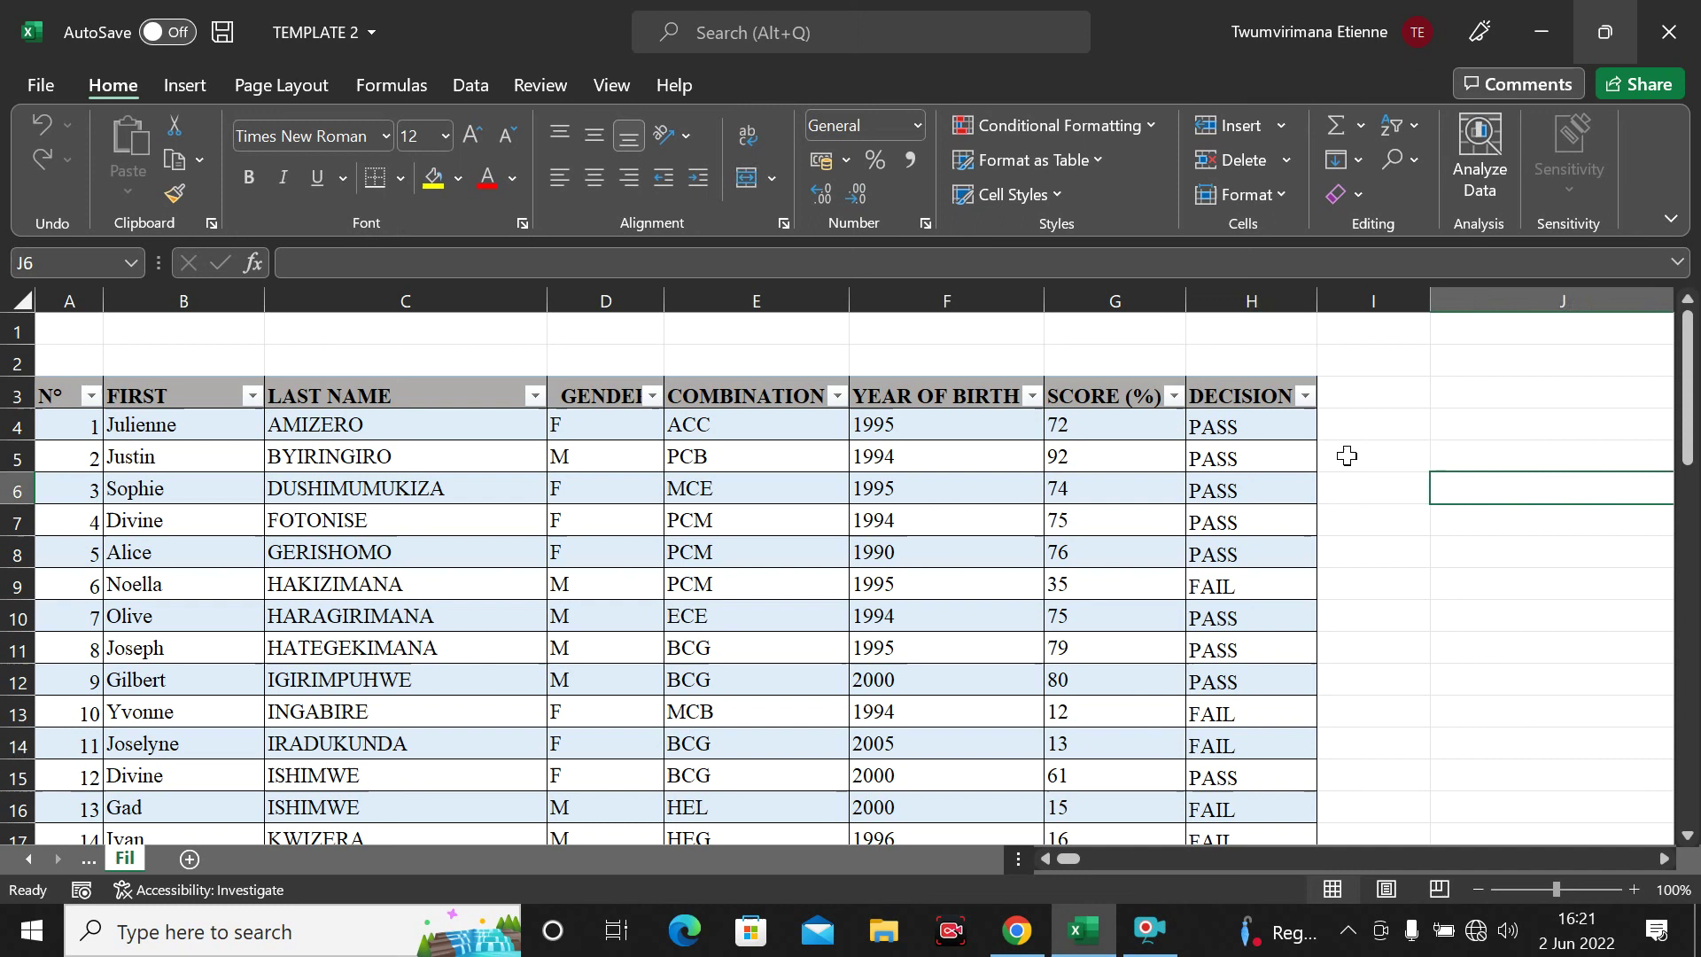
{"action": "left_click", "coordinate": [1406, 519]}
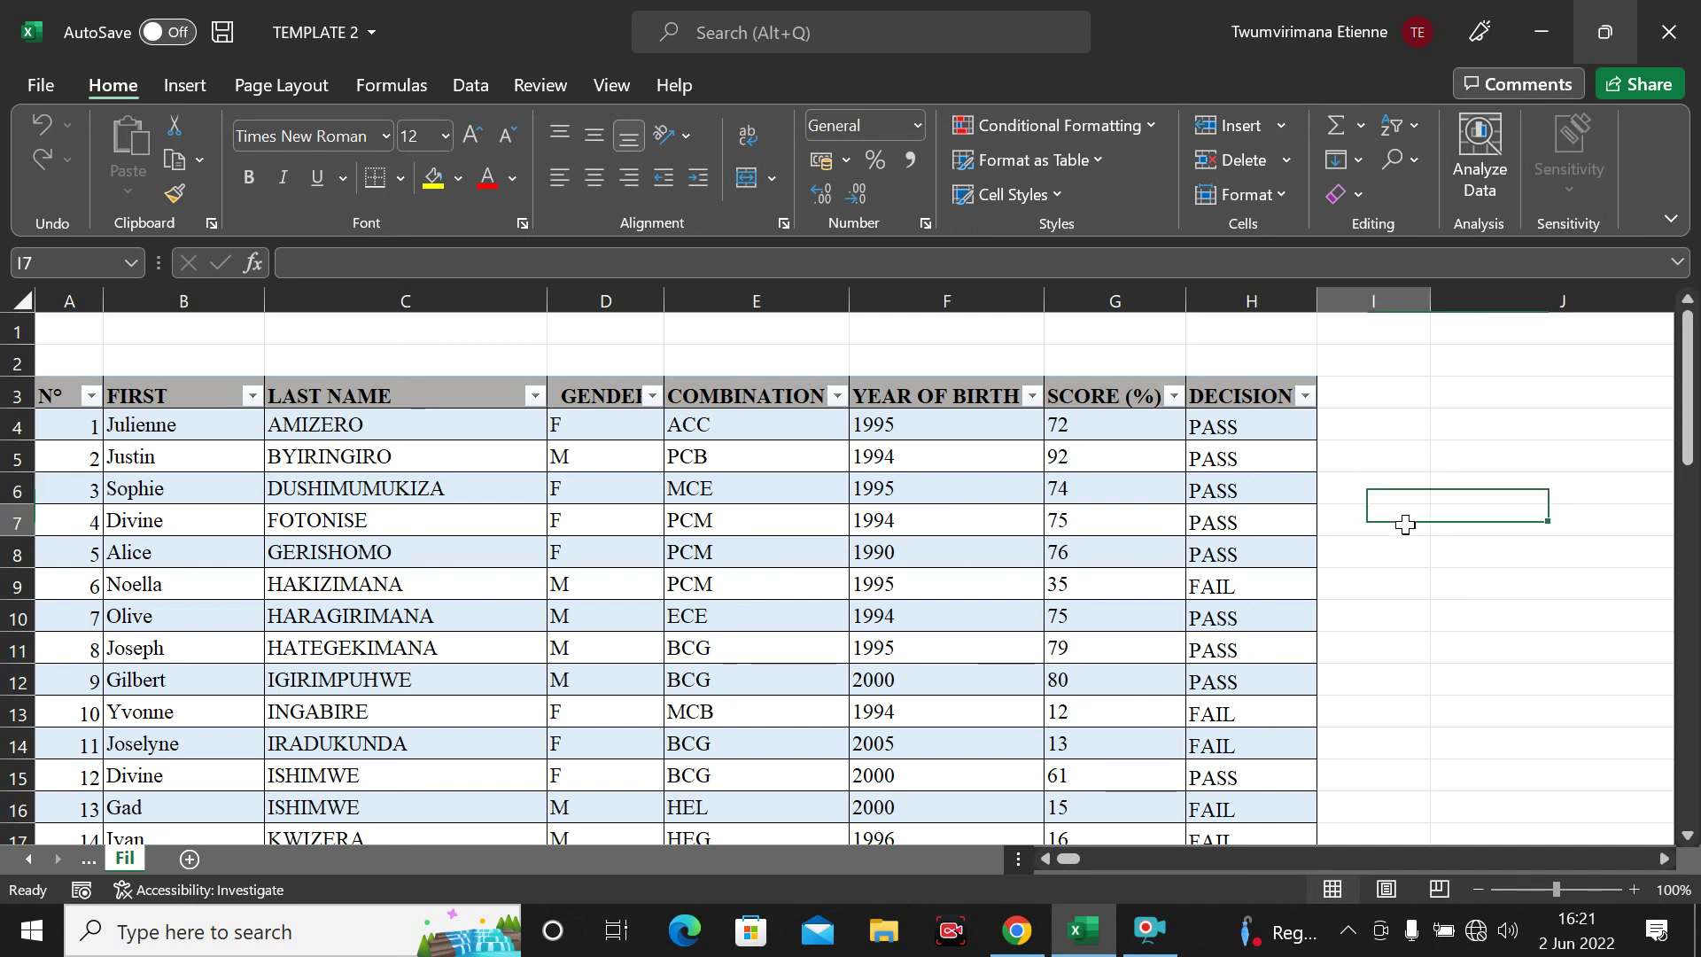
{"action": "left_click", "coordinate": [1372, 461]}
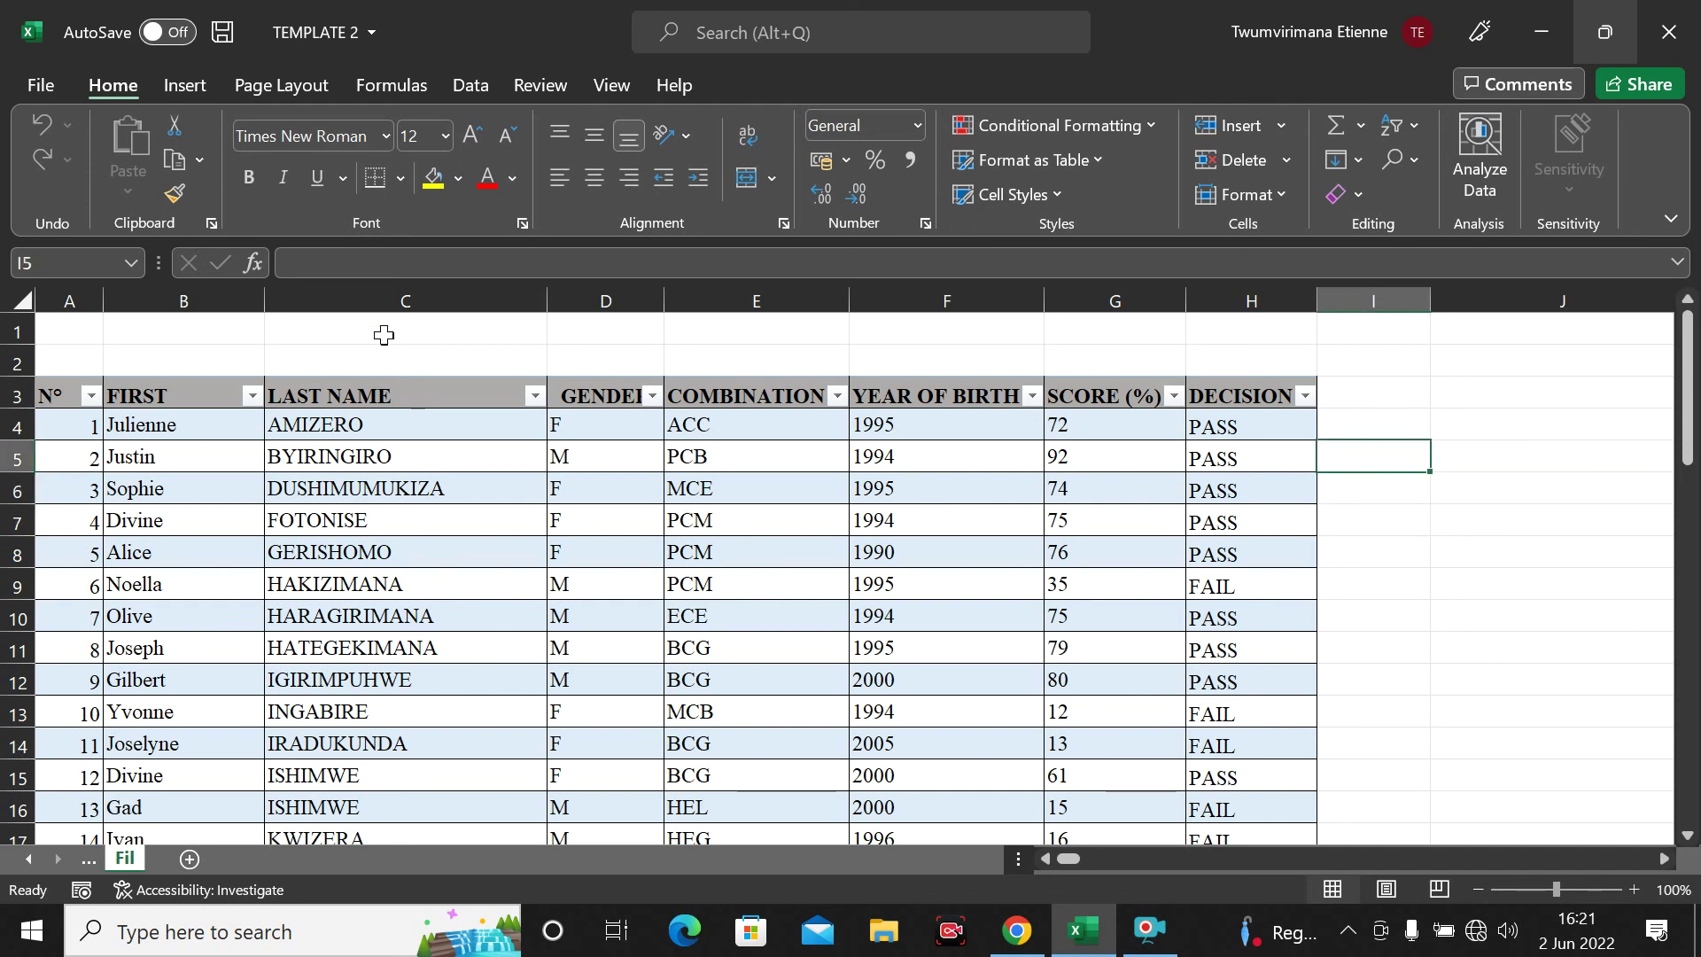
Go to the File backstage's Save As page showing the Desktop folder for TEMPLATE 2
{"action": "left_click", "coordinate": [108, 88]}
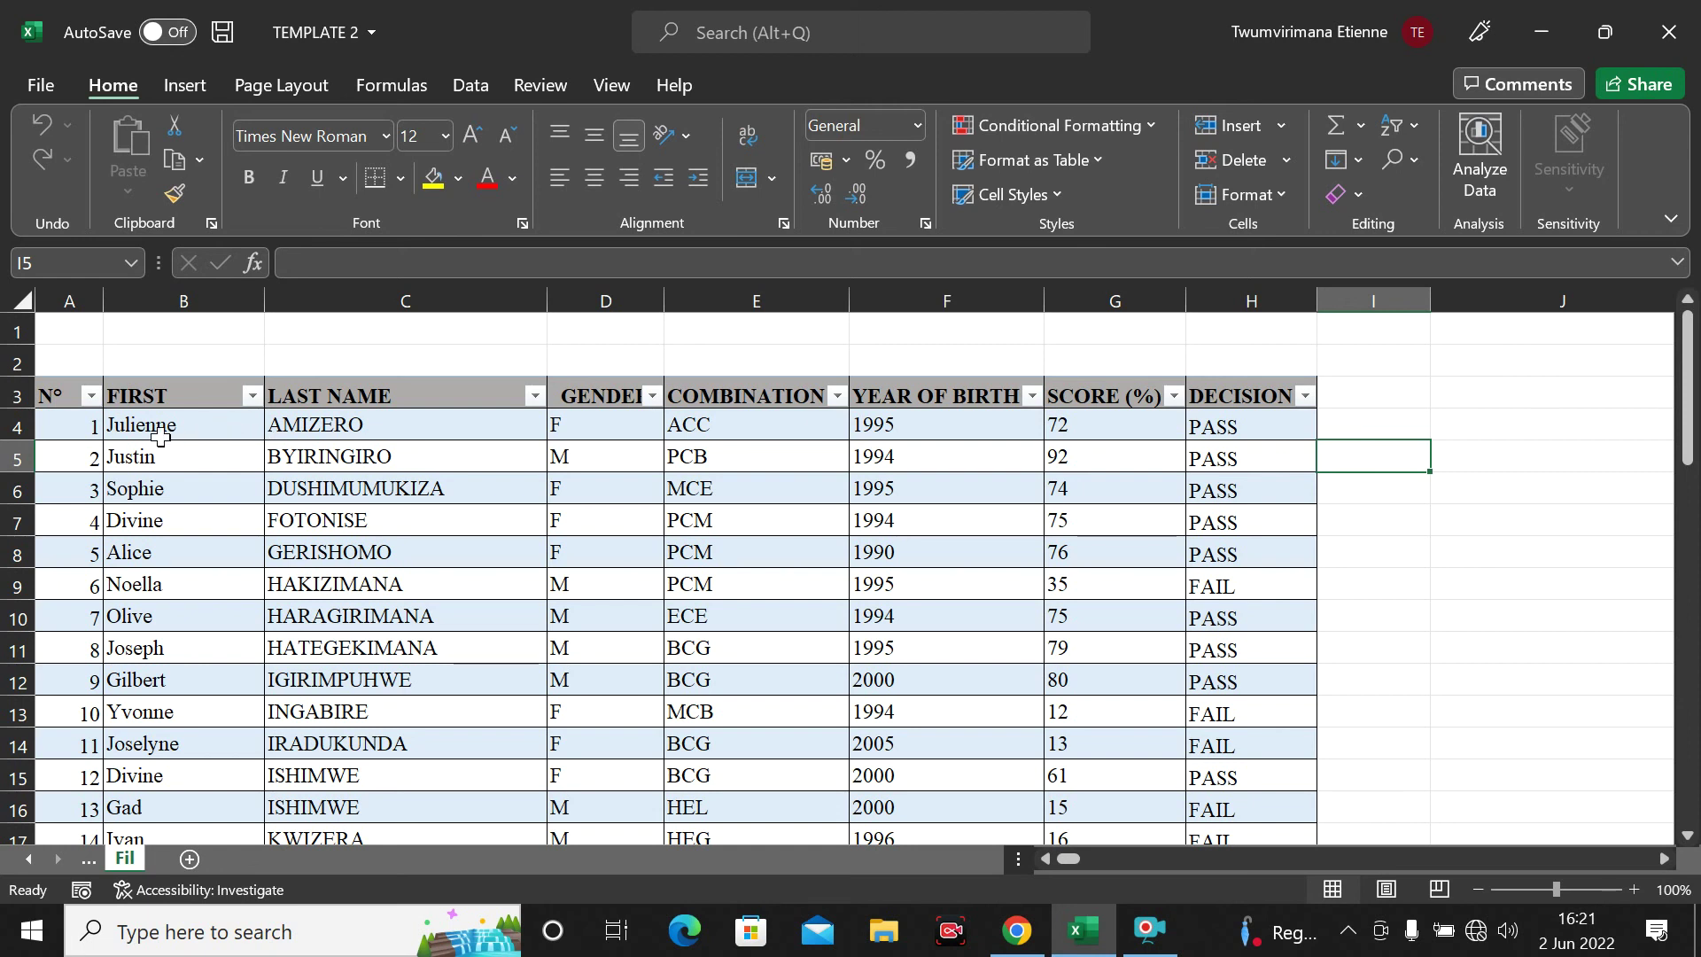
{"action": "left_click", "coordinate": [34, 93]}
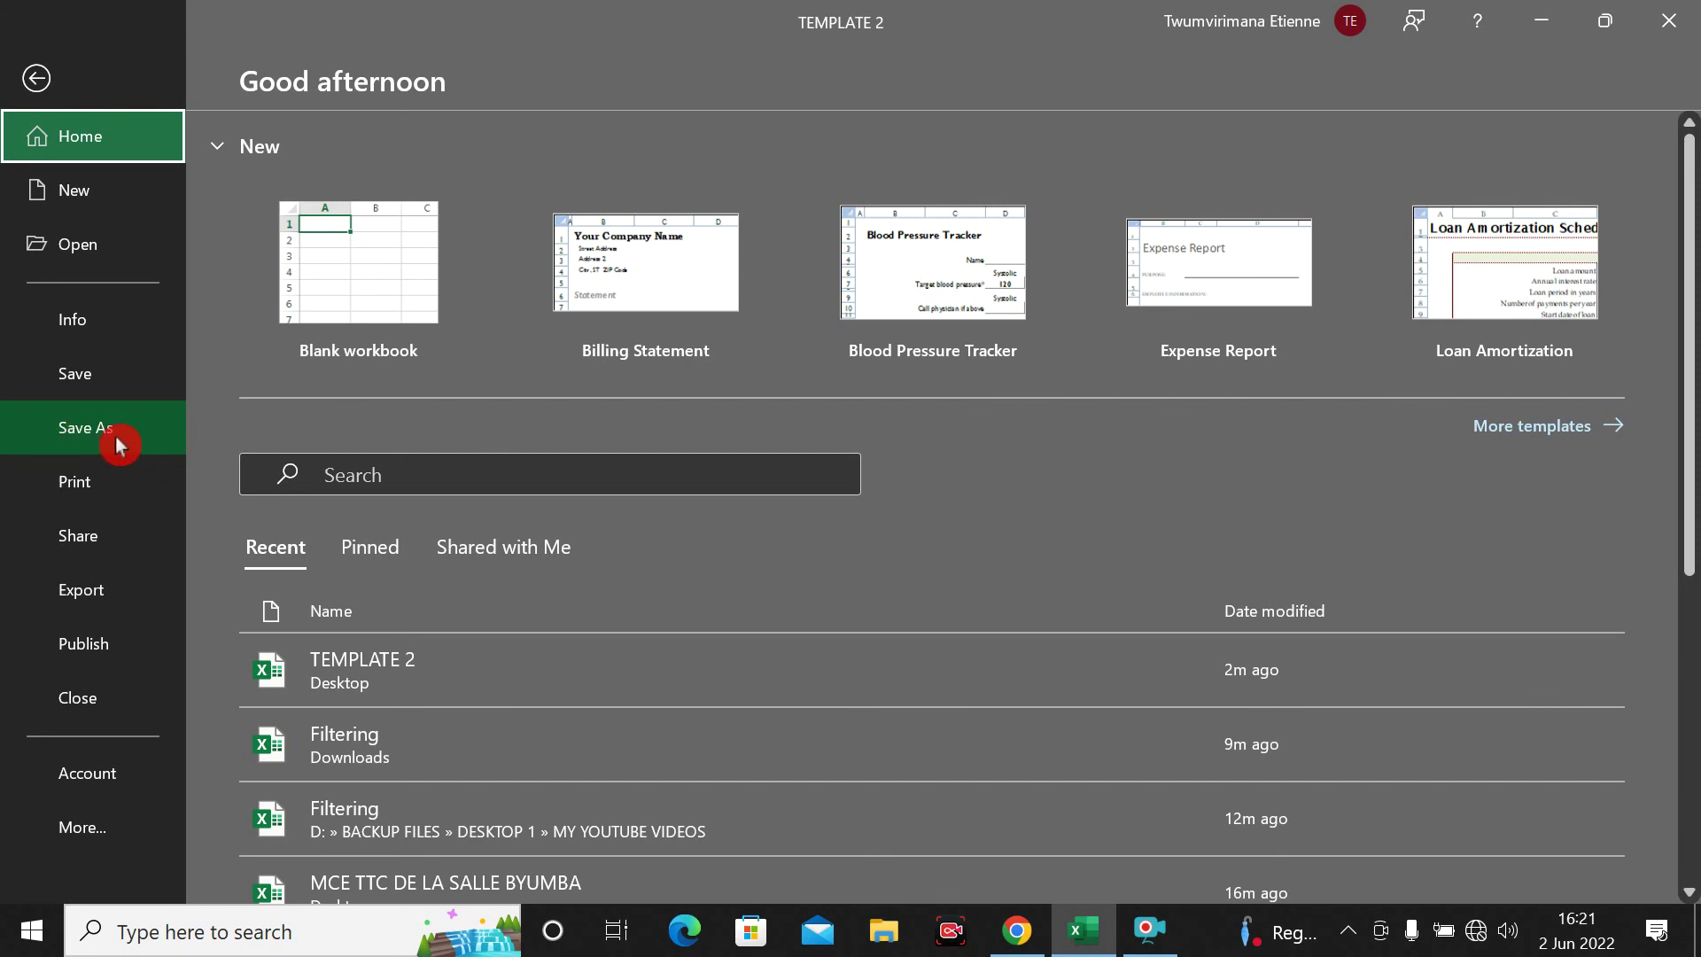
{"action": "left_click", "coordinate": [115, 436]}
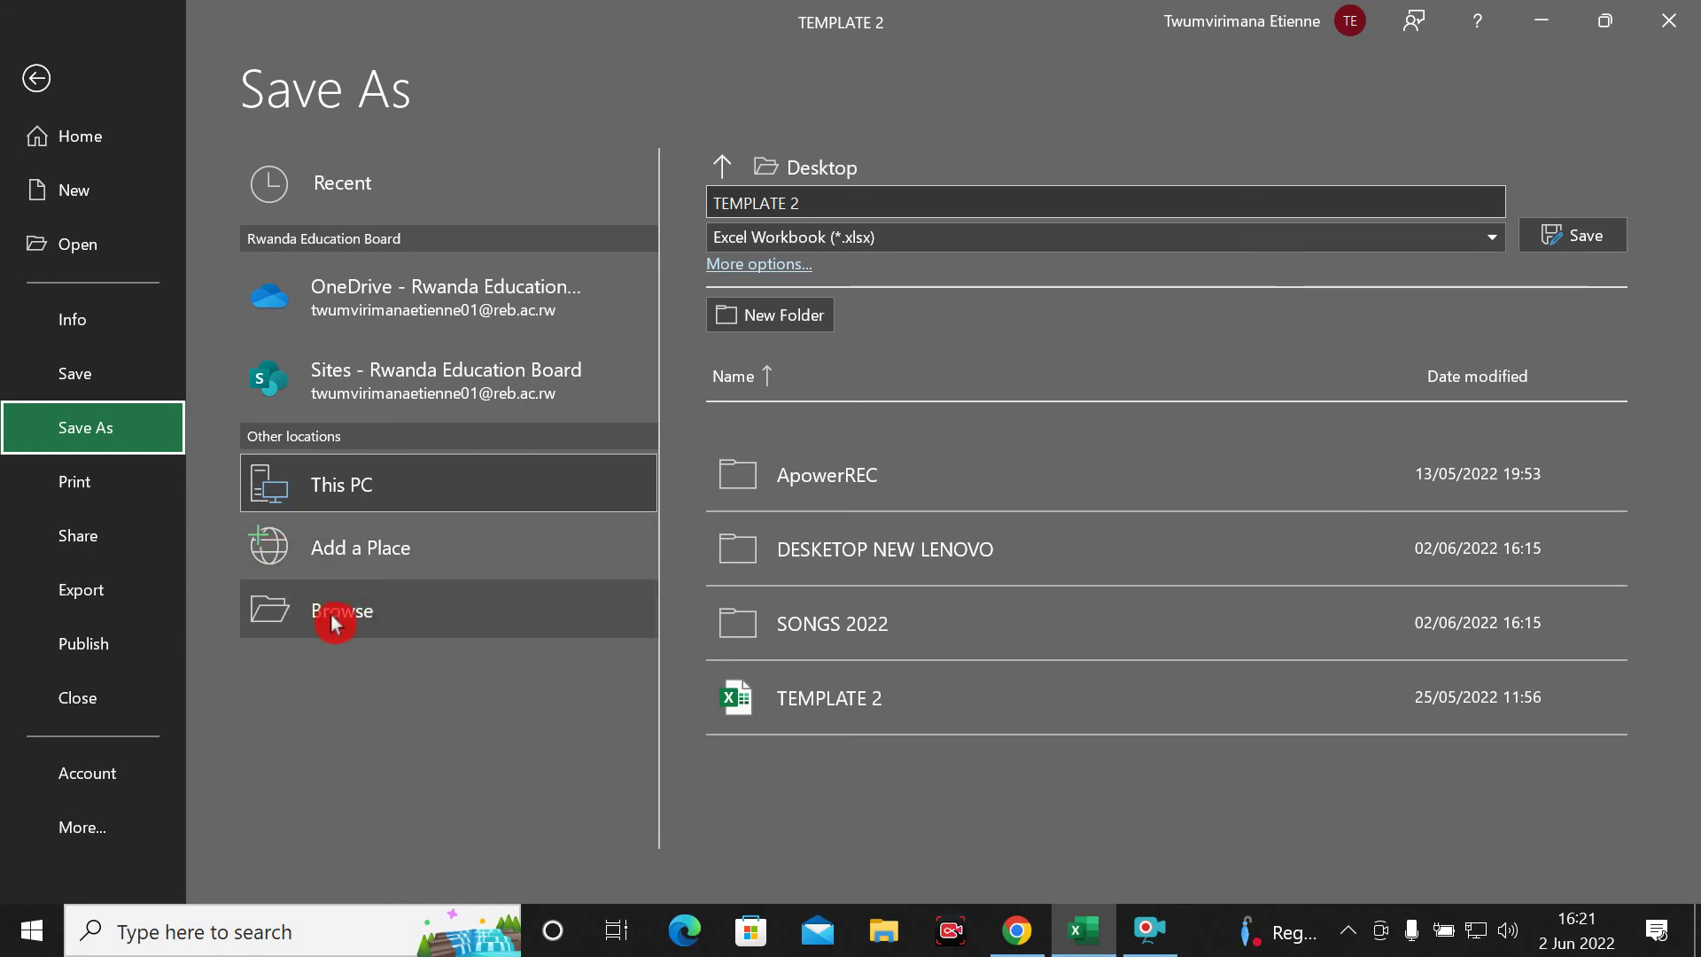
{"action": "left_click", "coordinate": [353, 618]}
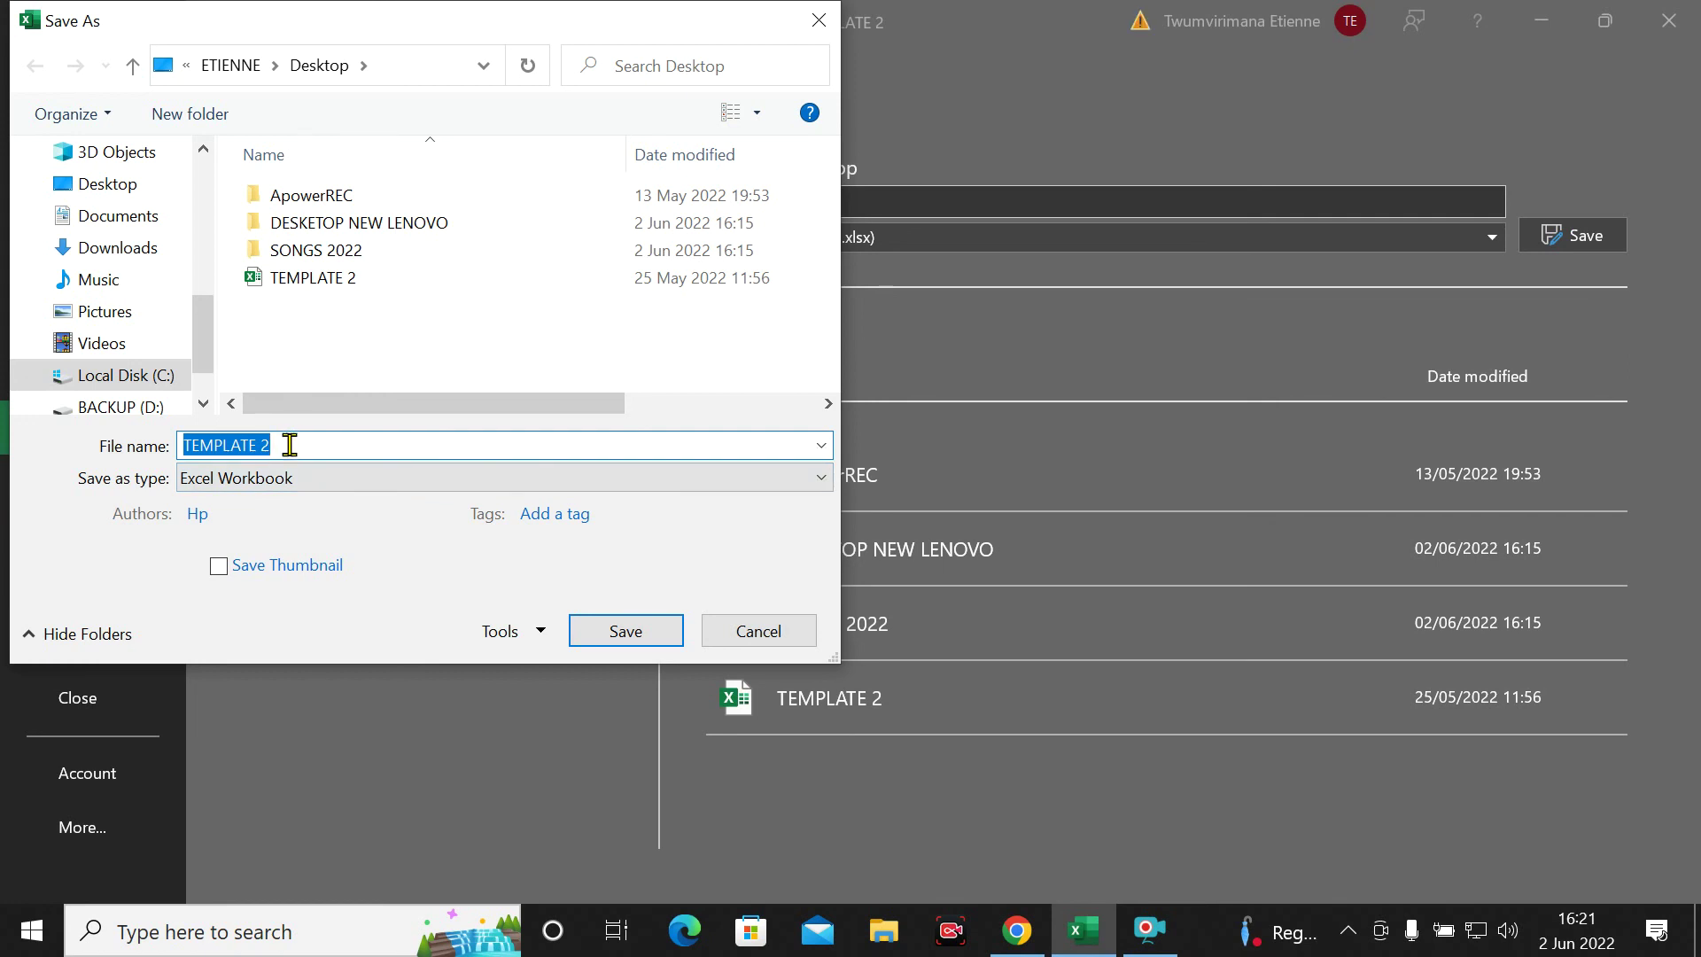
In the full Save As dialog, show the Tools list with General Options and Compress Pictures
{"action": "left_click", "coordinate": [302, 444]}
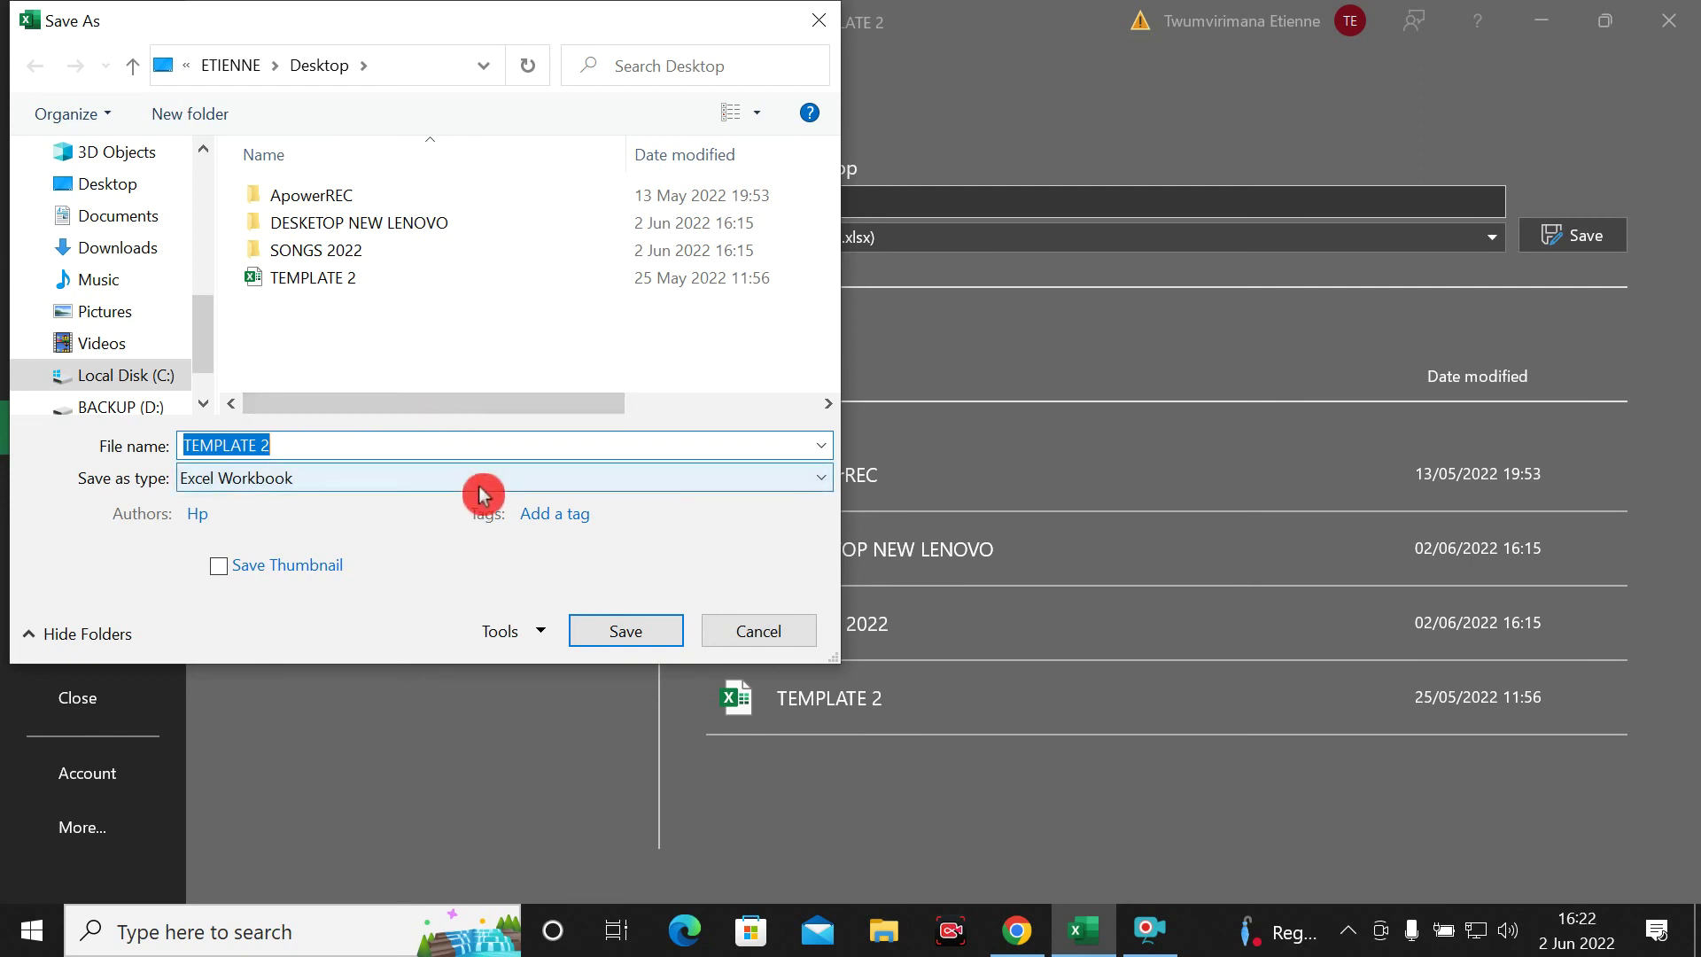
{"action": "left_click_drag", "start_coordinate": [454, 612], "coordinate": [567, 617]}
{"action": "left_click_drag", "start_coordinate": [464, 603], "coordinate": [558, 651]}
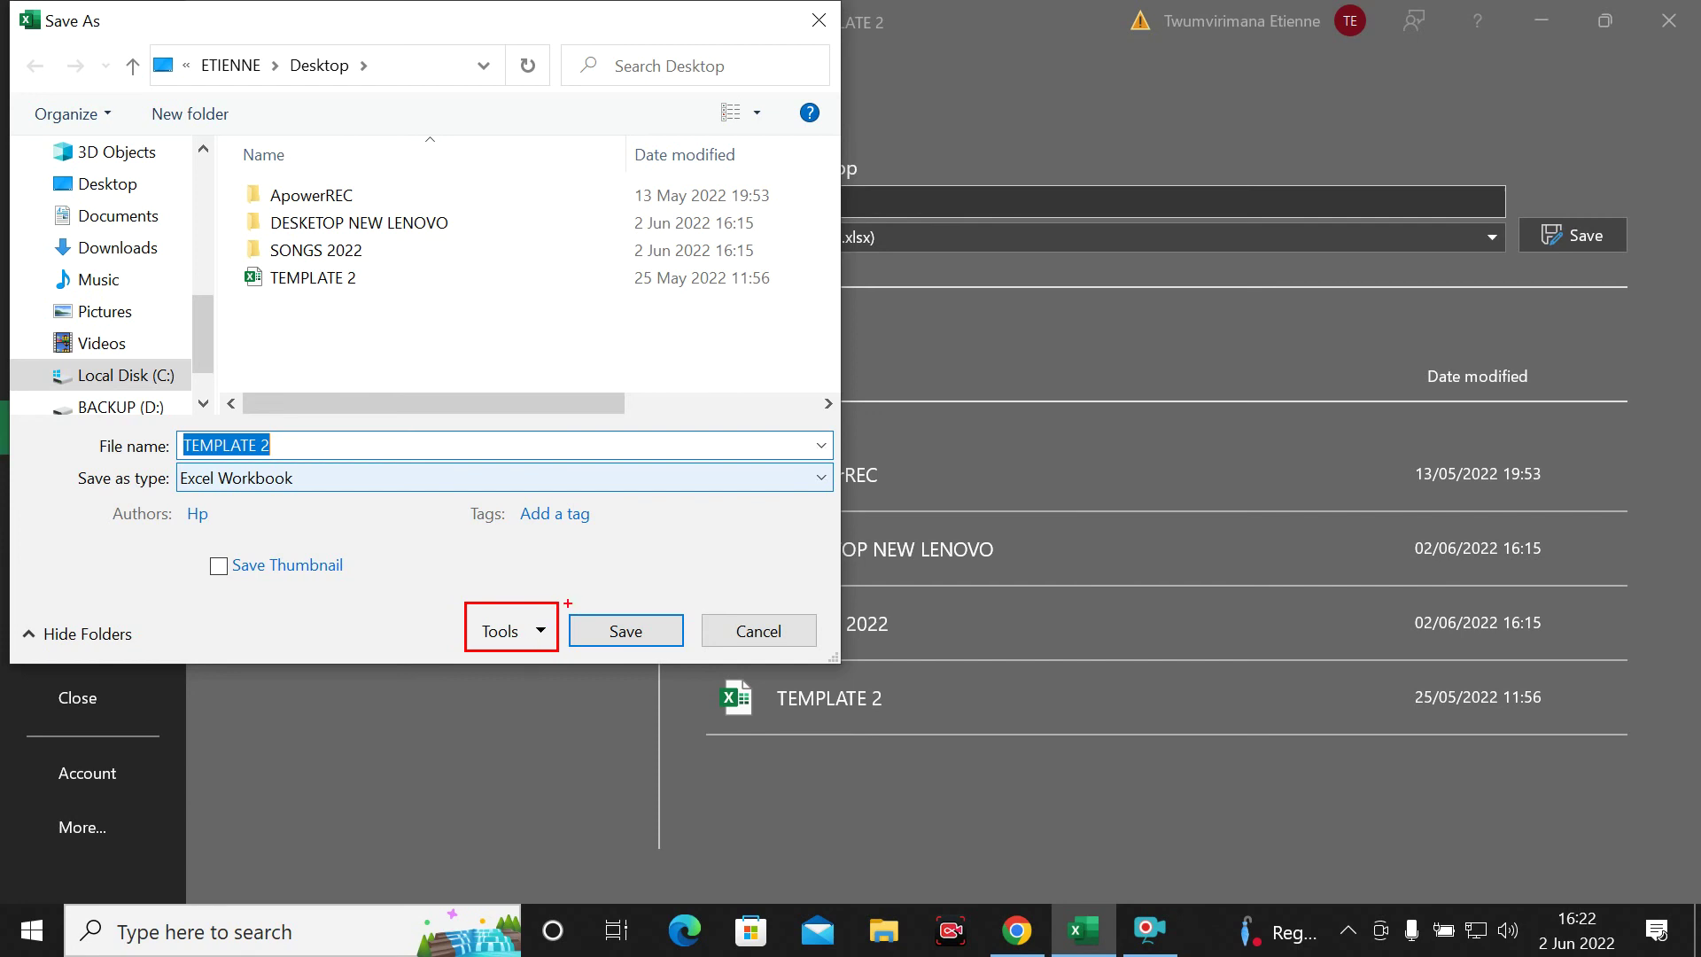
{"action": "left_click_drag", "start_coordinate": [540, 618], "coordinate": [603, 525]}
{"action": "key", "text": "ctrl+z"}
{"action": "key", "text": "ctrl+z"}
{"action": "key", "text": "Escape"}
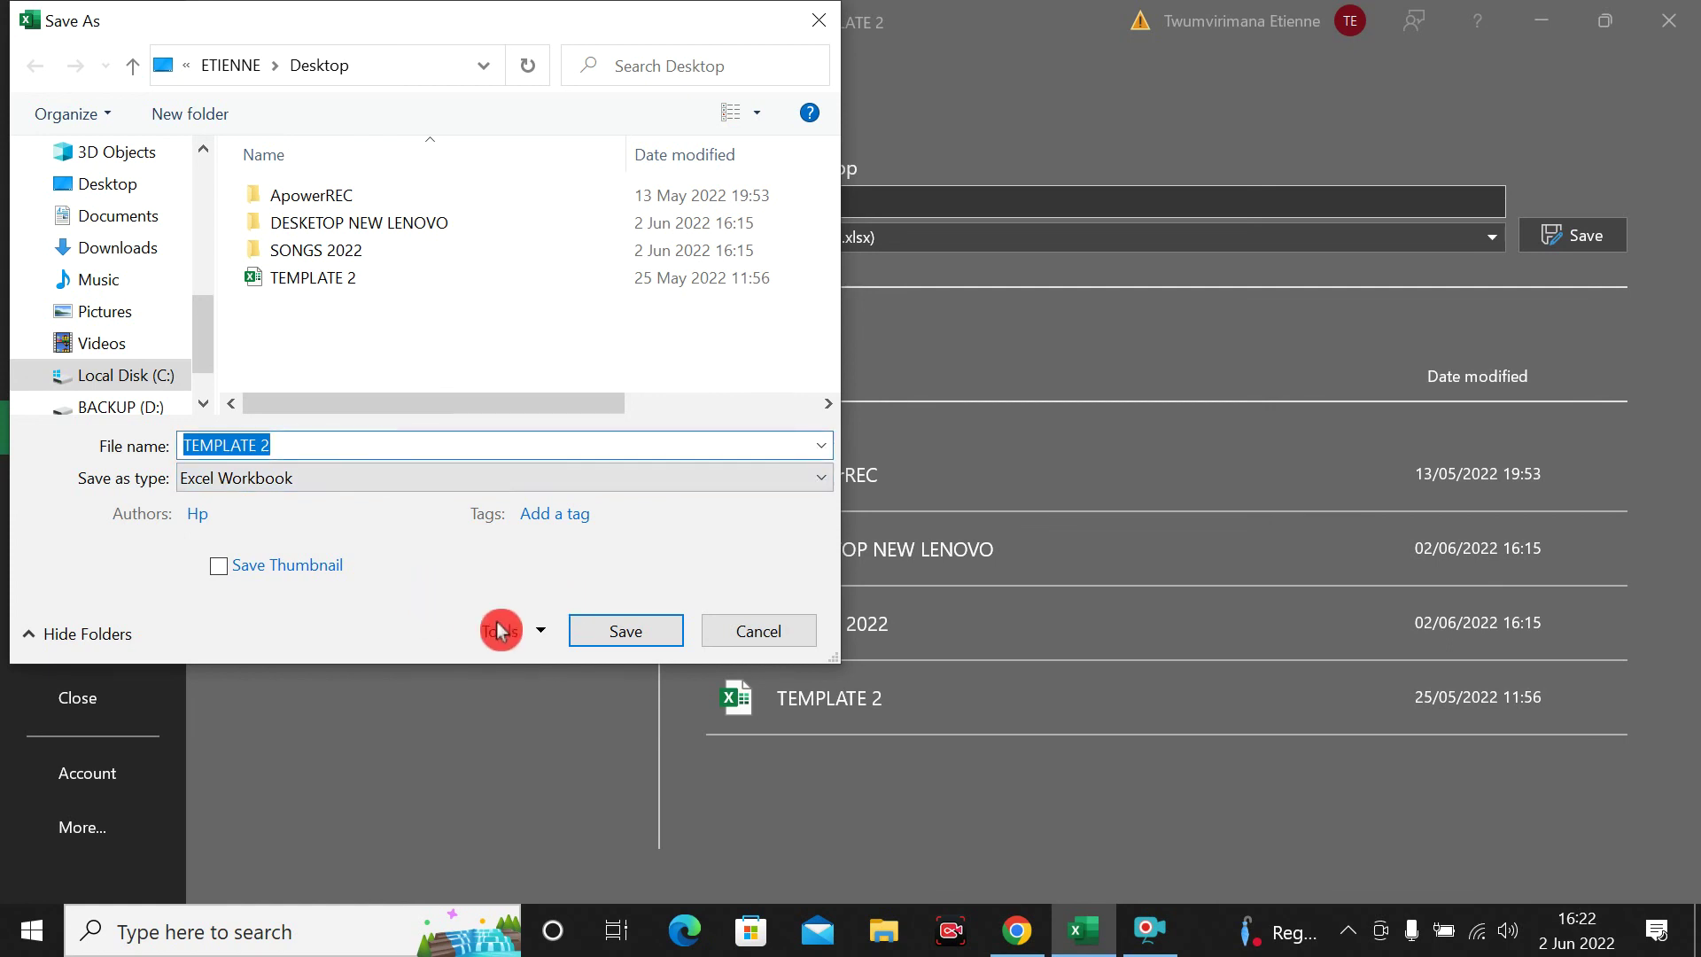
{"action": "left_click", "coordinate": [540, 631]}
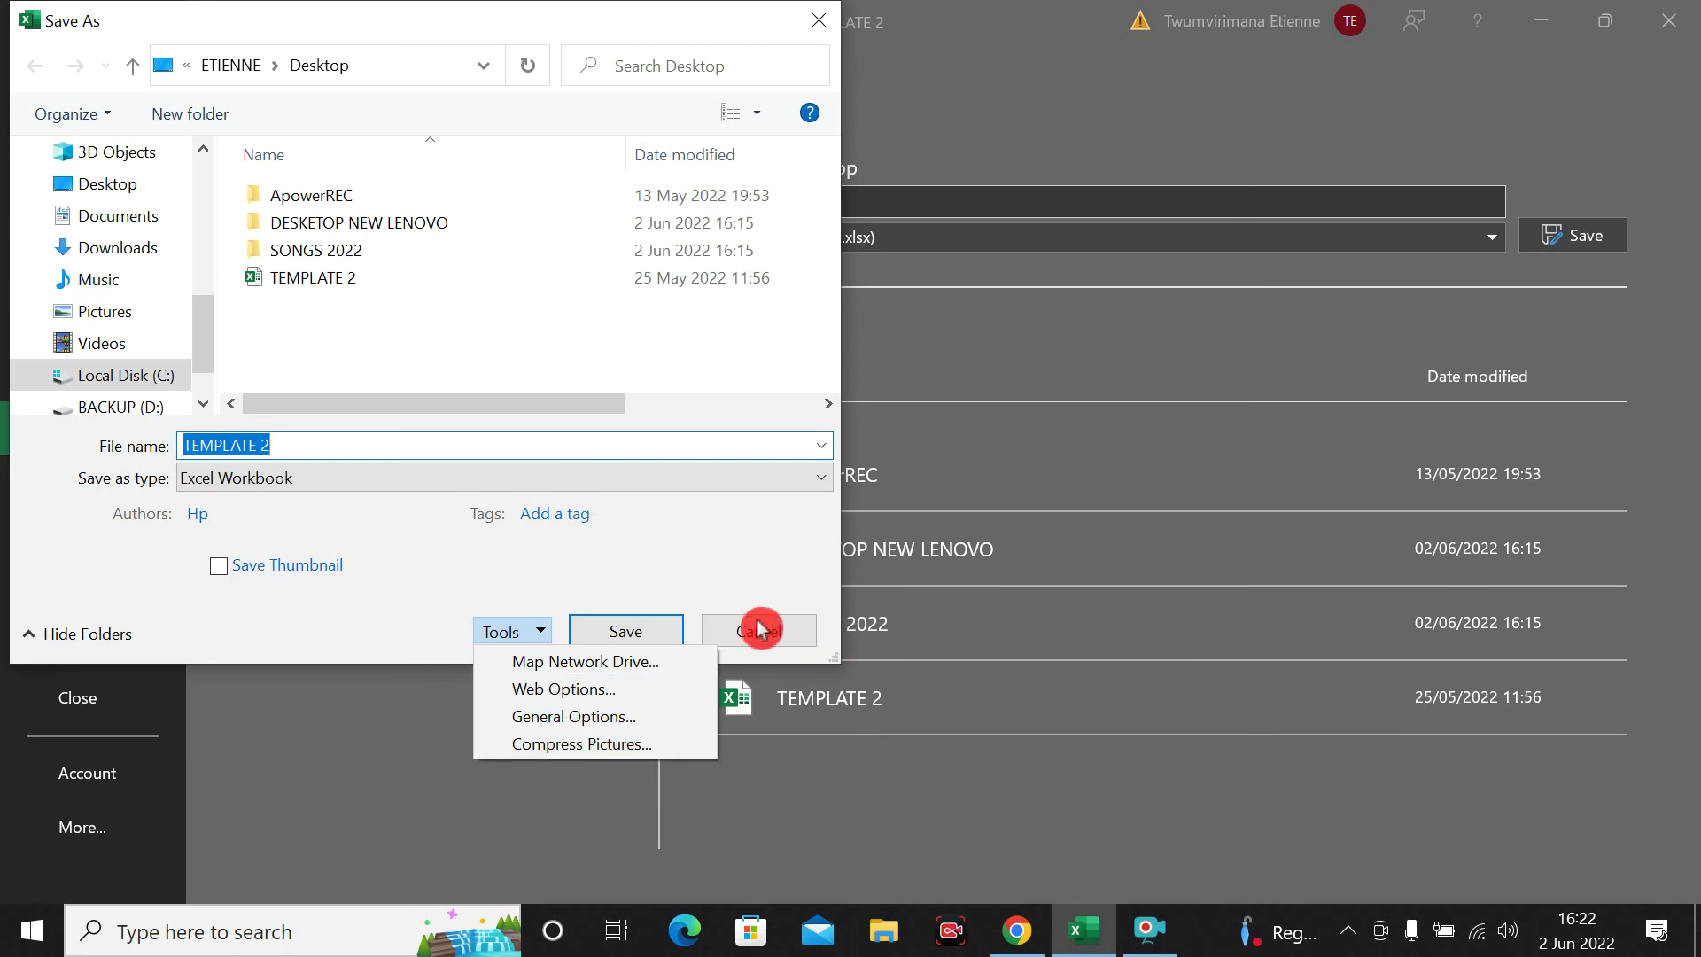
Enter a workbook password in General Options' Password to open field and accept it
{"action": "left_click", "coordinate": [561, 720]}
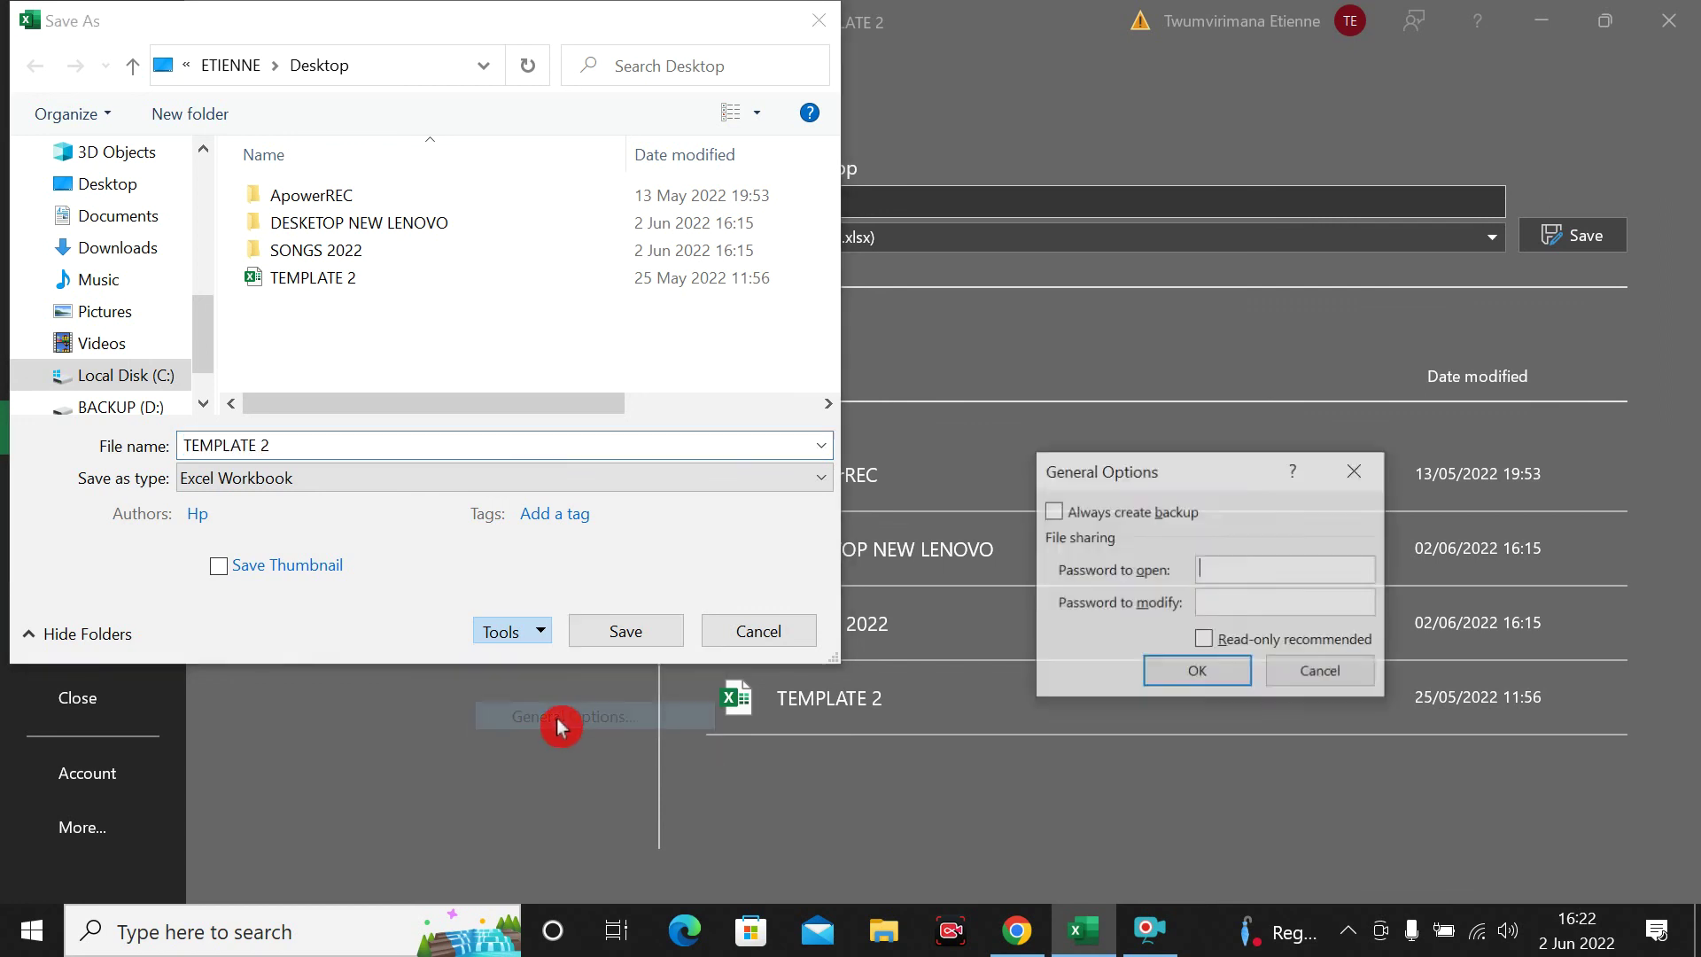
{"action": "left_click", "coordinate": [1271, 567]}
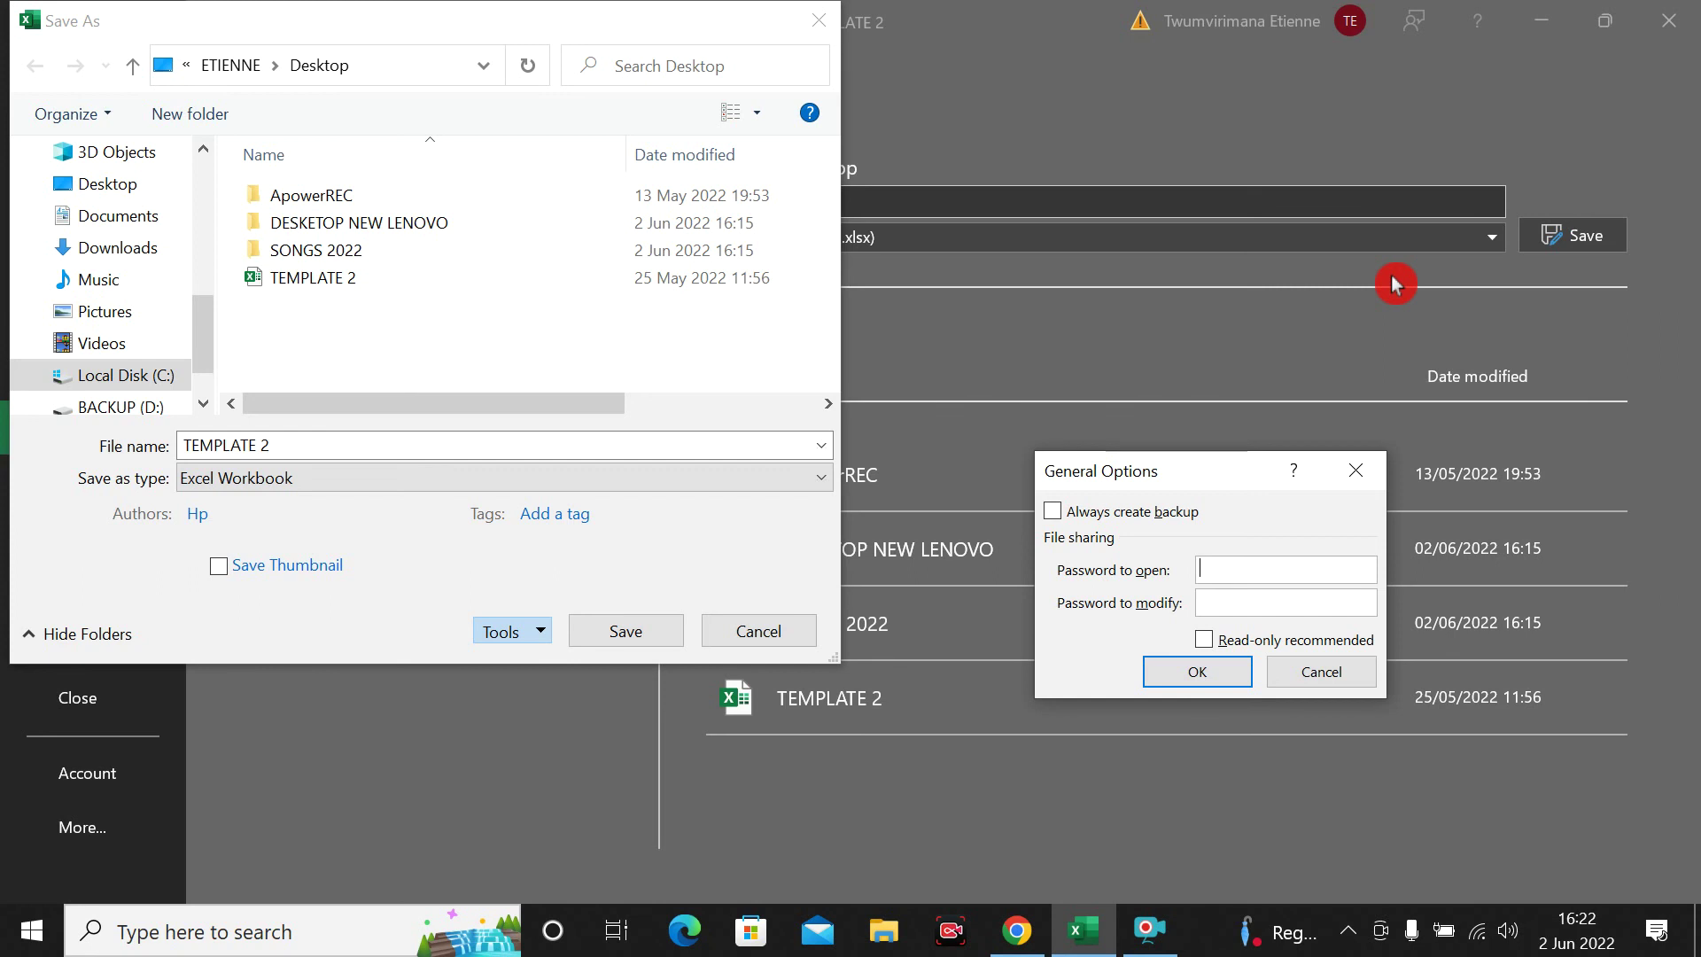
{"action": "type", "text": "••••••"}
{"action": "key", "text": "BackSpace"}
{"action": "key", "text": "BackSpace"}
{"action": "key", "text": "BackSpace"}
{"action": "key", "text": "BackSpace"}
{"action": "key", "text": "BackSpace"}
{"action": "key", "text": "BackSpace"}
{"action": "type", "text": "••••••••••••••••••"}
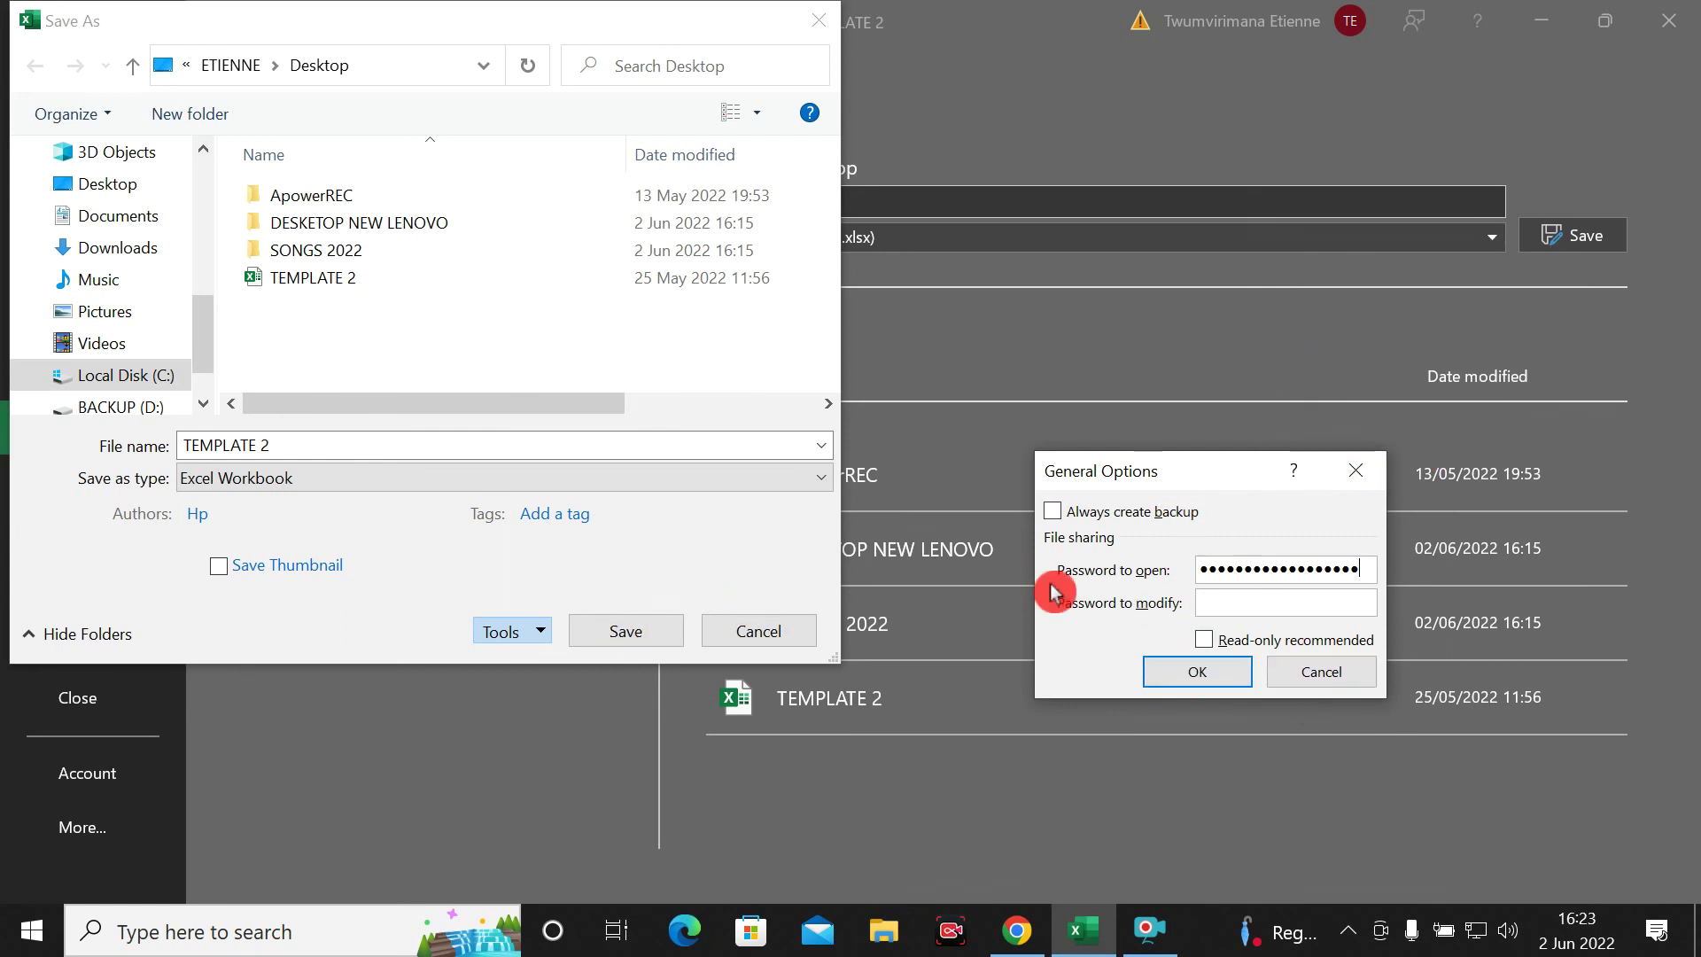
{"action": "left_click", "coordinate": [1209, 680]}
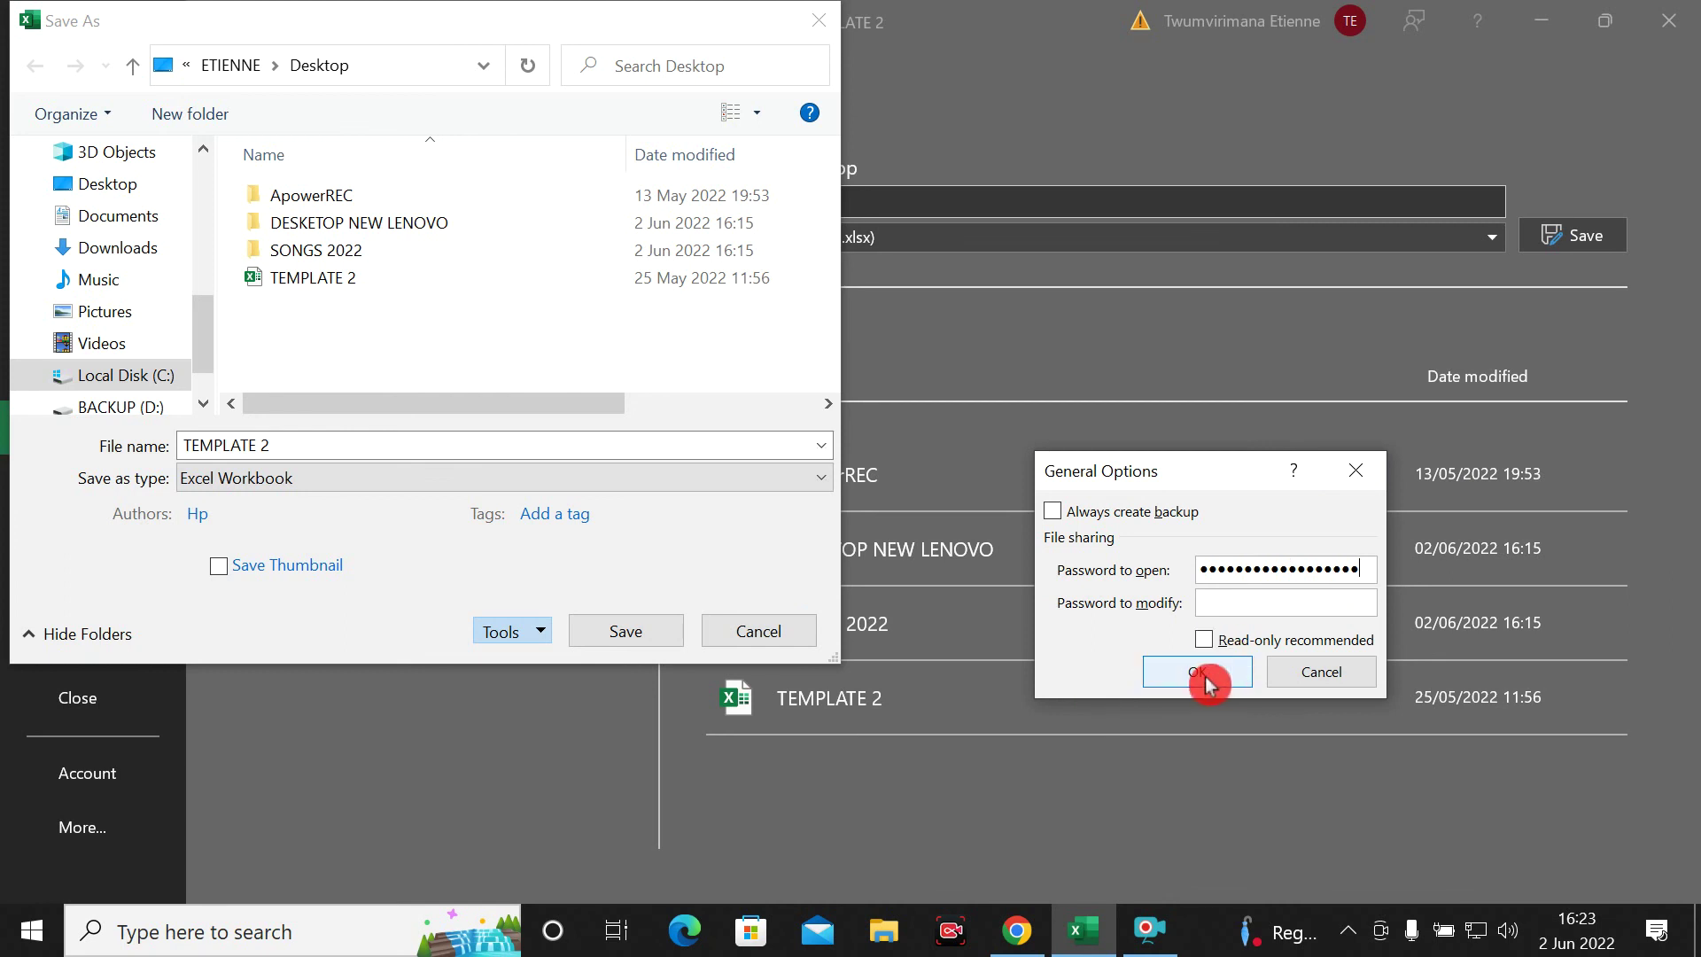
{"action": "left_click", "coordinate": [1209, 680]}
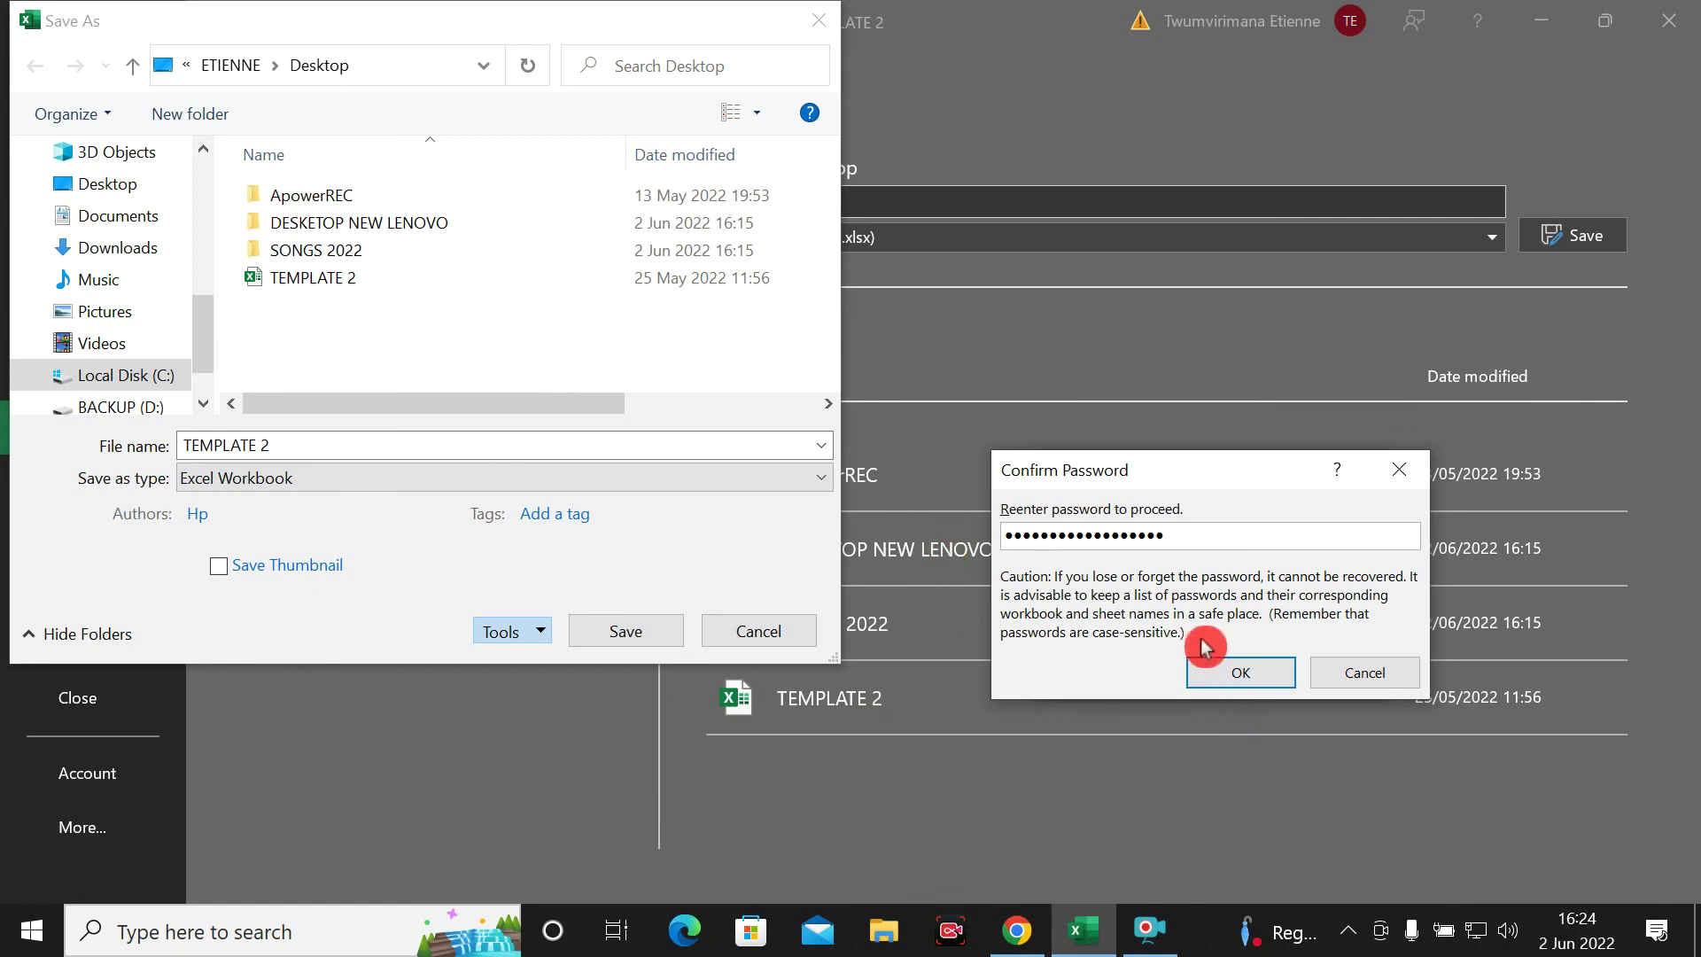
Confirm the re-entered workbook password and return to the Save As dialog
{"action": "left_click", "coordinate": [1210, 680]}
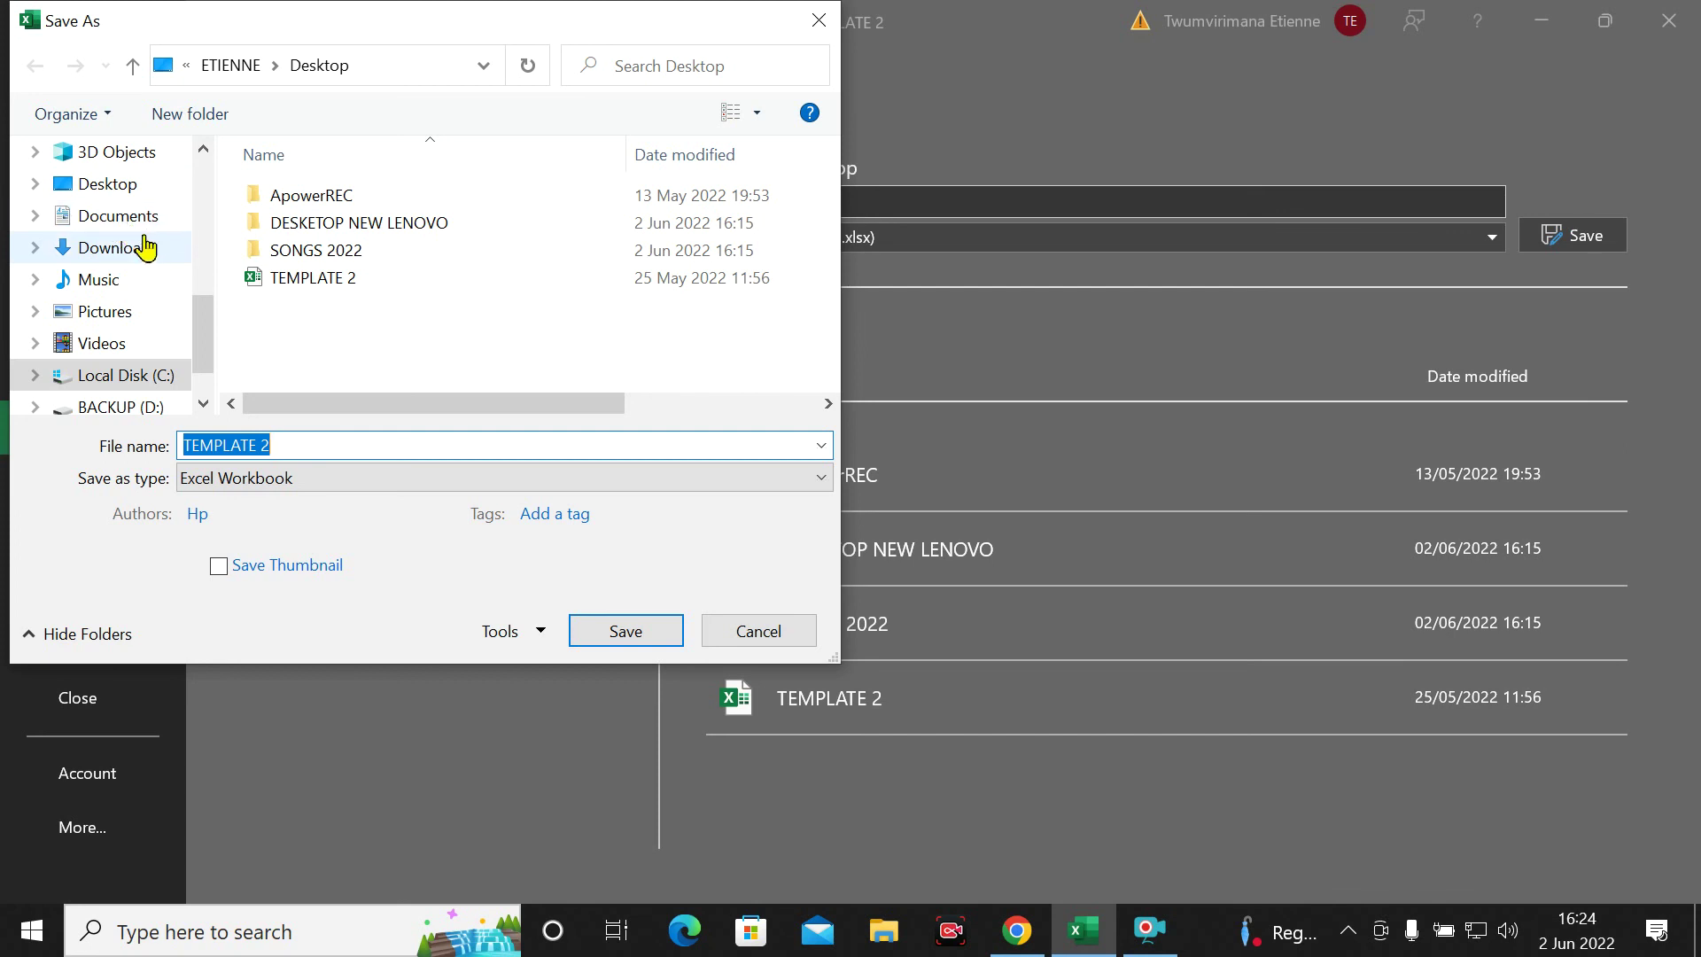
Pick Downloads as the save location and decline replacing the existing TEMPLATE 2 file
{"action": "left_click", "coordinate": [136, 277]}
{"action": "left_click", "coordinate": [133, 251]}
{"action": "left_click", "coordinate": [640, 647]}
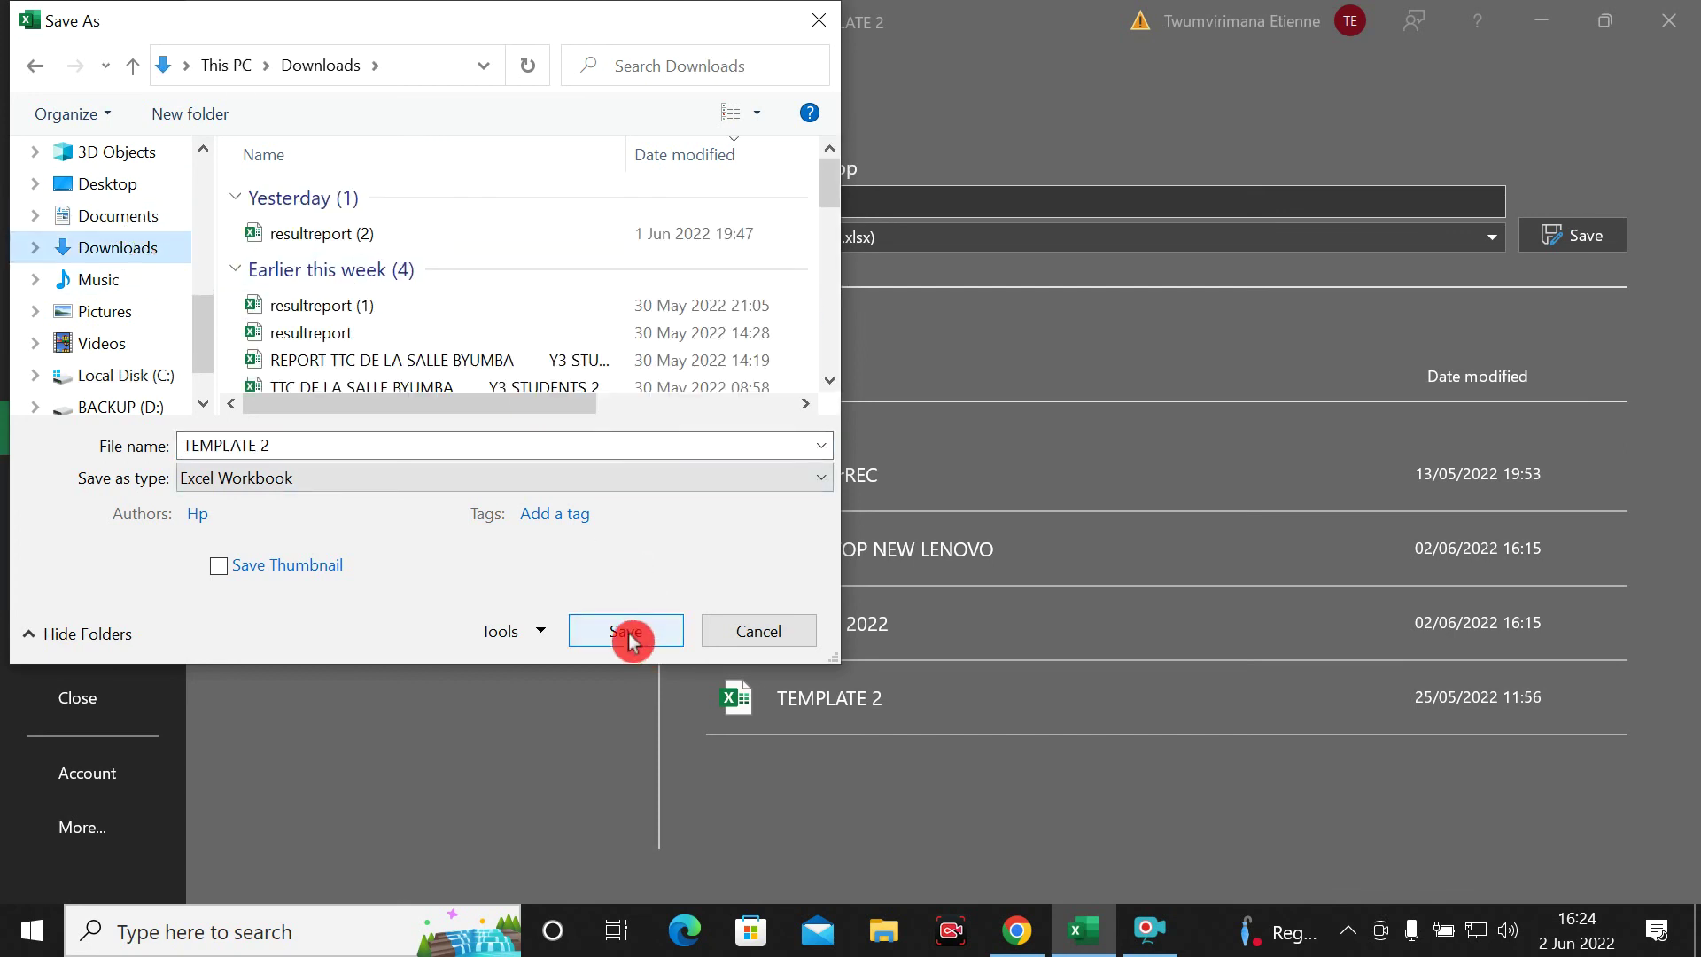
{"action": "left_click", "coordinate": [625, 634]}
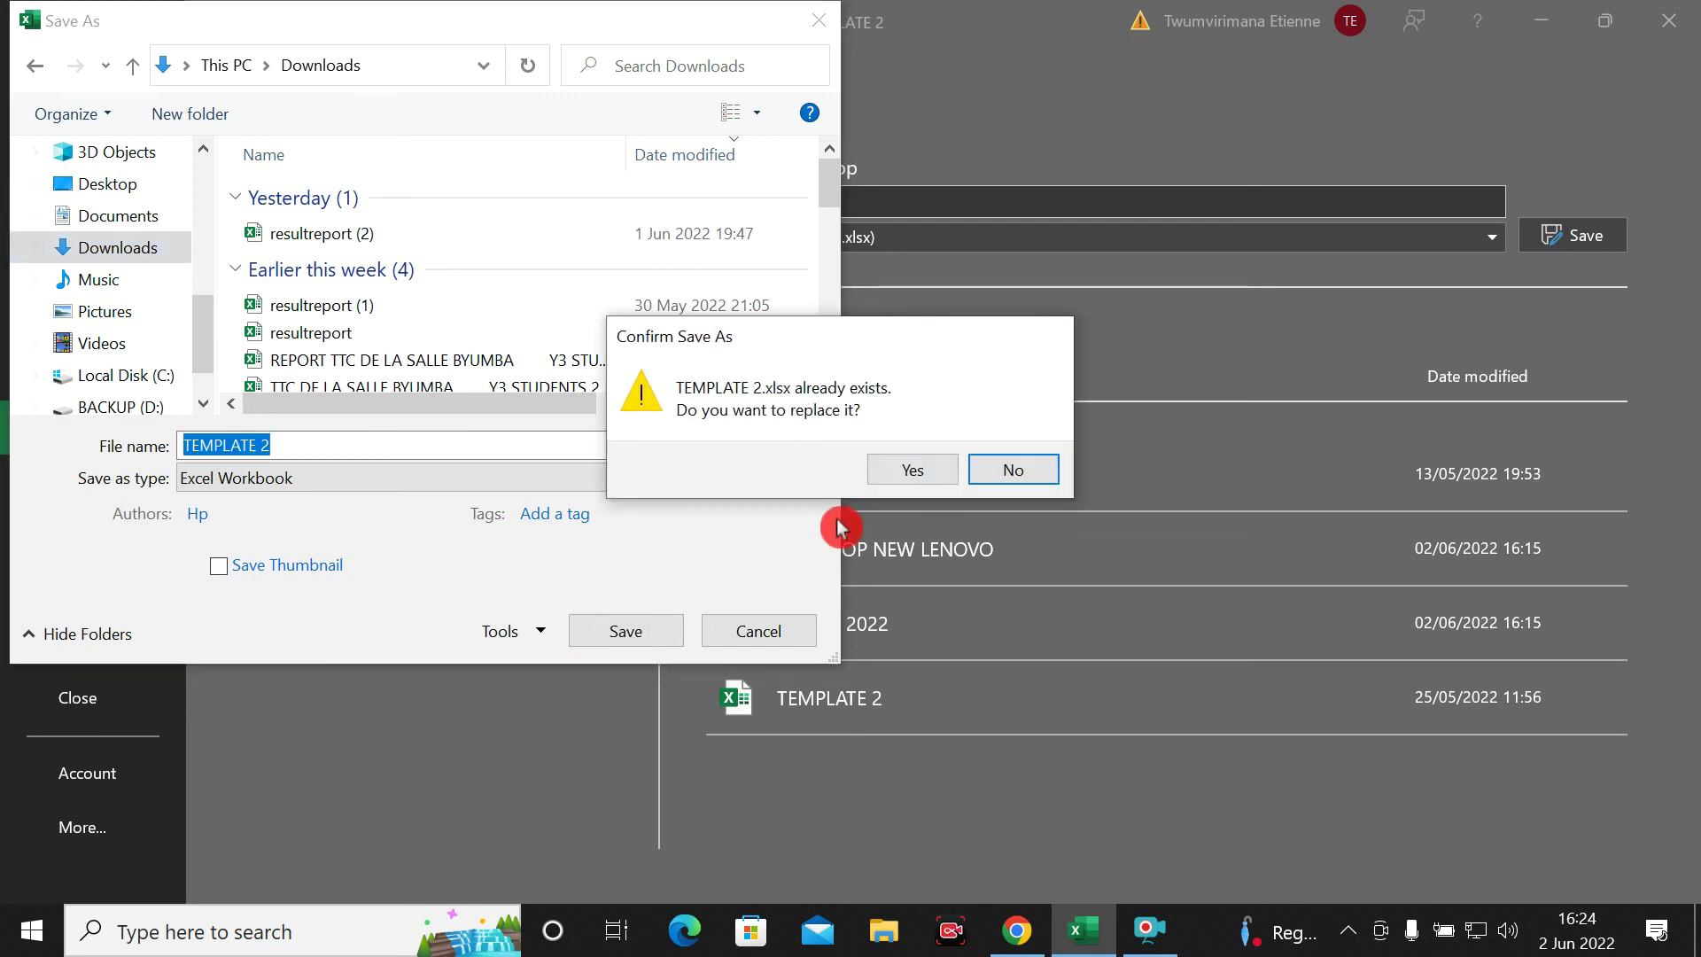
{"action": "left_click", "coordinate": [998, 476]}
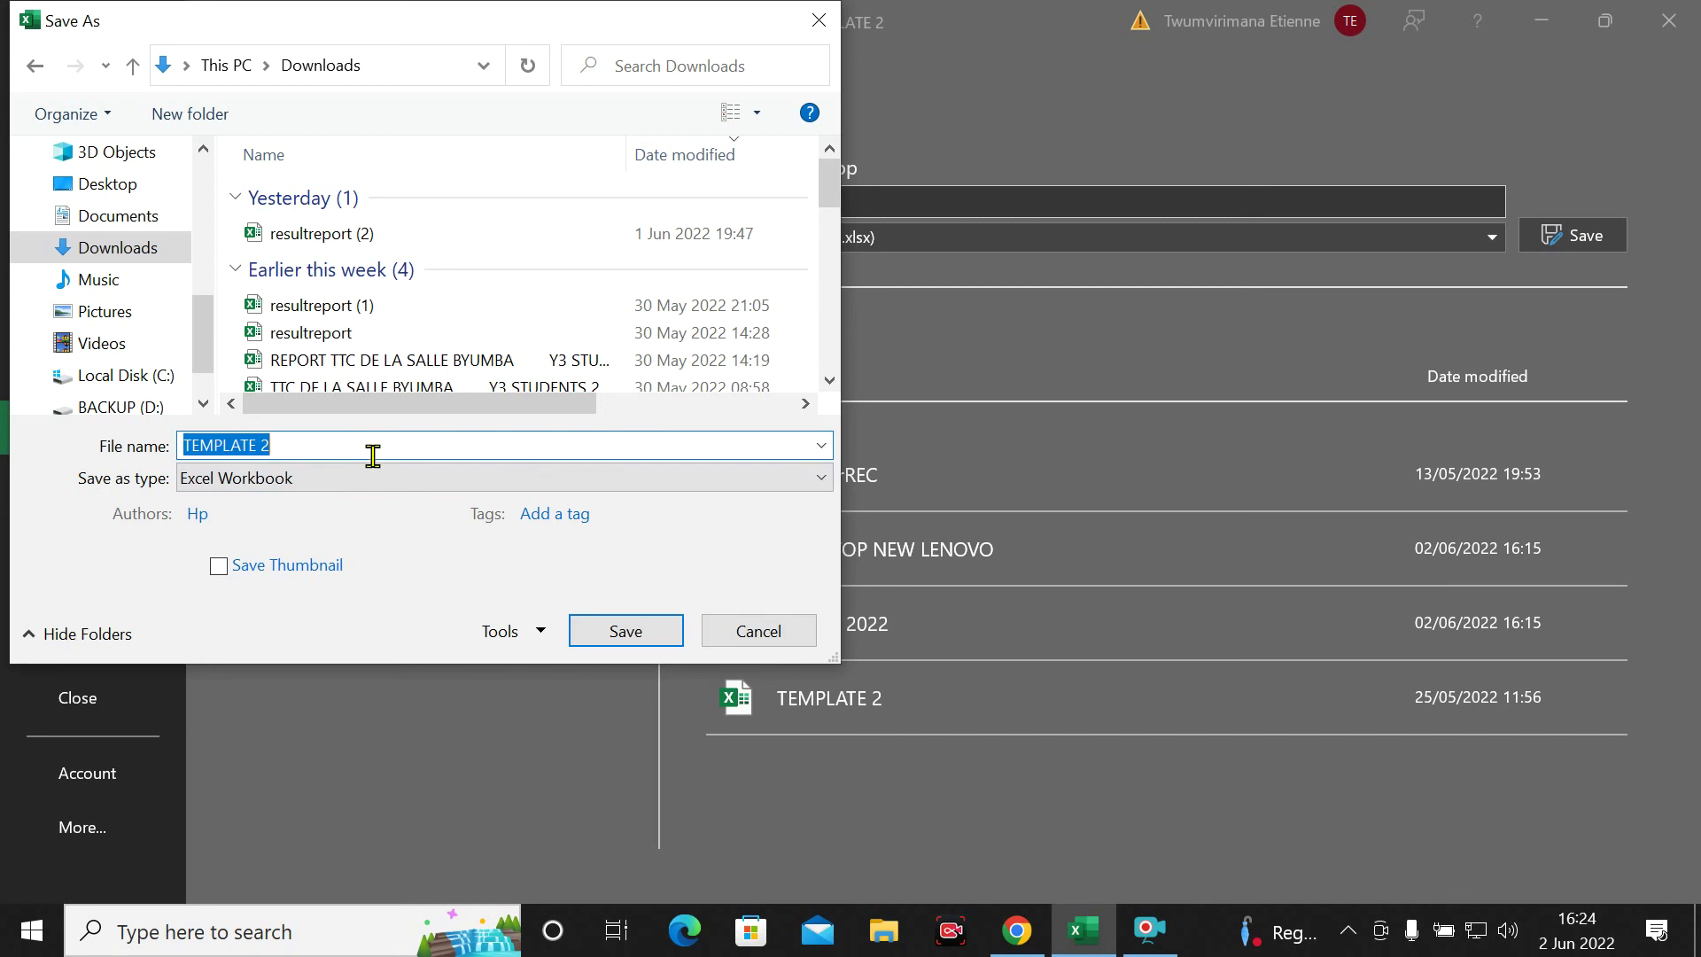
Rename the file to 'YEAR 1' and save it in Downloads
{"action": "key", "text": "BackSpace"}
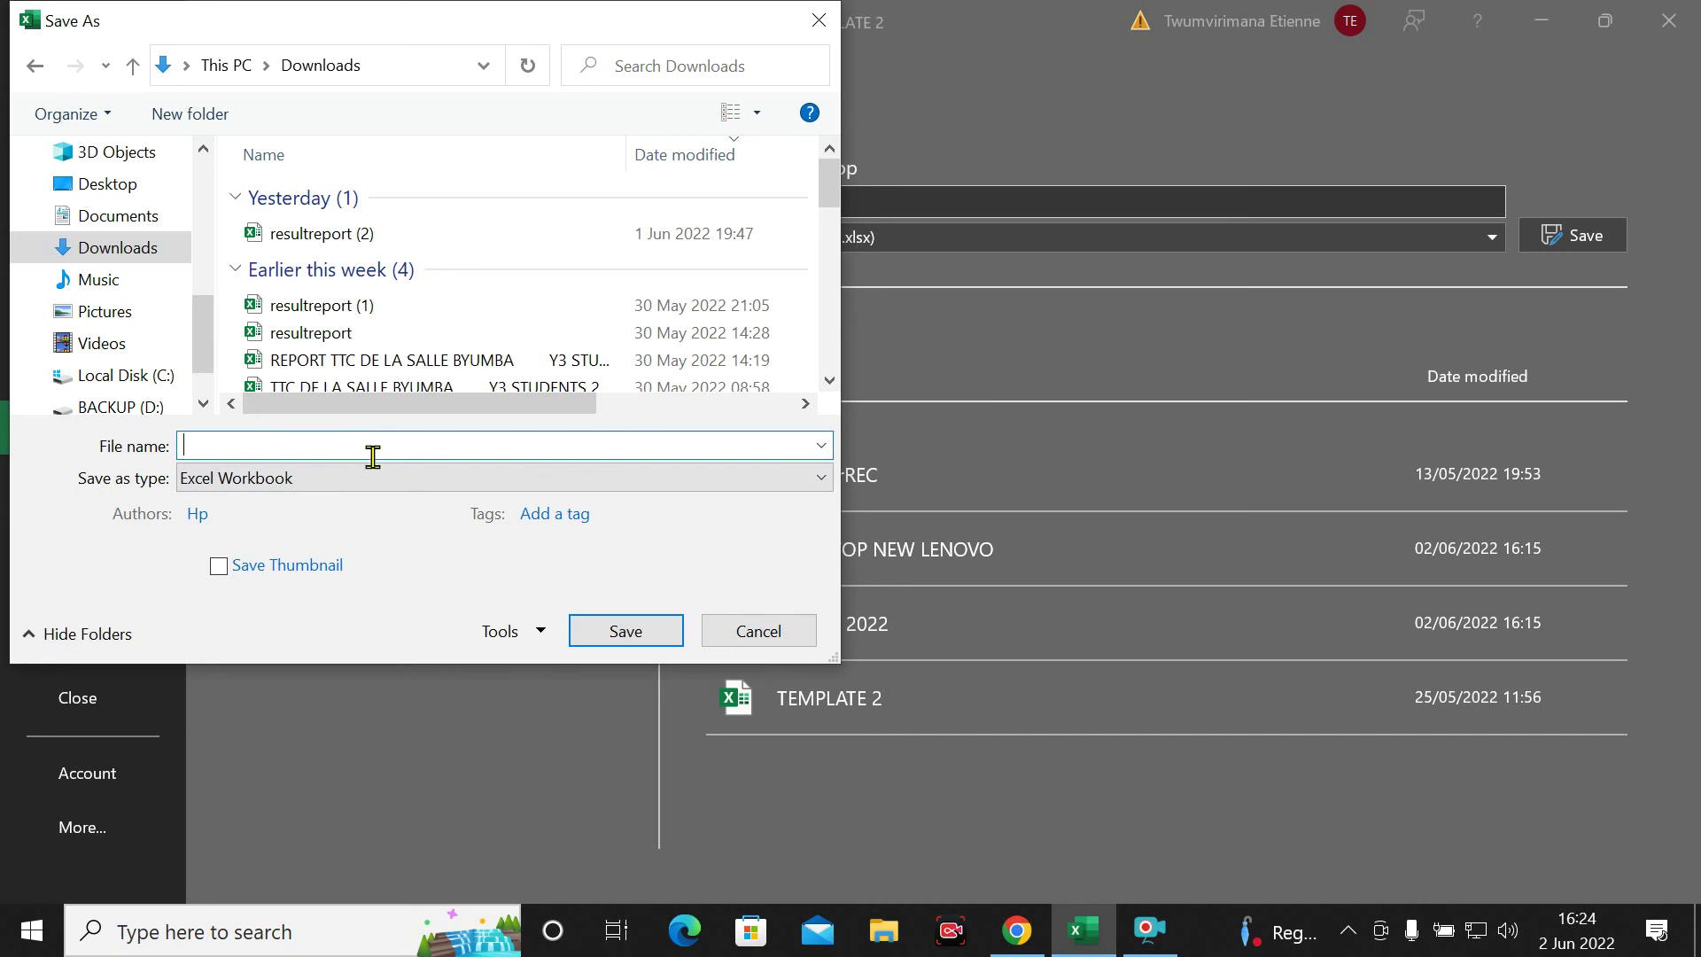
{"action": "type", "text": "tem"}
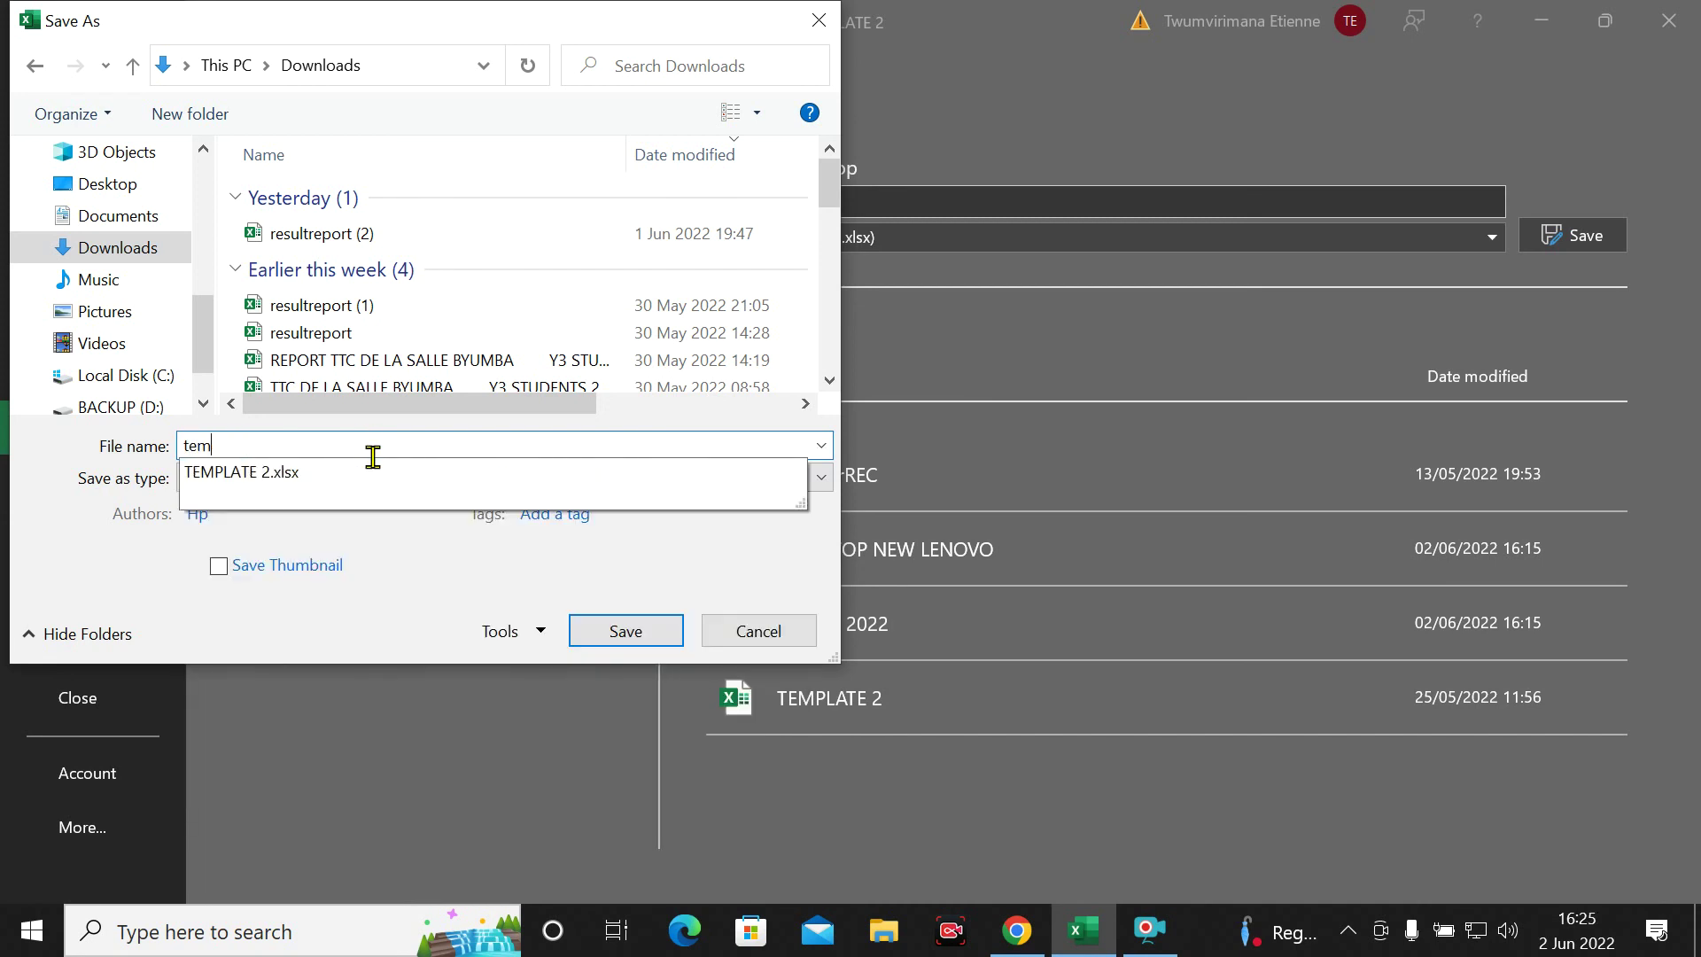
{"action": "key", "text": "BackSpace"}
{"action": "key", "text": "BackSpace"}
{"action": "key", "text": "BackSpace"}
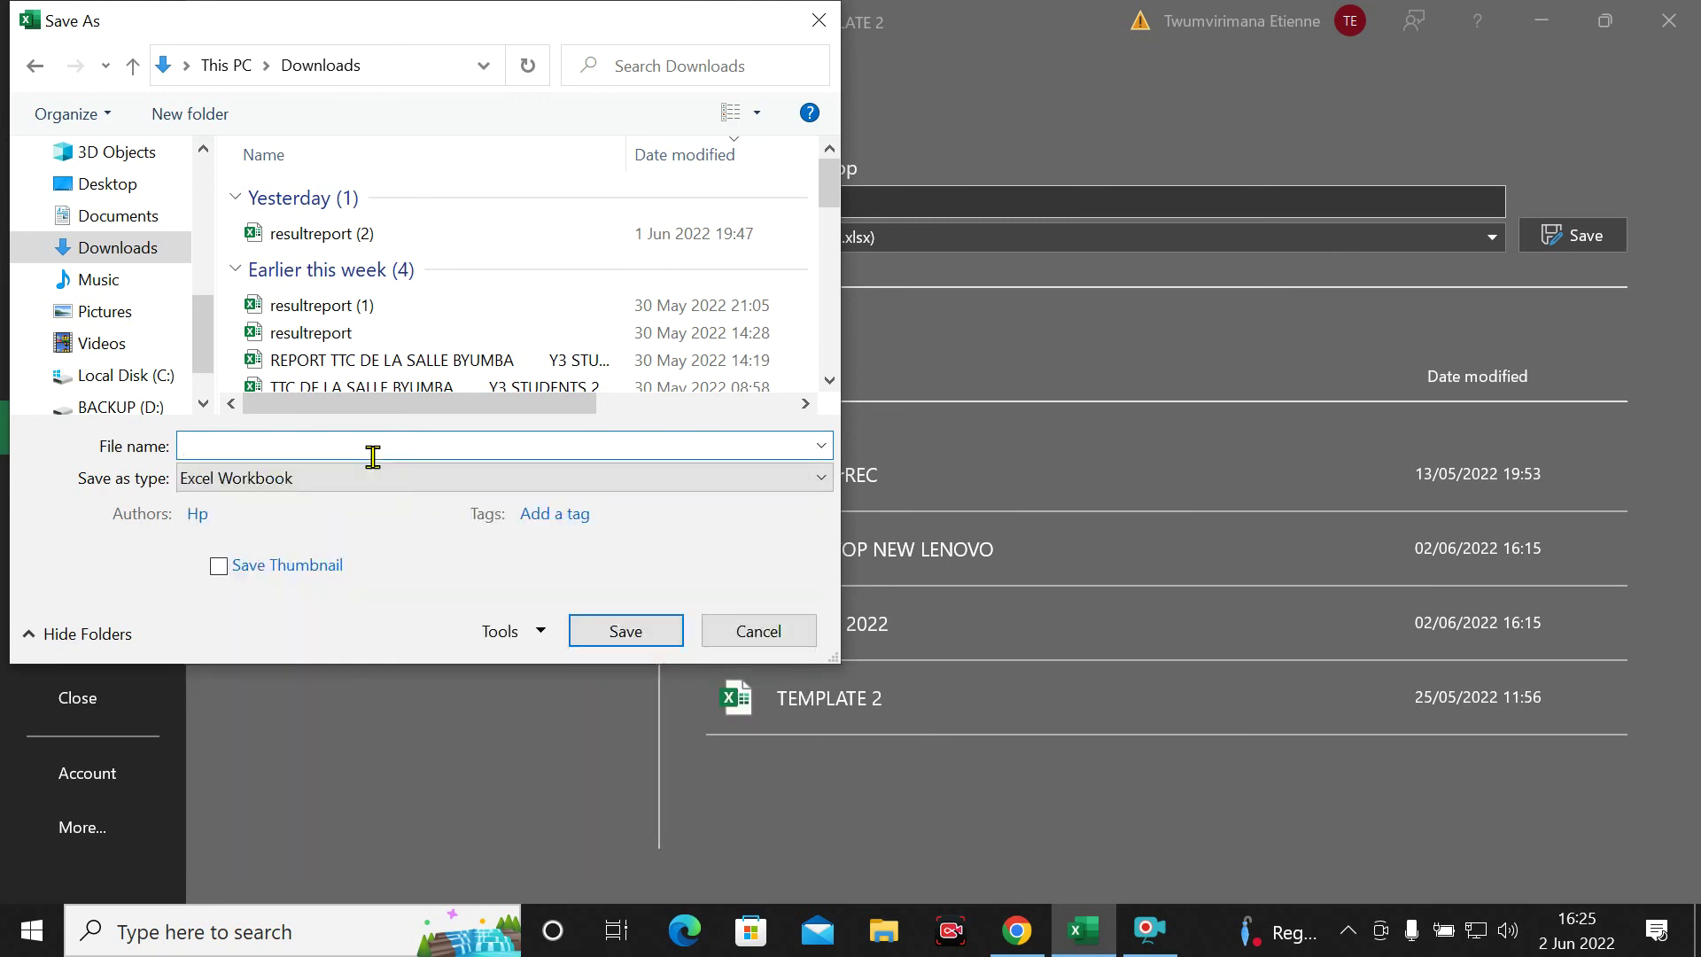
{"action": "type", "text": "YW"}
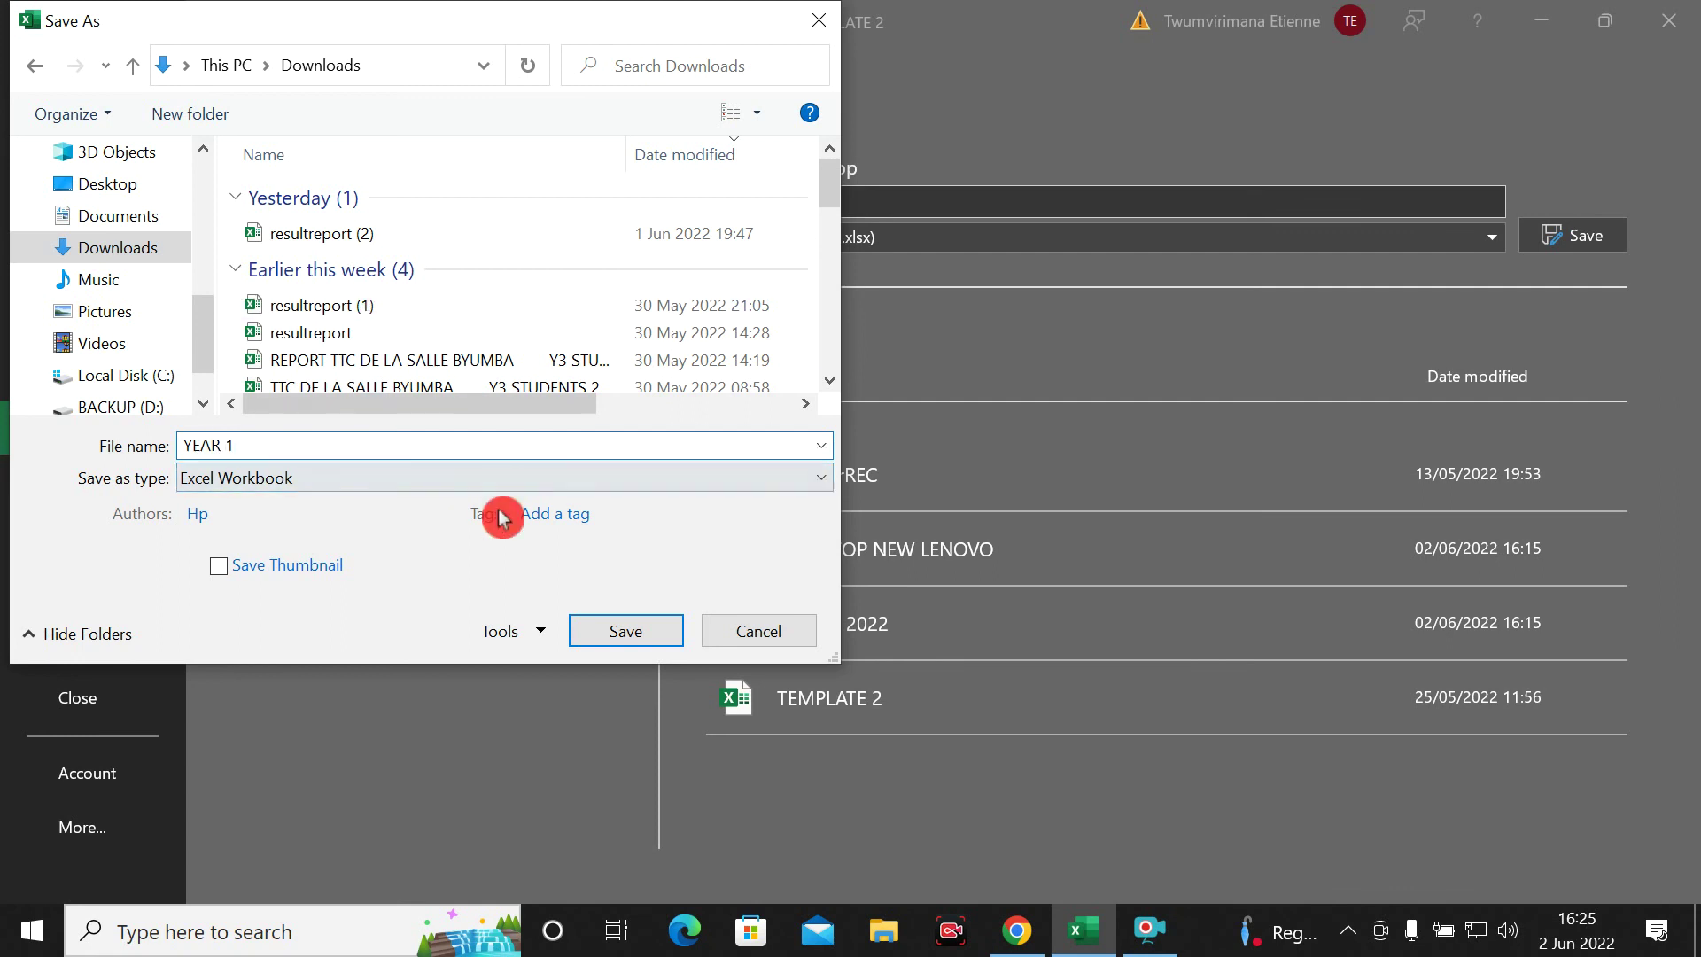
{"action": "left_click", "coordinate": [640, 634]}
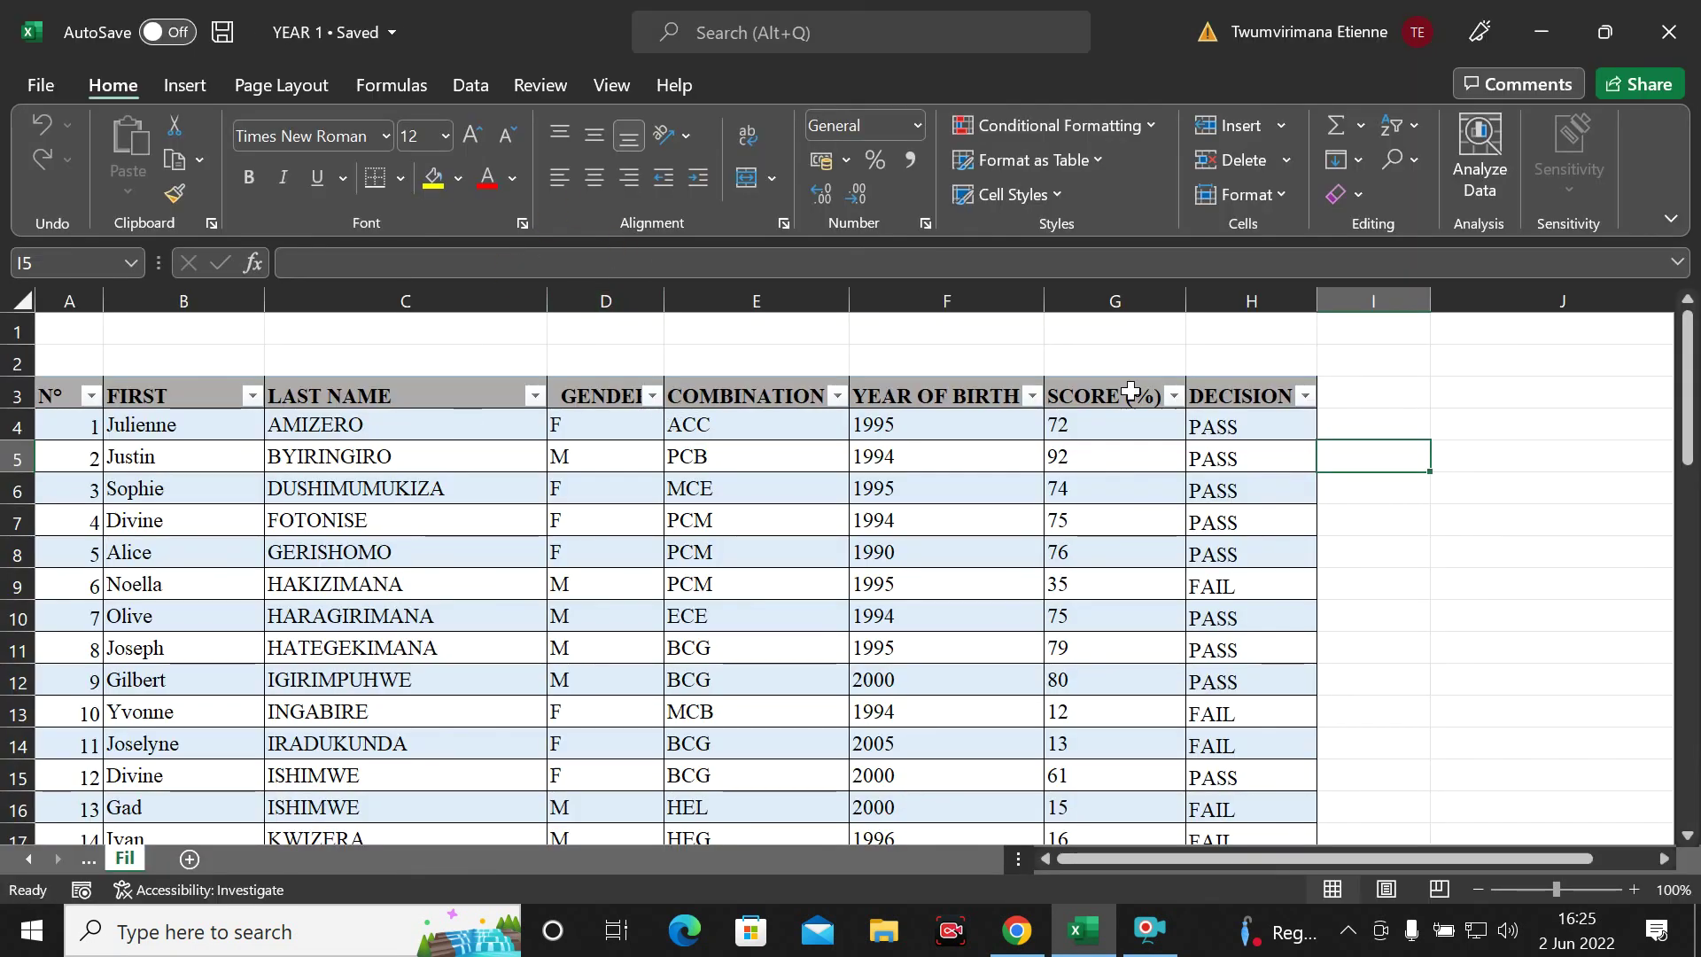
Close Excel and reopen YEAR 1 from the Downloads folder in File Explorer
{"action": "left_click", "coordinate": [1668, 55]}
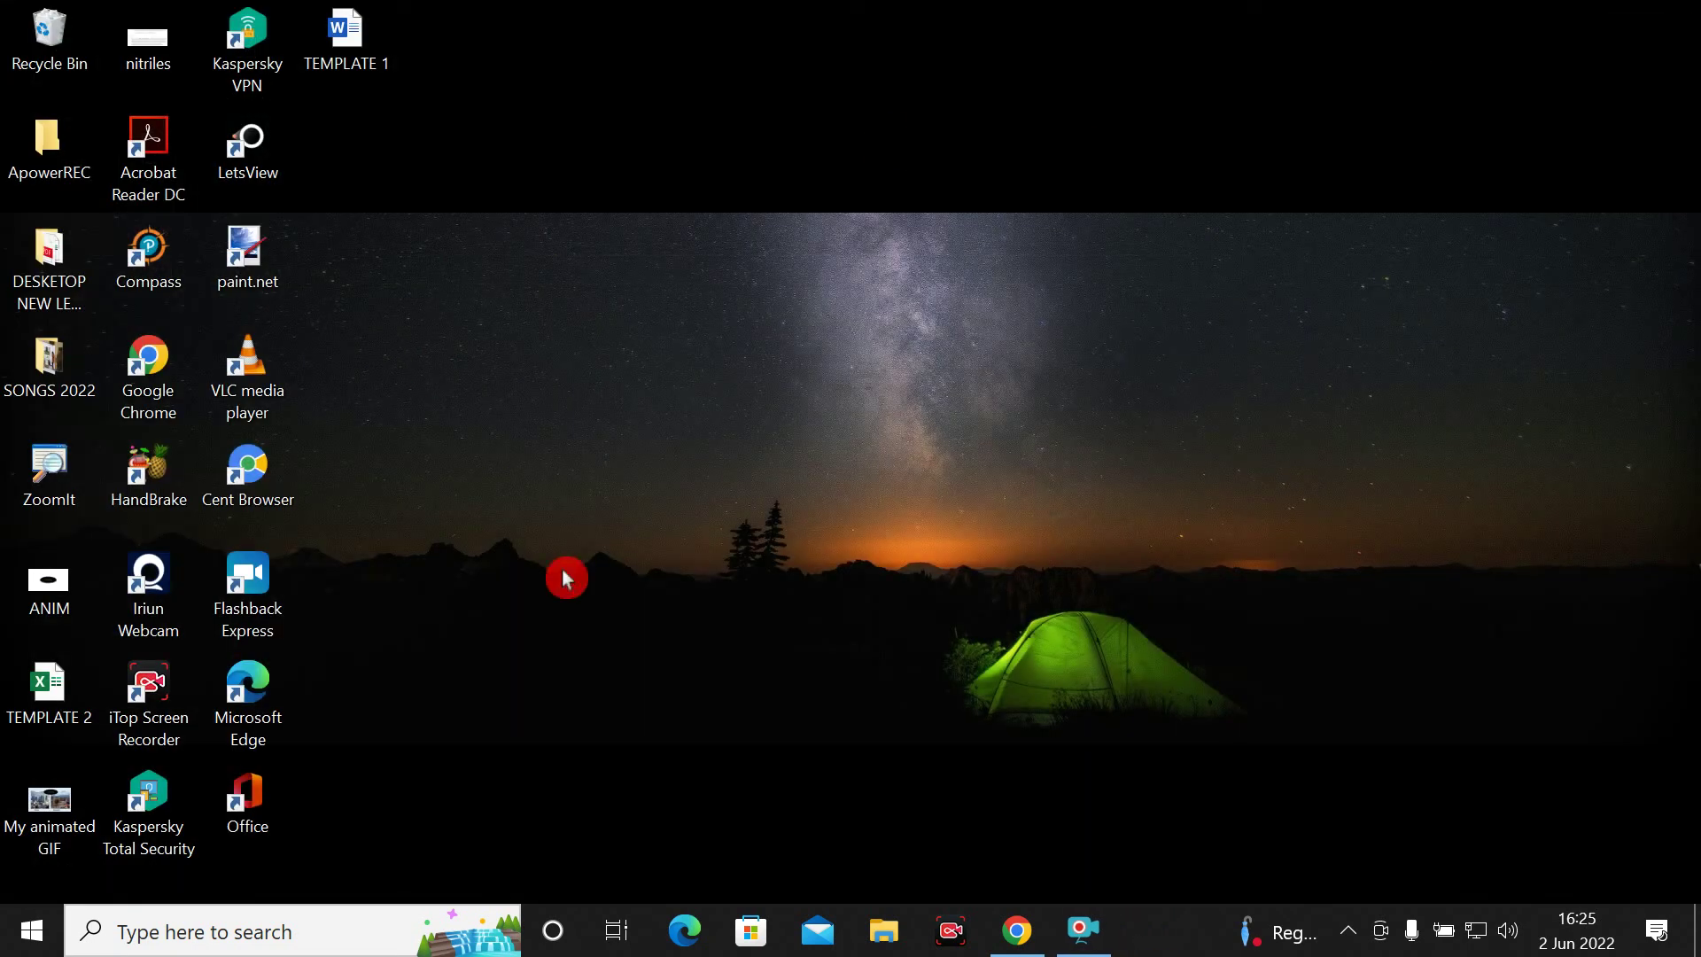
{"action": "left_click", "coordinate": [877, 946]}
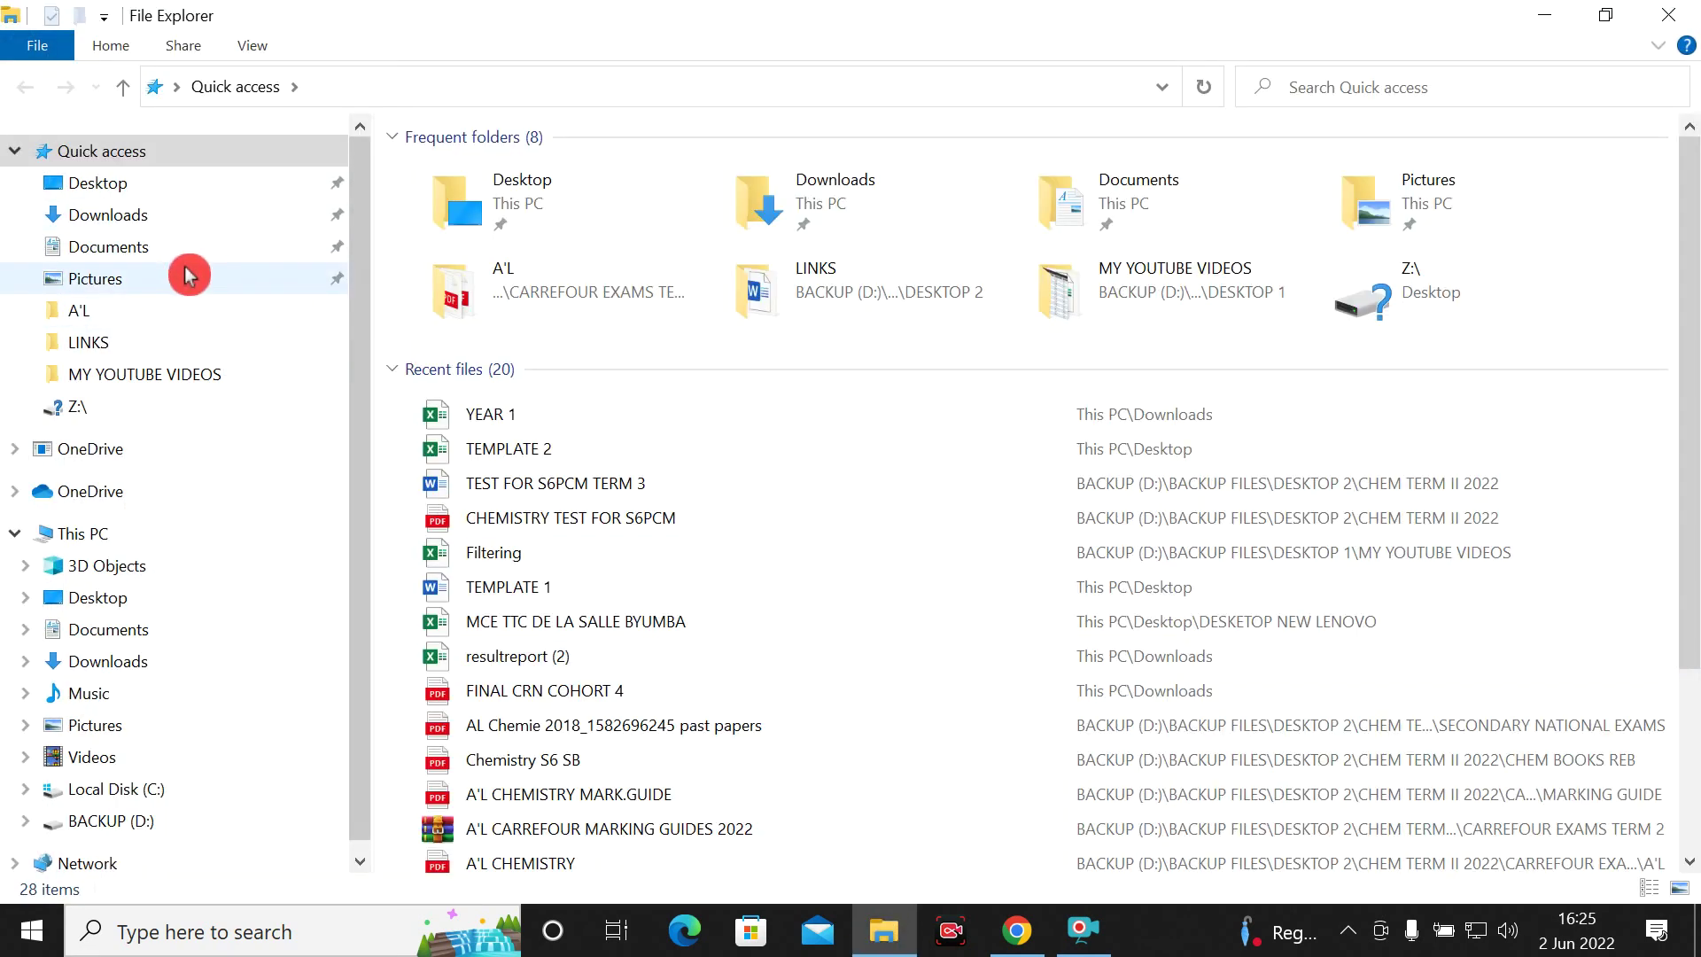
{"action": "left_click", "coordinate": [133, 217]}
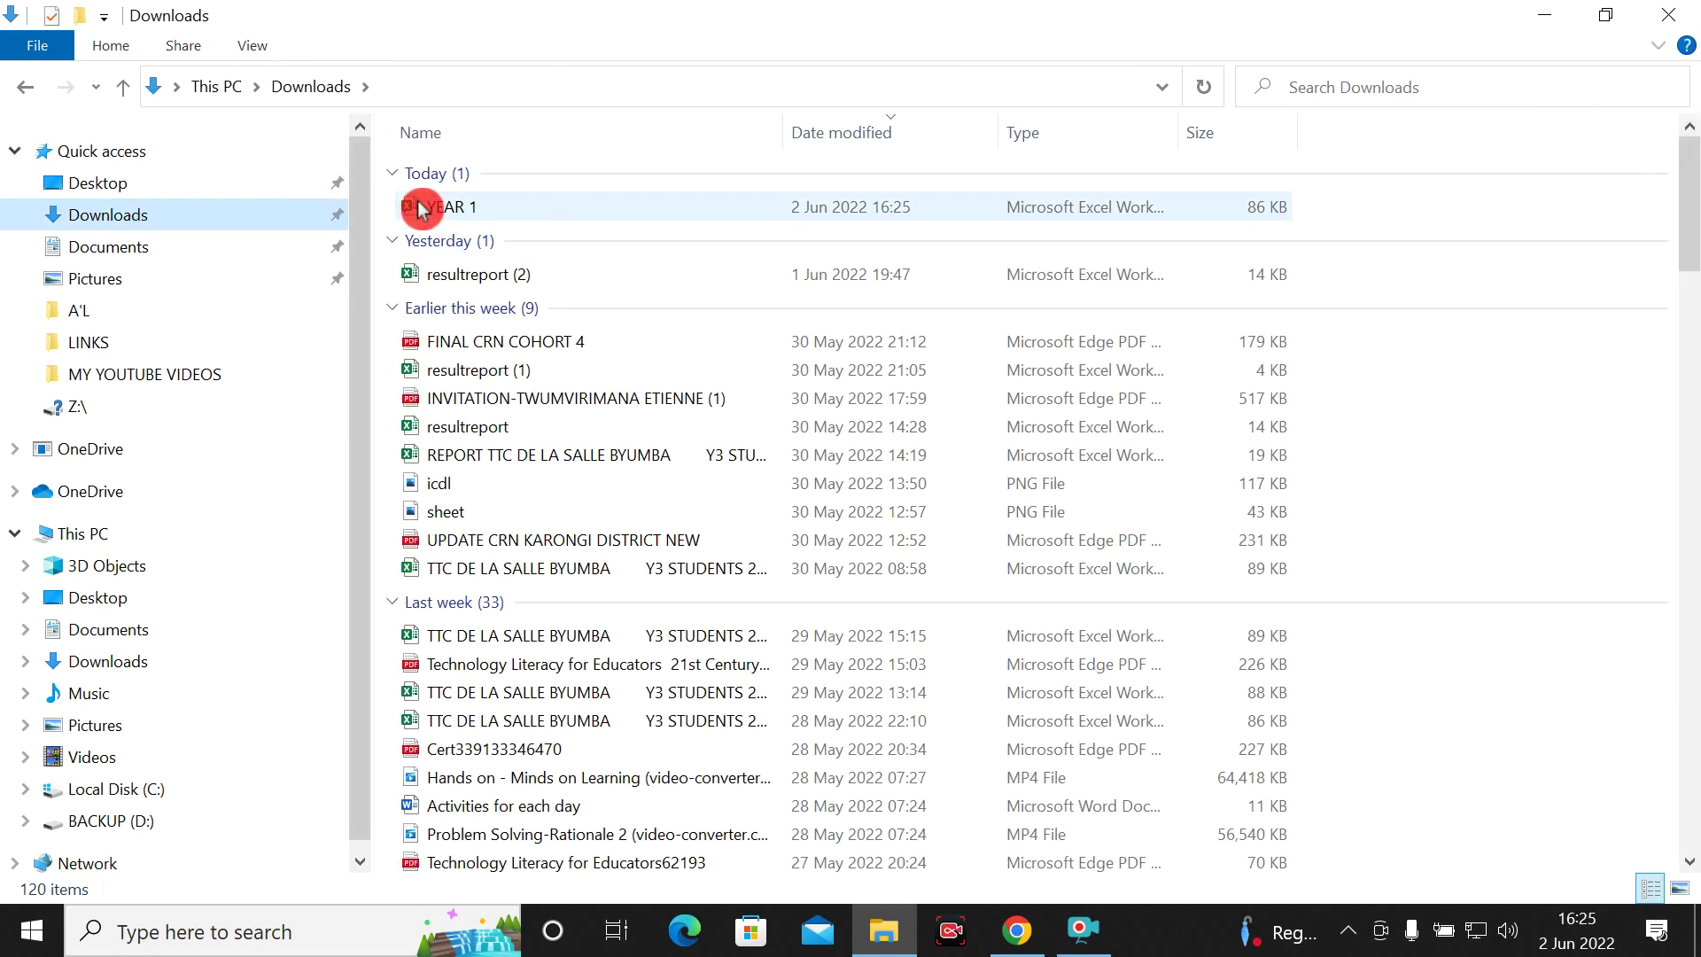
{"action": "double_click", "coordinate": [488, 213]}
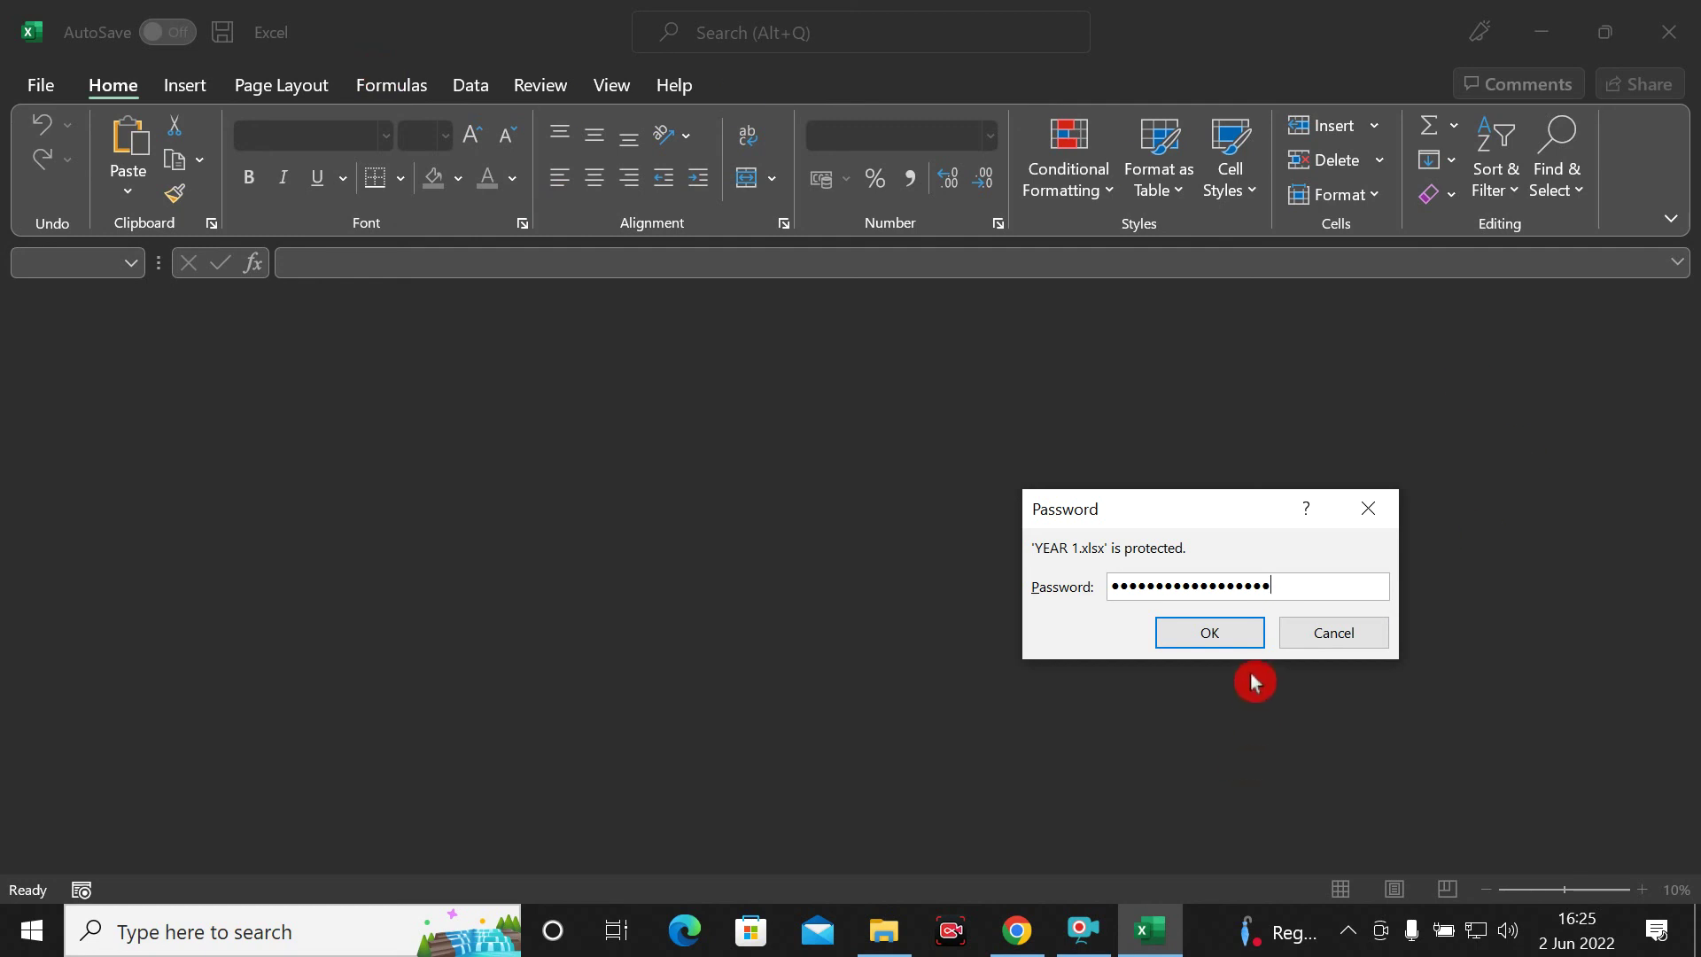
Unlock YEAR 1 with its password, check the student table, then close Excel
{"action": "left_click", "coordinate": [1209, 635]}
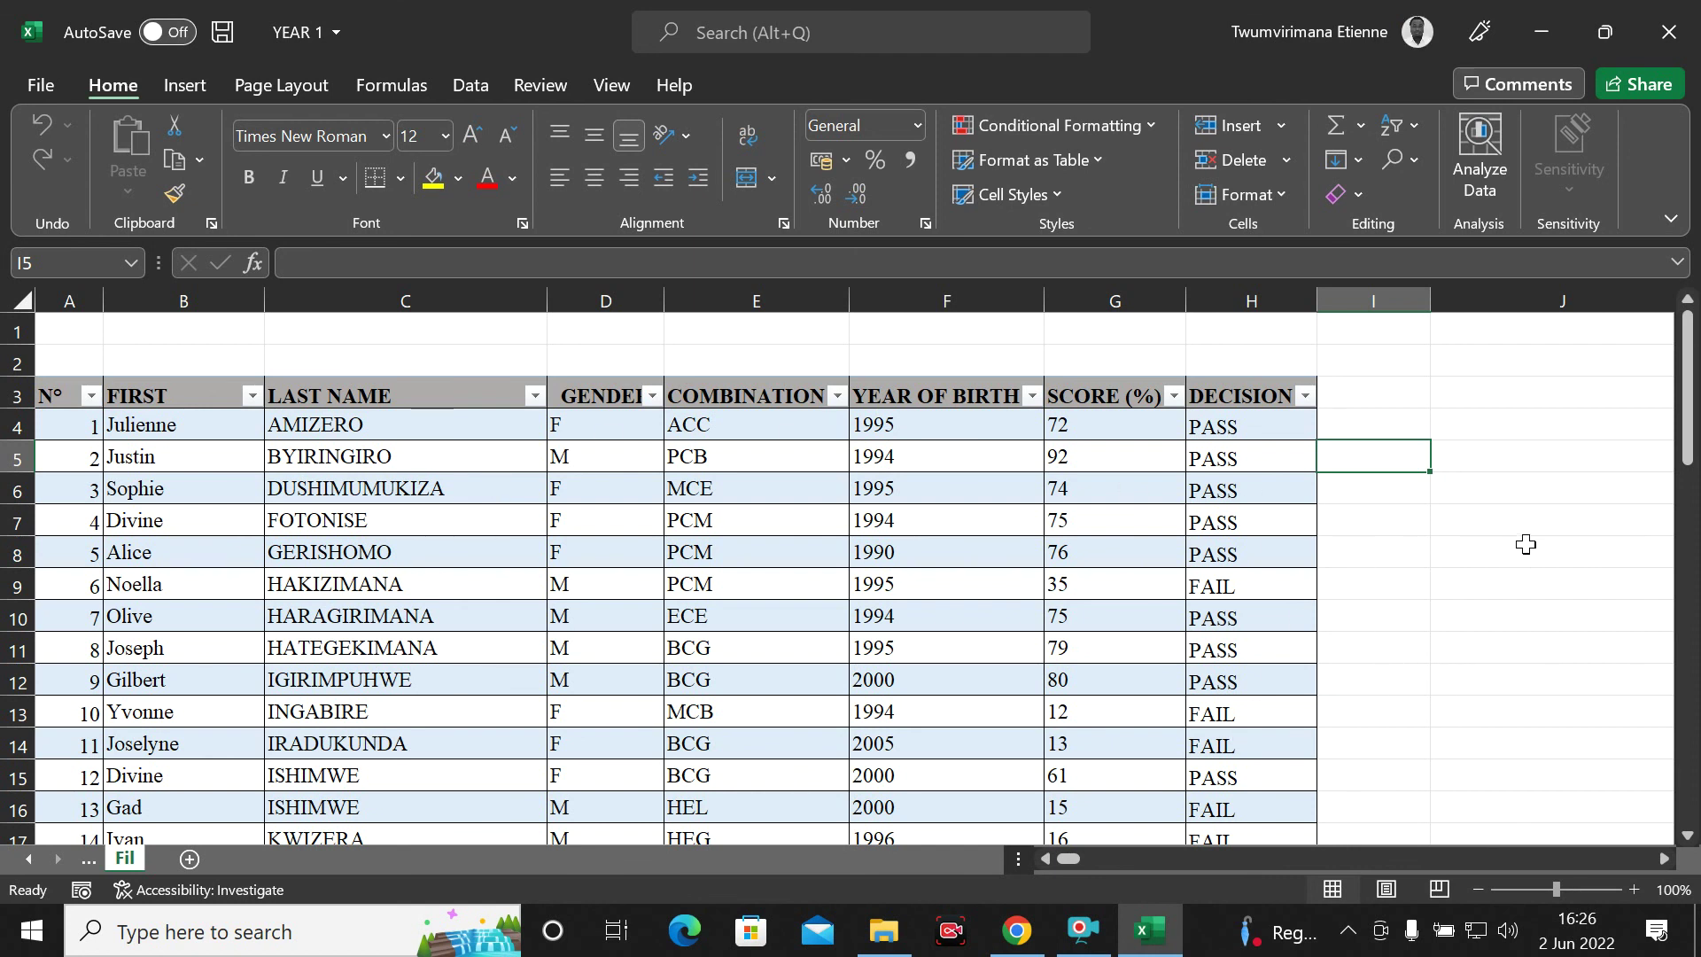
{"action": "left_click", "coordinate": [1507, 517]}
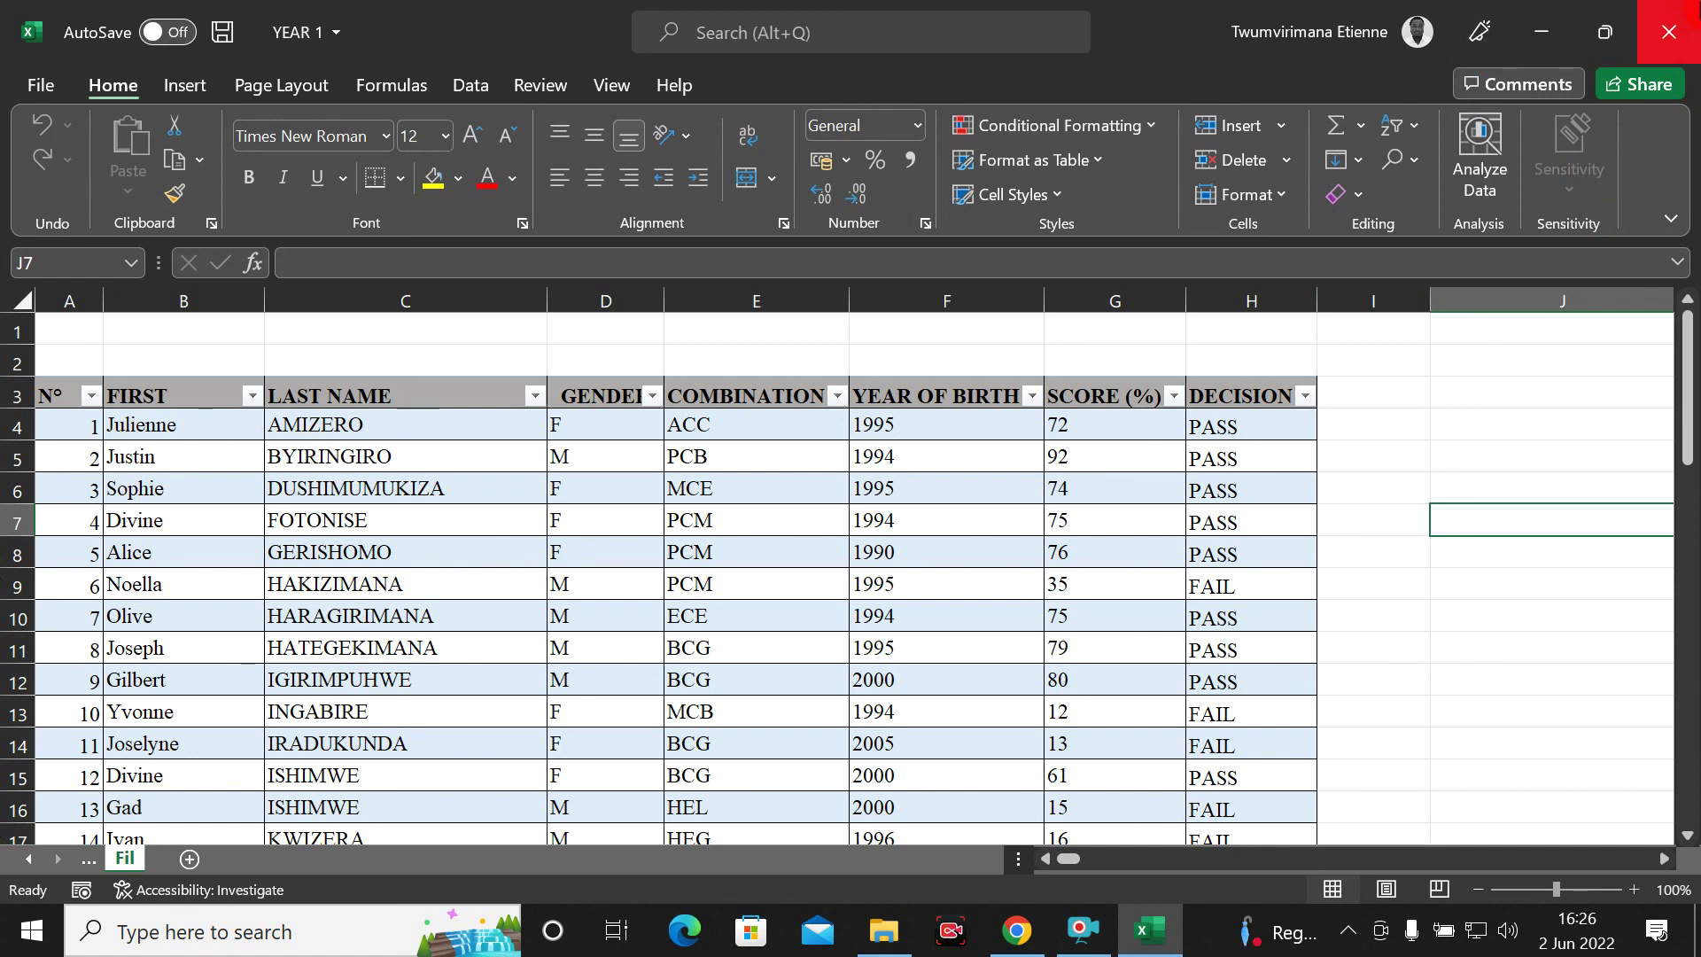
{"action": "left_click", "coordinate": [1688, 25]}
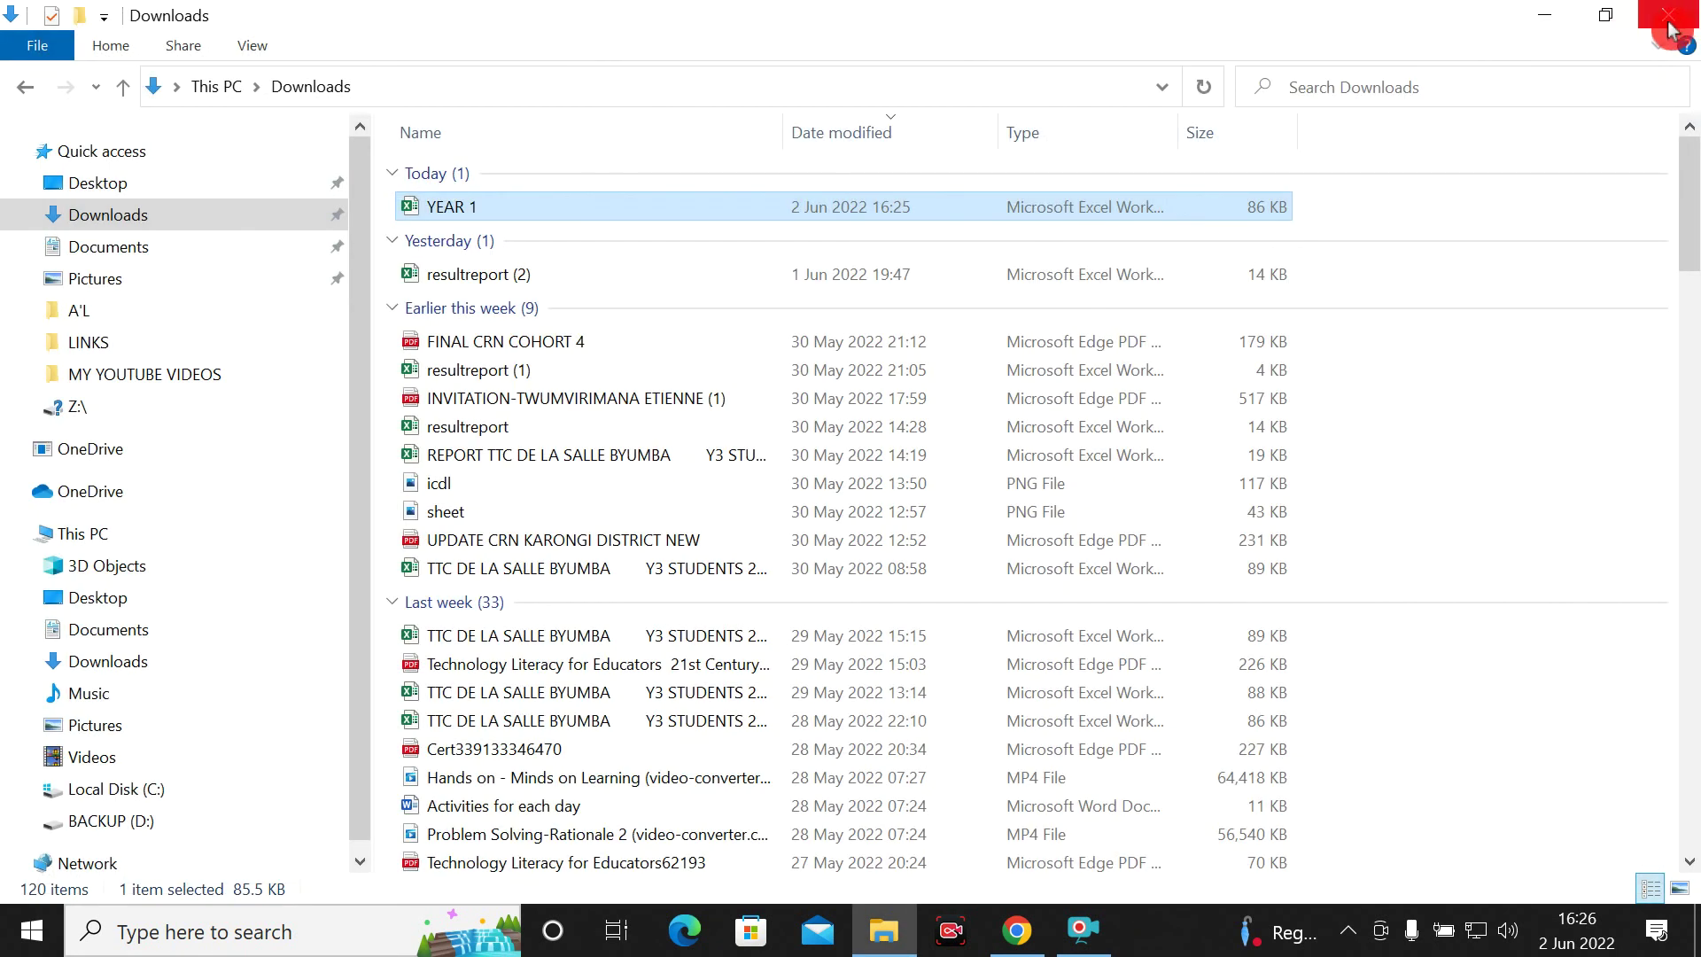
Close File Explorer and open the TEMPLATE 1 document from the desktop in Word
{"action": "left_click", "coordinate": [1668, 15]}
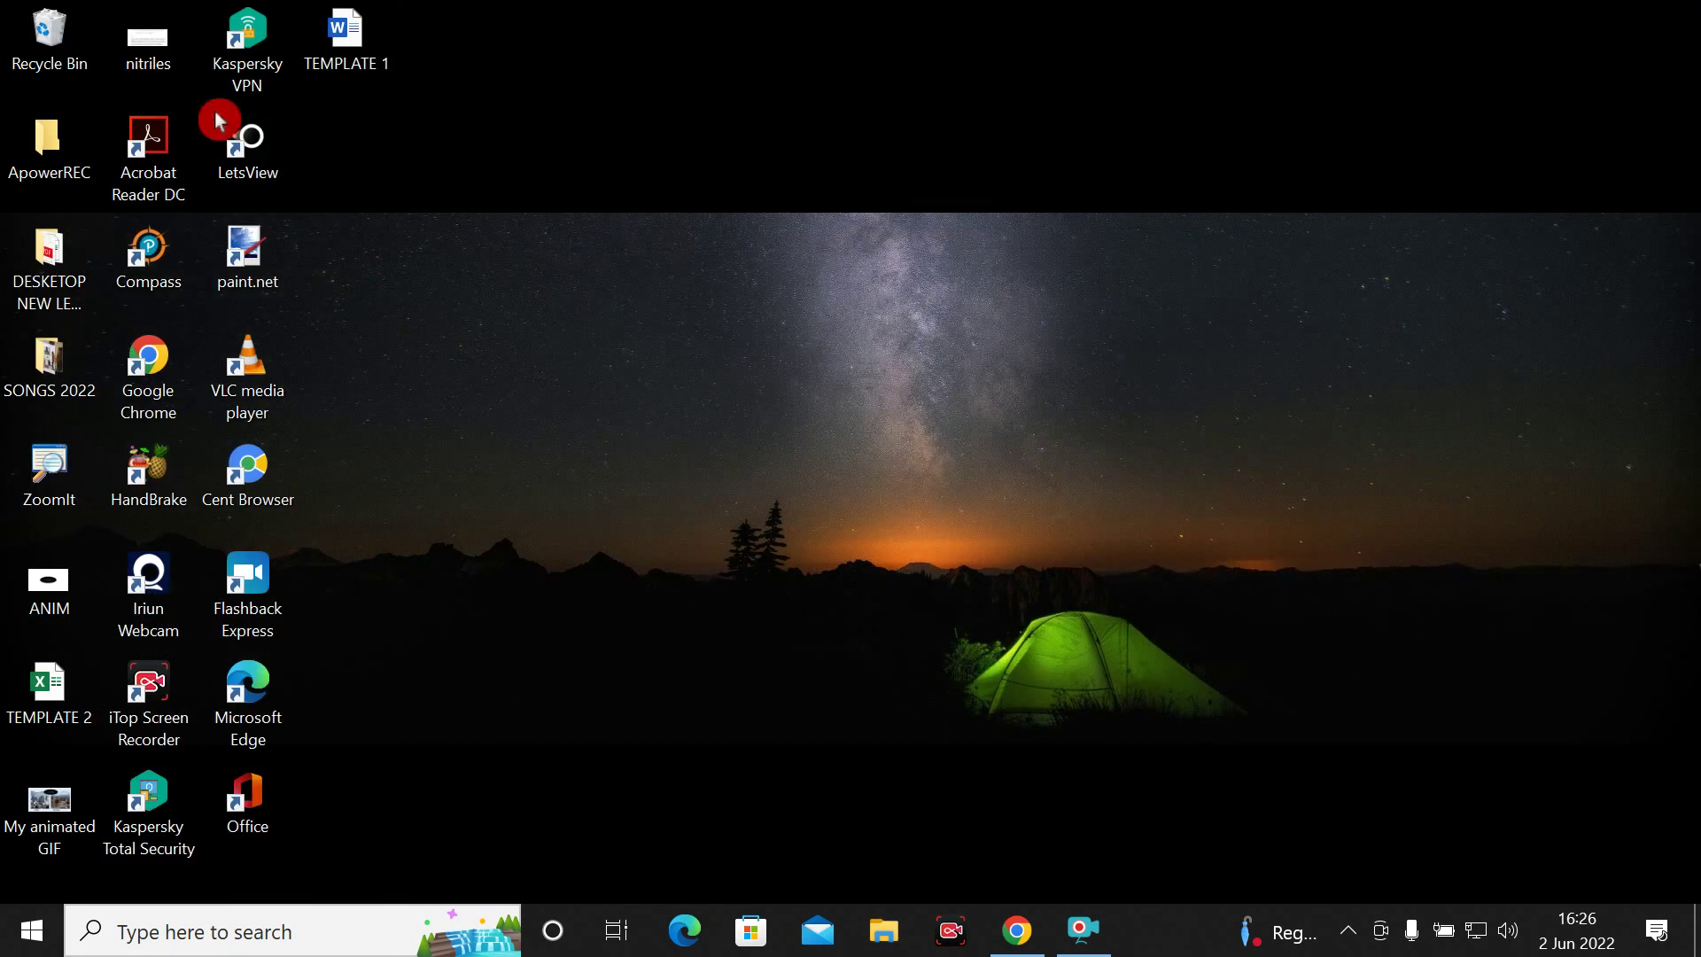
{"action": "double_click", "coordinate": [372, 51]}
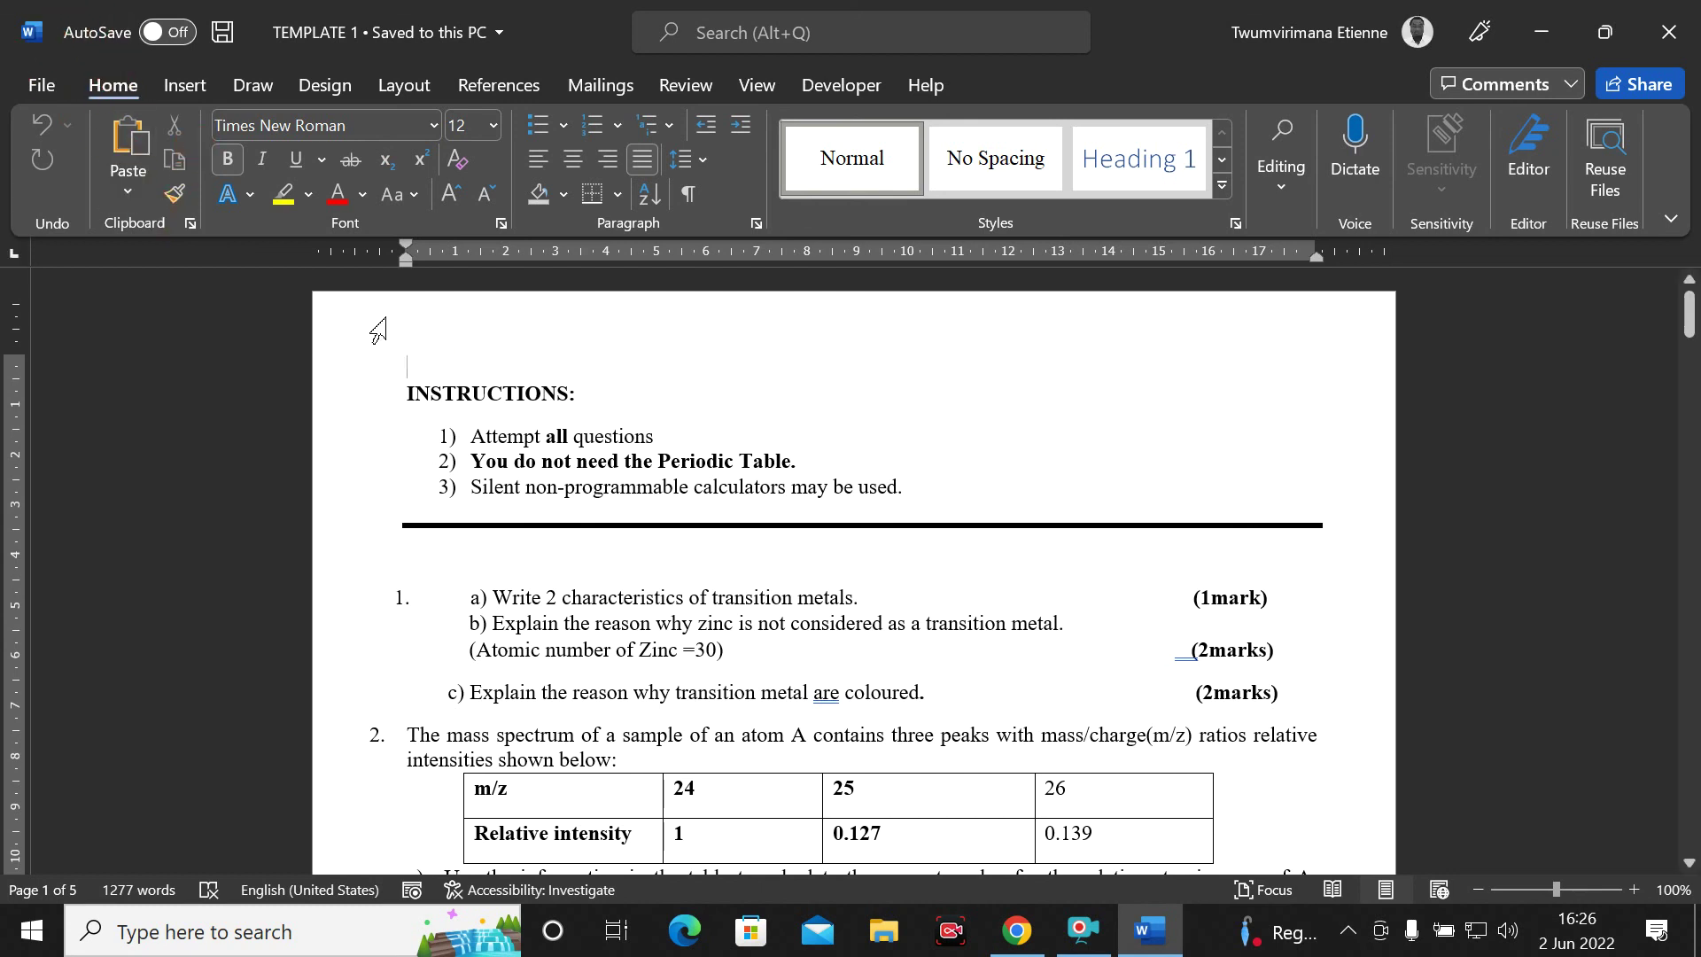
Show Word's Save As page for TEMPLATE 1 from the File tab
{"action": "left_click", "coordinate": [38, 89]}
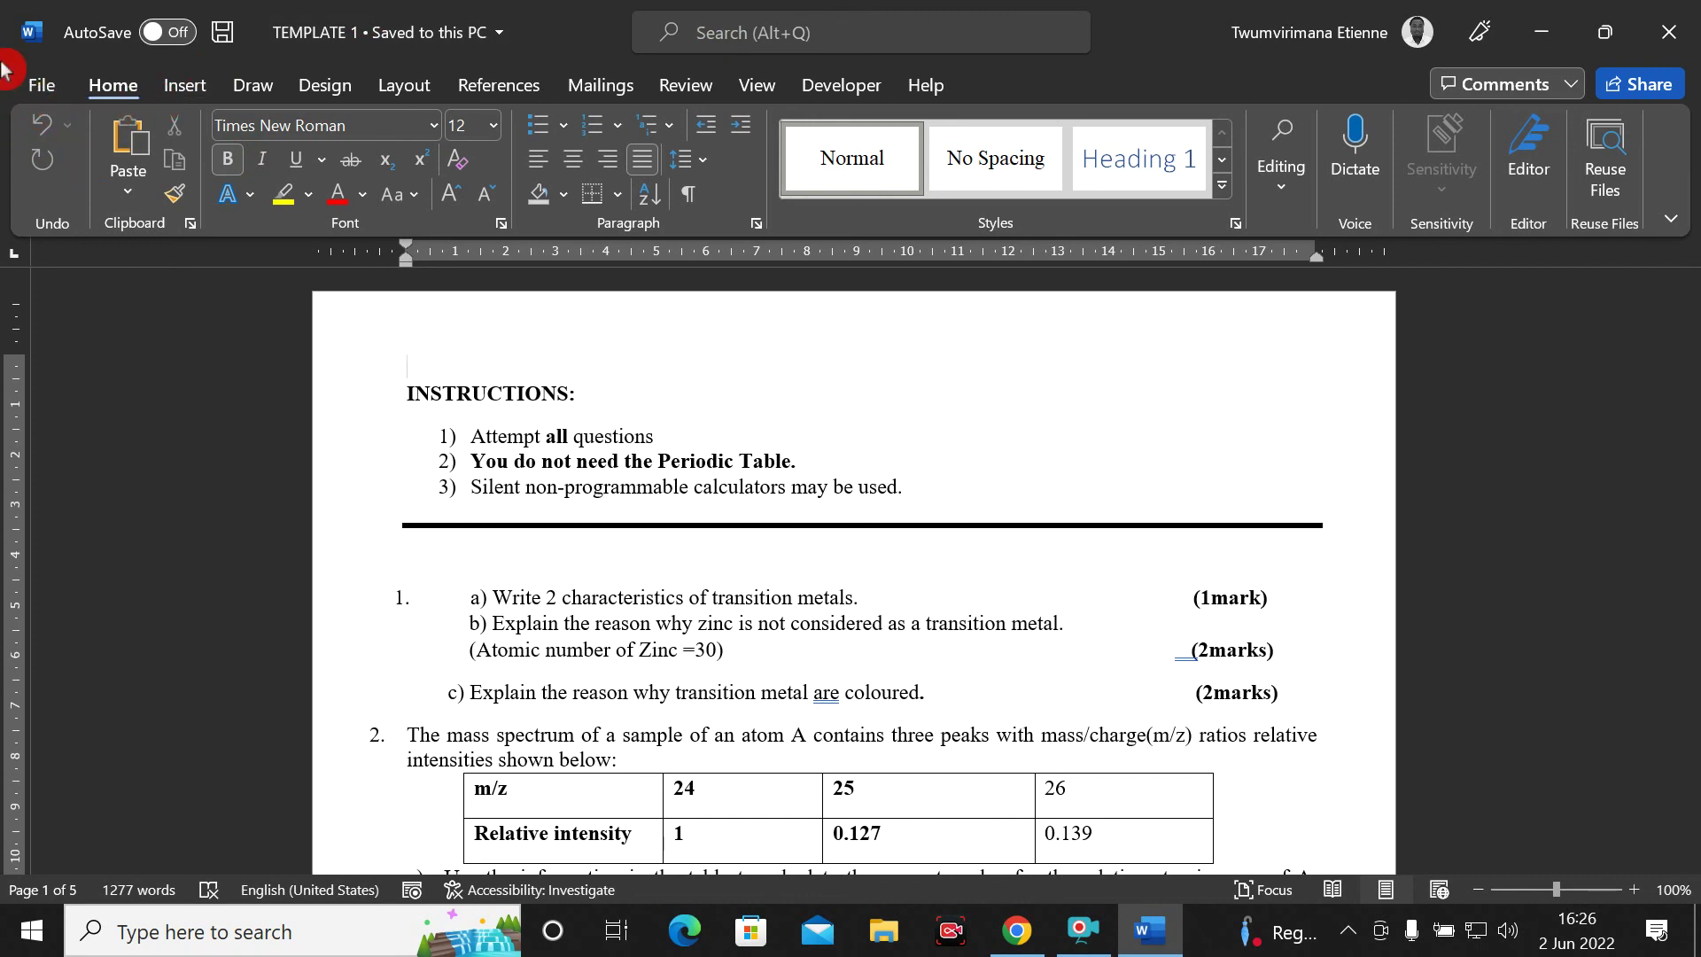
{"action": "left_click", "coordinate": [39, 86]}
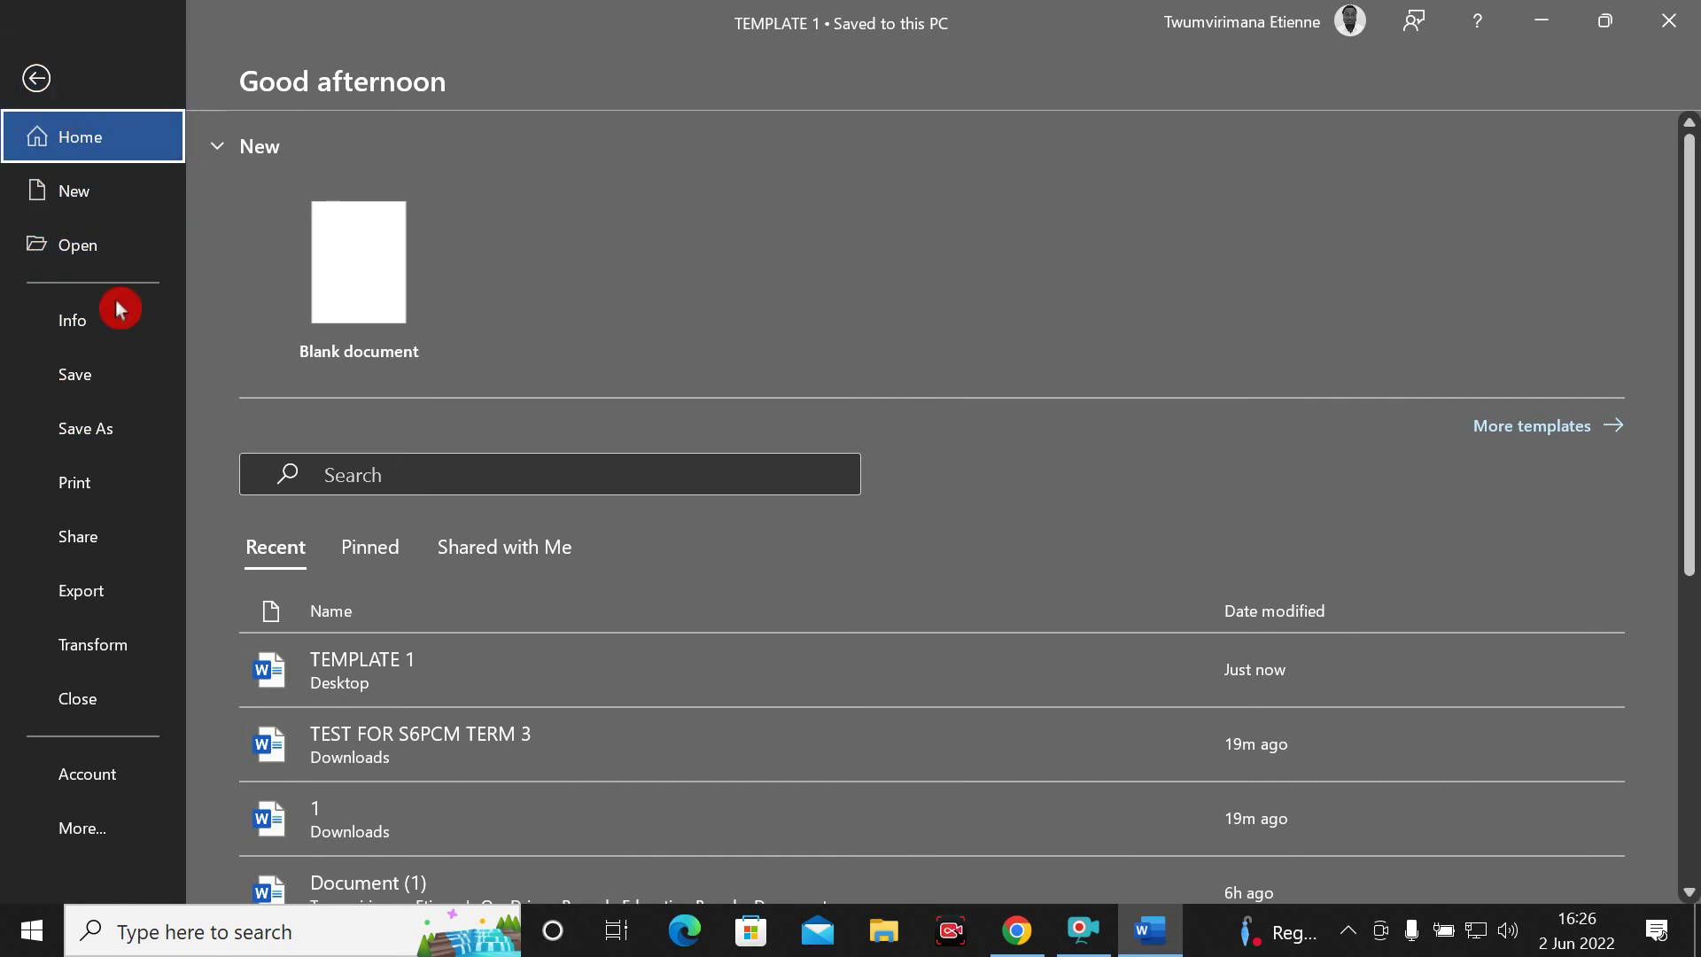
{"action": "left_click", "coordinate": [96, 442]}
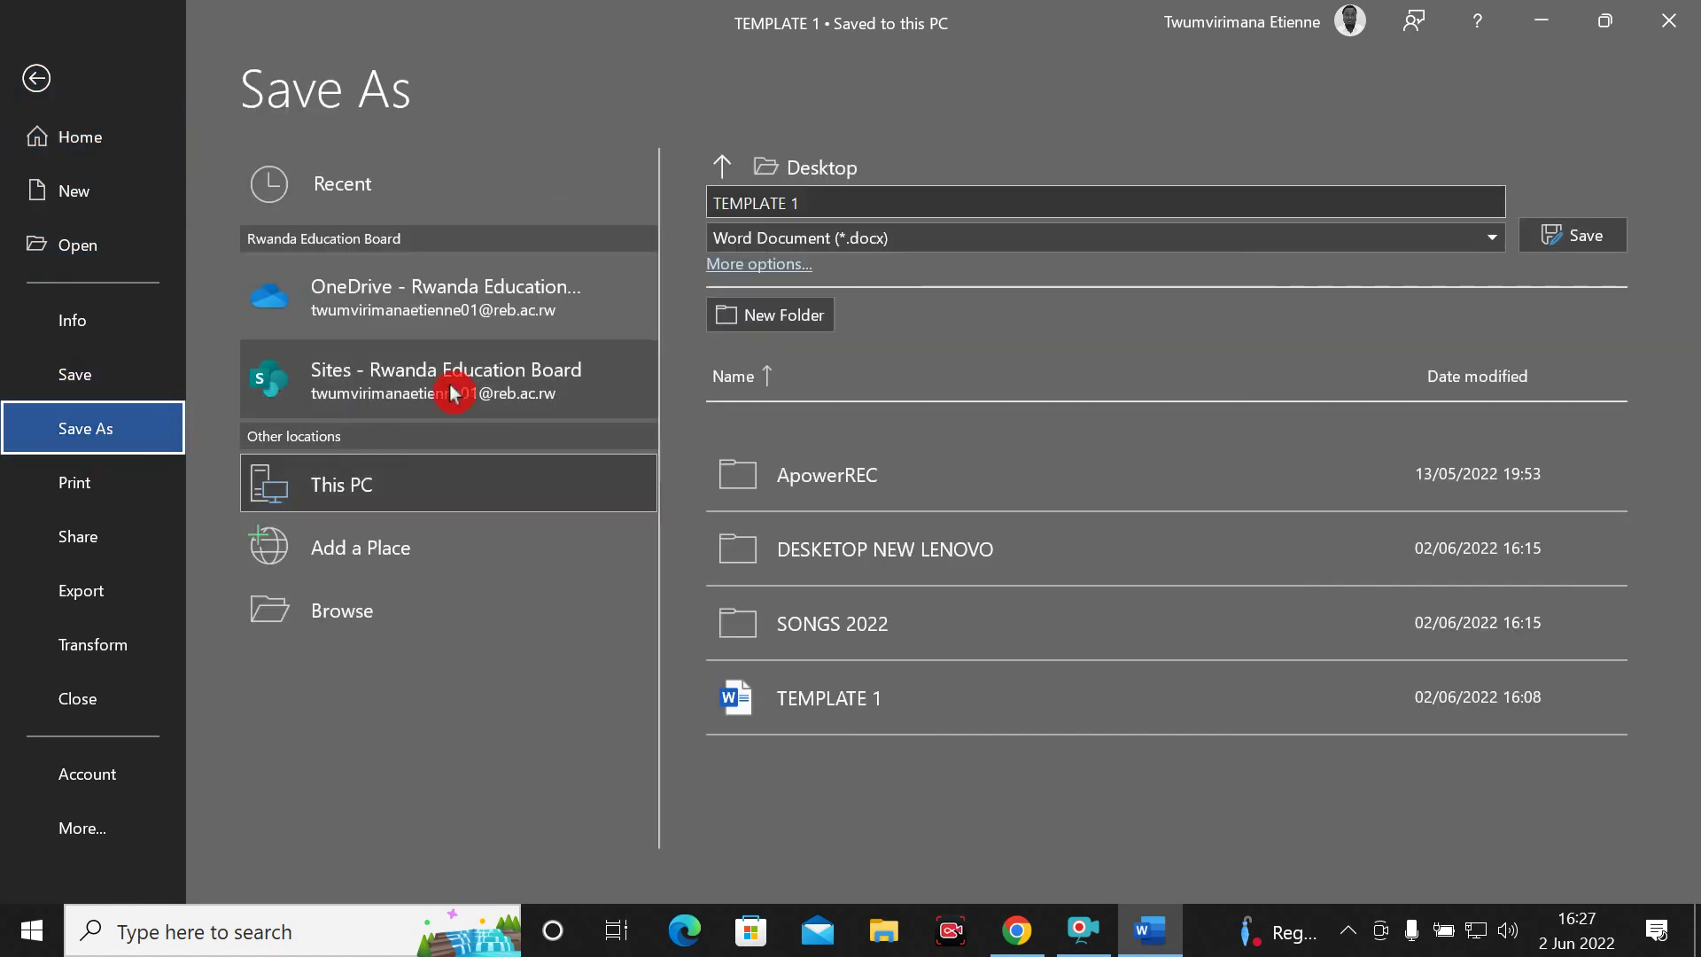
Name the document 'YEAR 2' in Downloads and show the Save As Tools list
{"action": "left_click", "coordinate": [387, 613]}
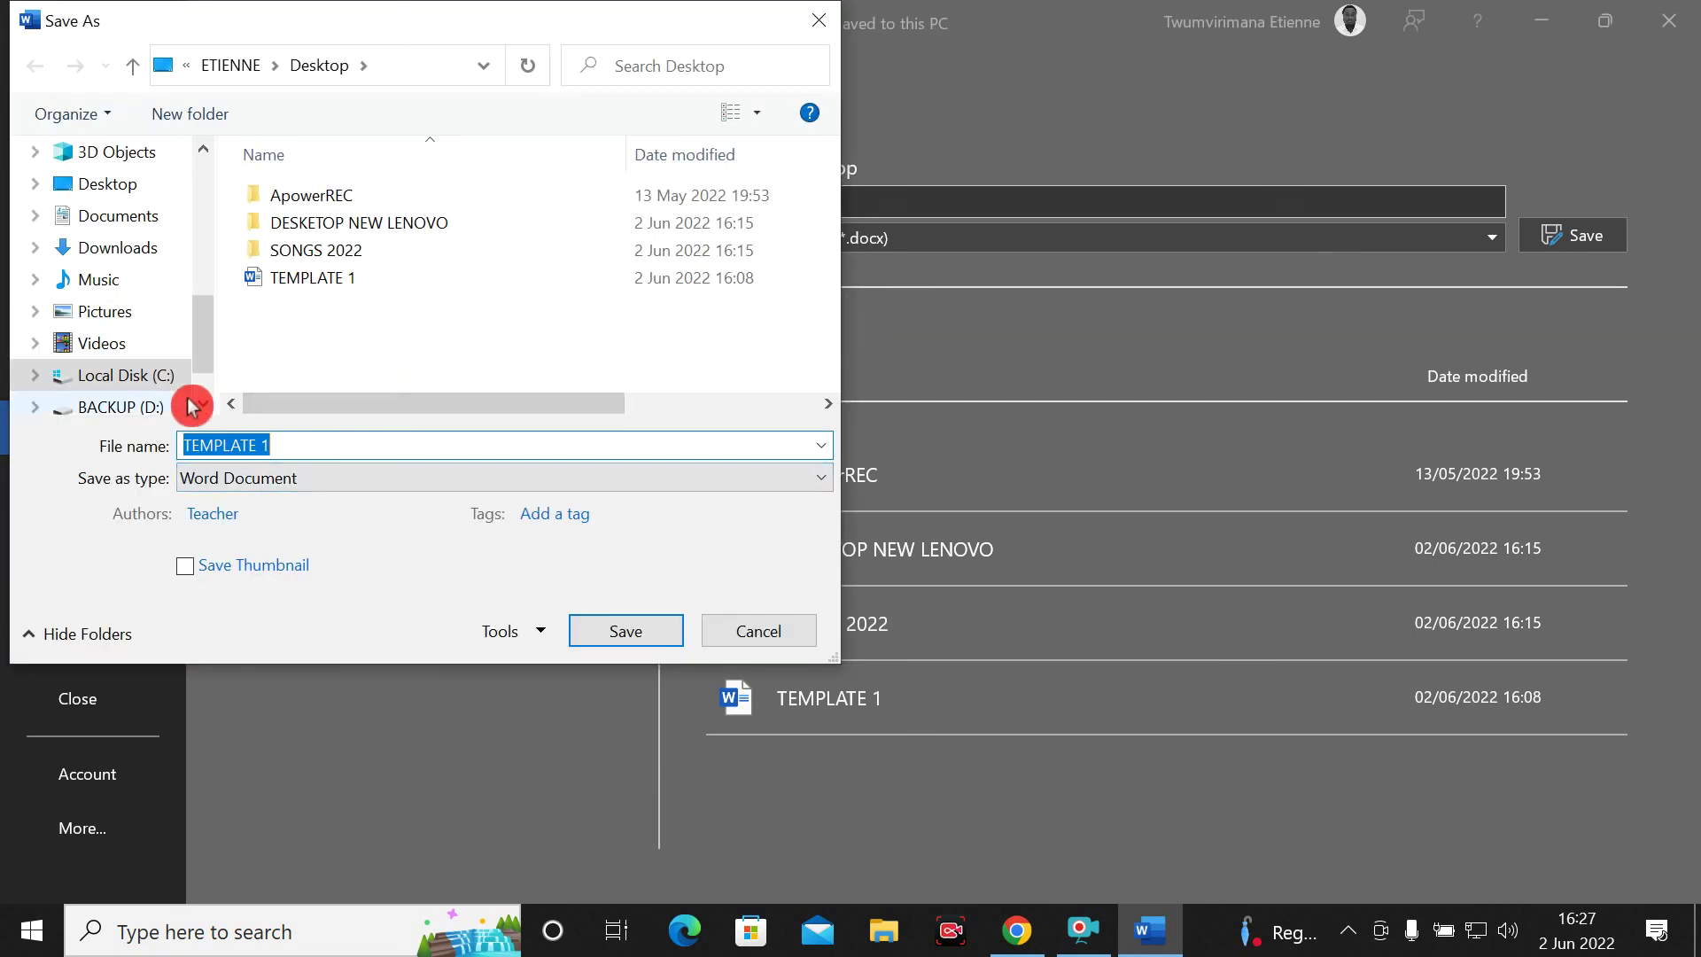
{"action": "key", "text": "BackSpace"}
{"action": "type", "text": "YEAR 2"}
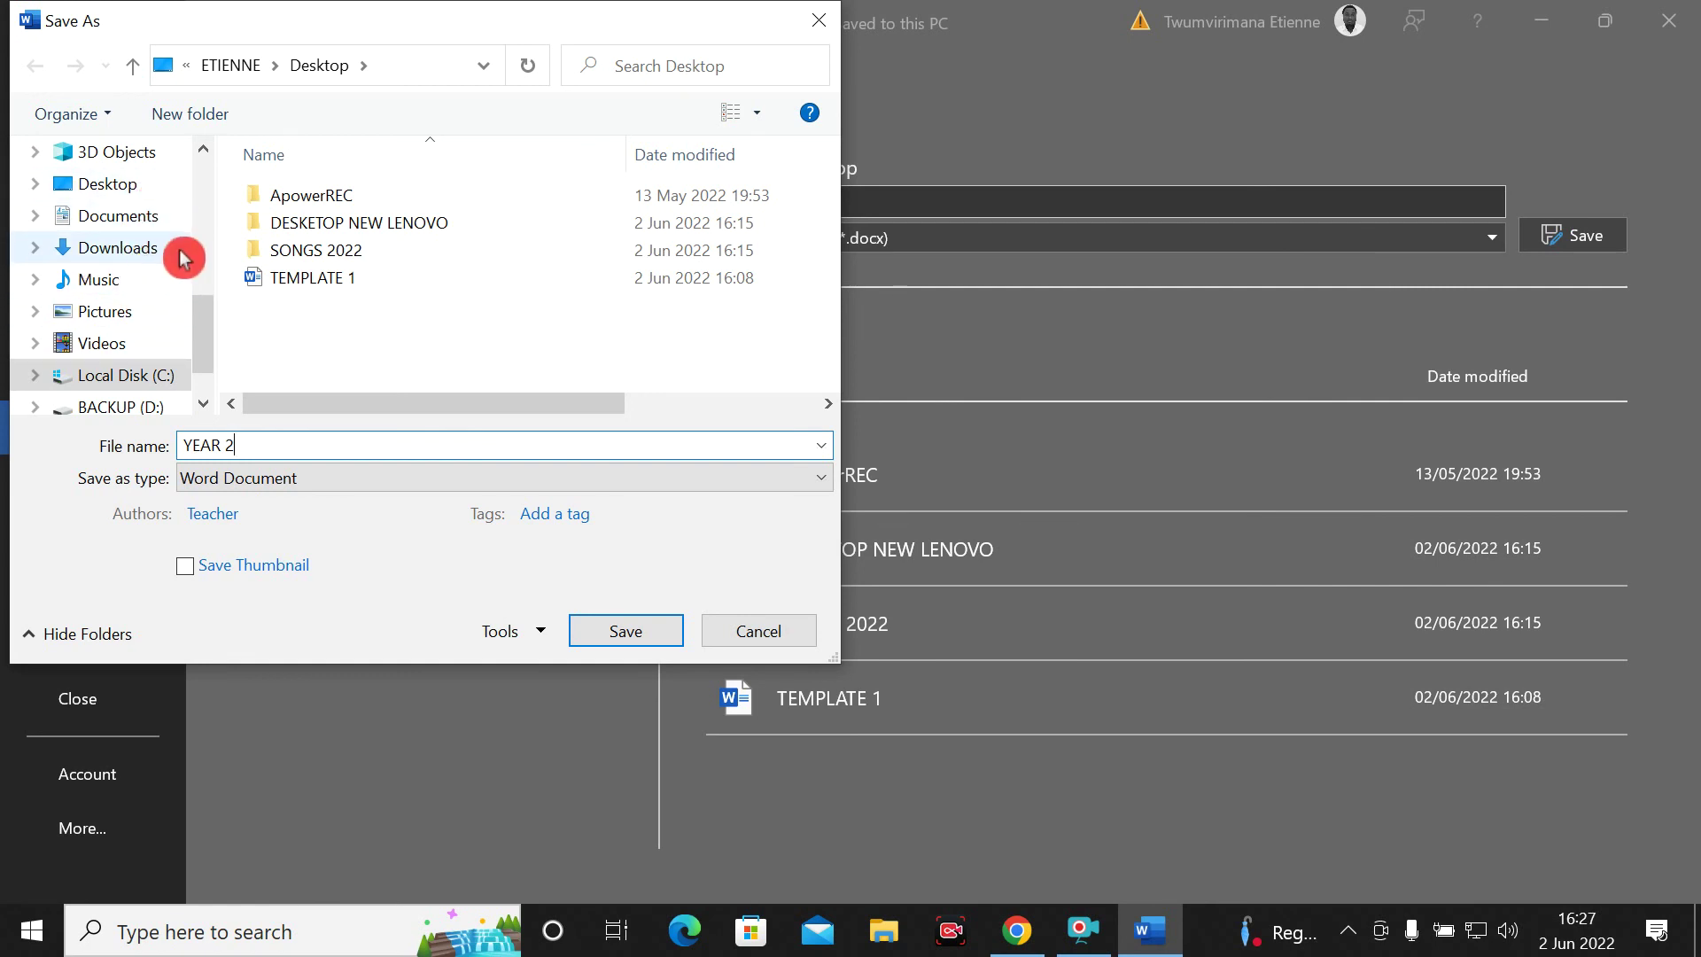
{"action": "left_click", "coordinate": [146, 257]}
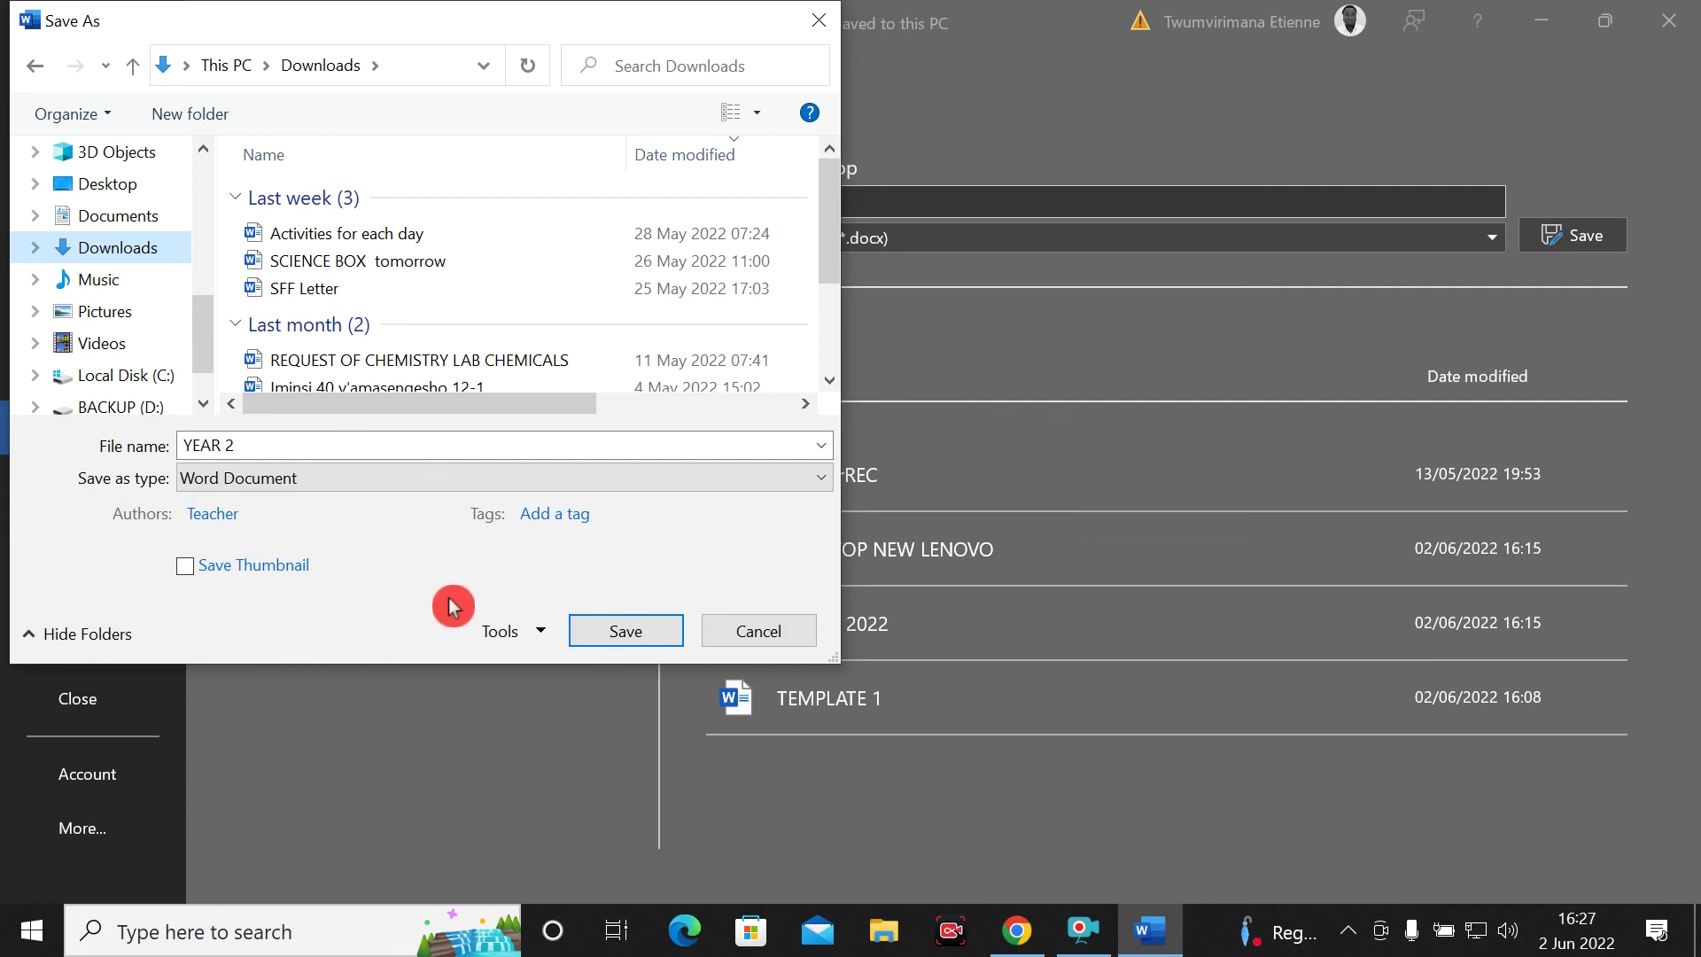
{"action": "left_click", "coordinate": [540, 632]}
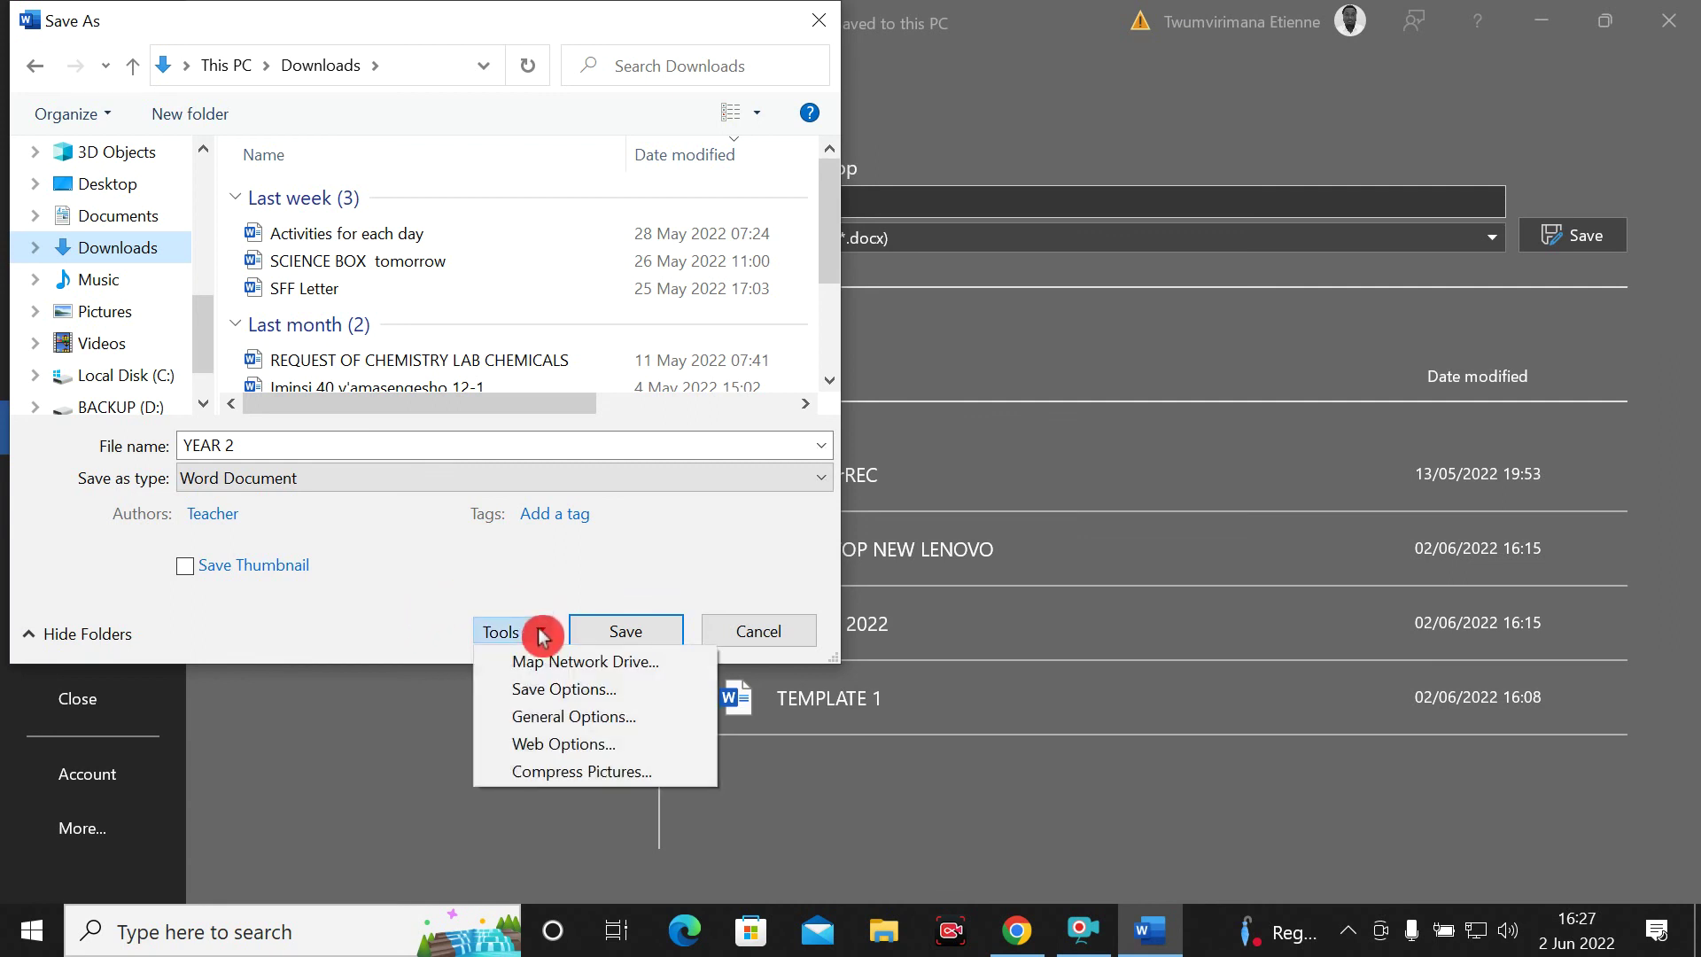
Add a password to open the exam document, confirm it, and save it as YEAR 2 in Downloads
{"action": "left_click", "coordinate": [600, 721]}
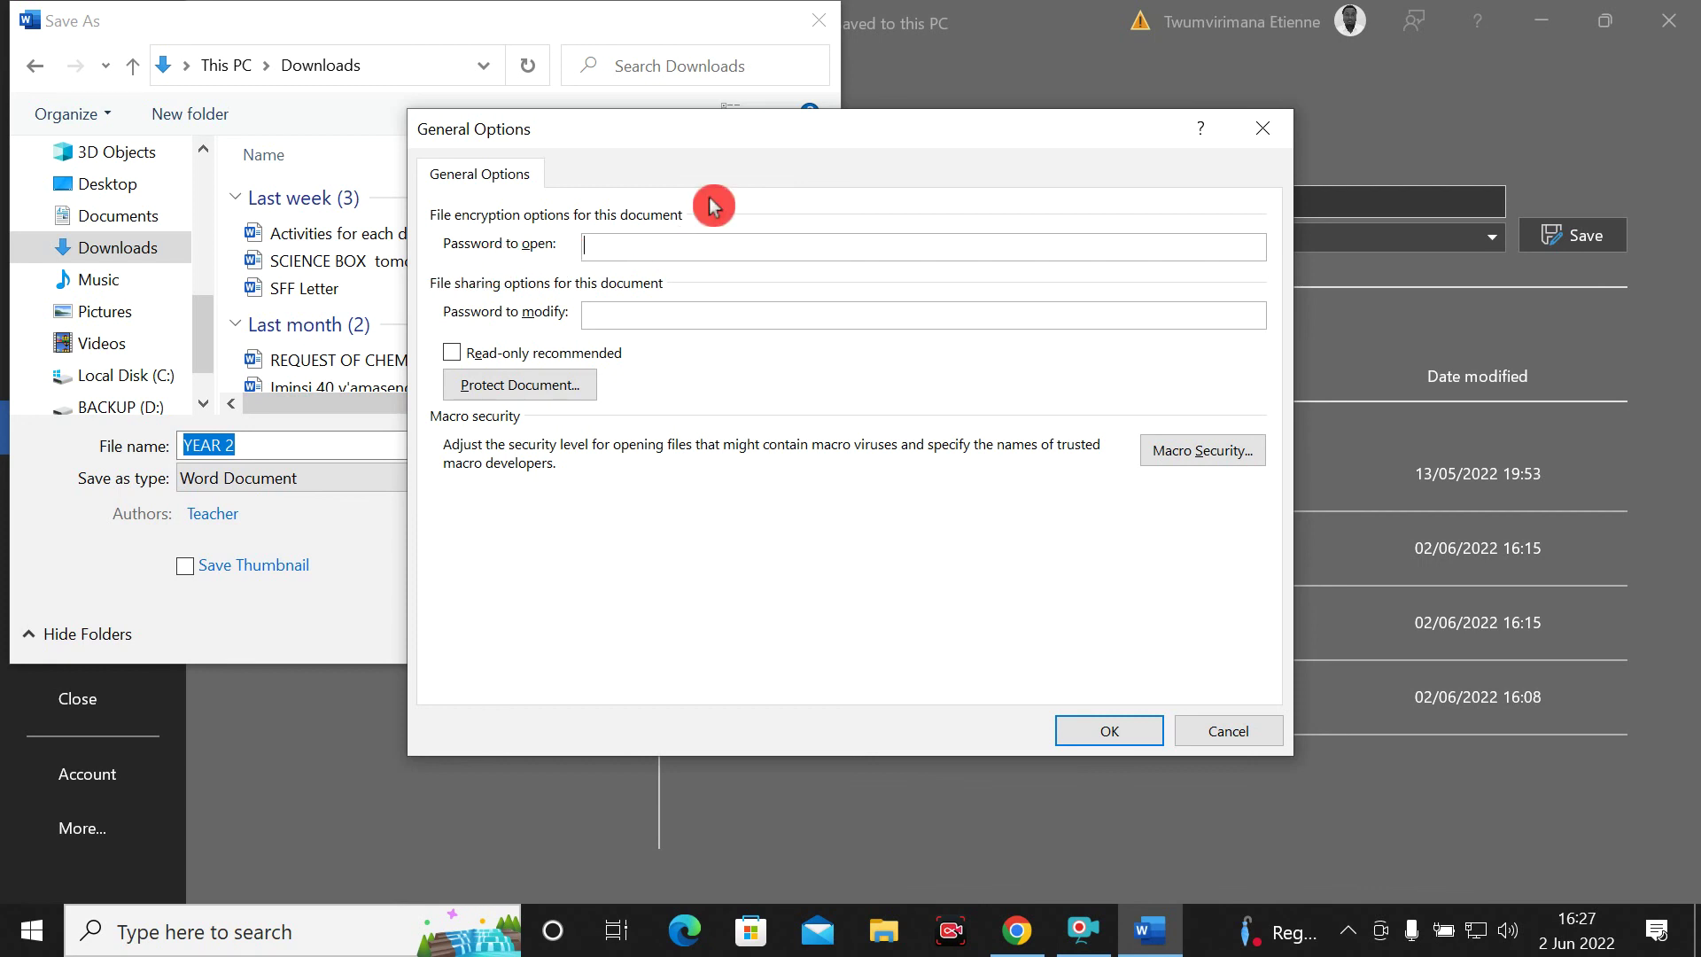
{"action": "type", "text": "12"}
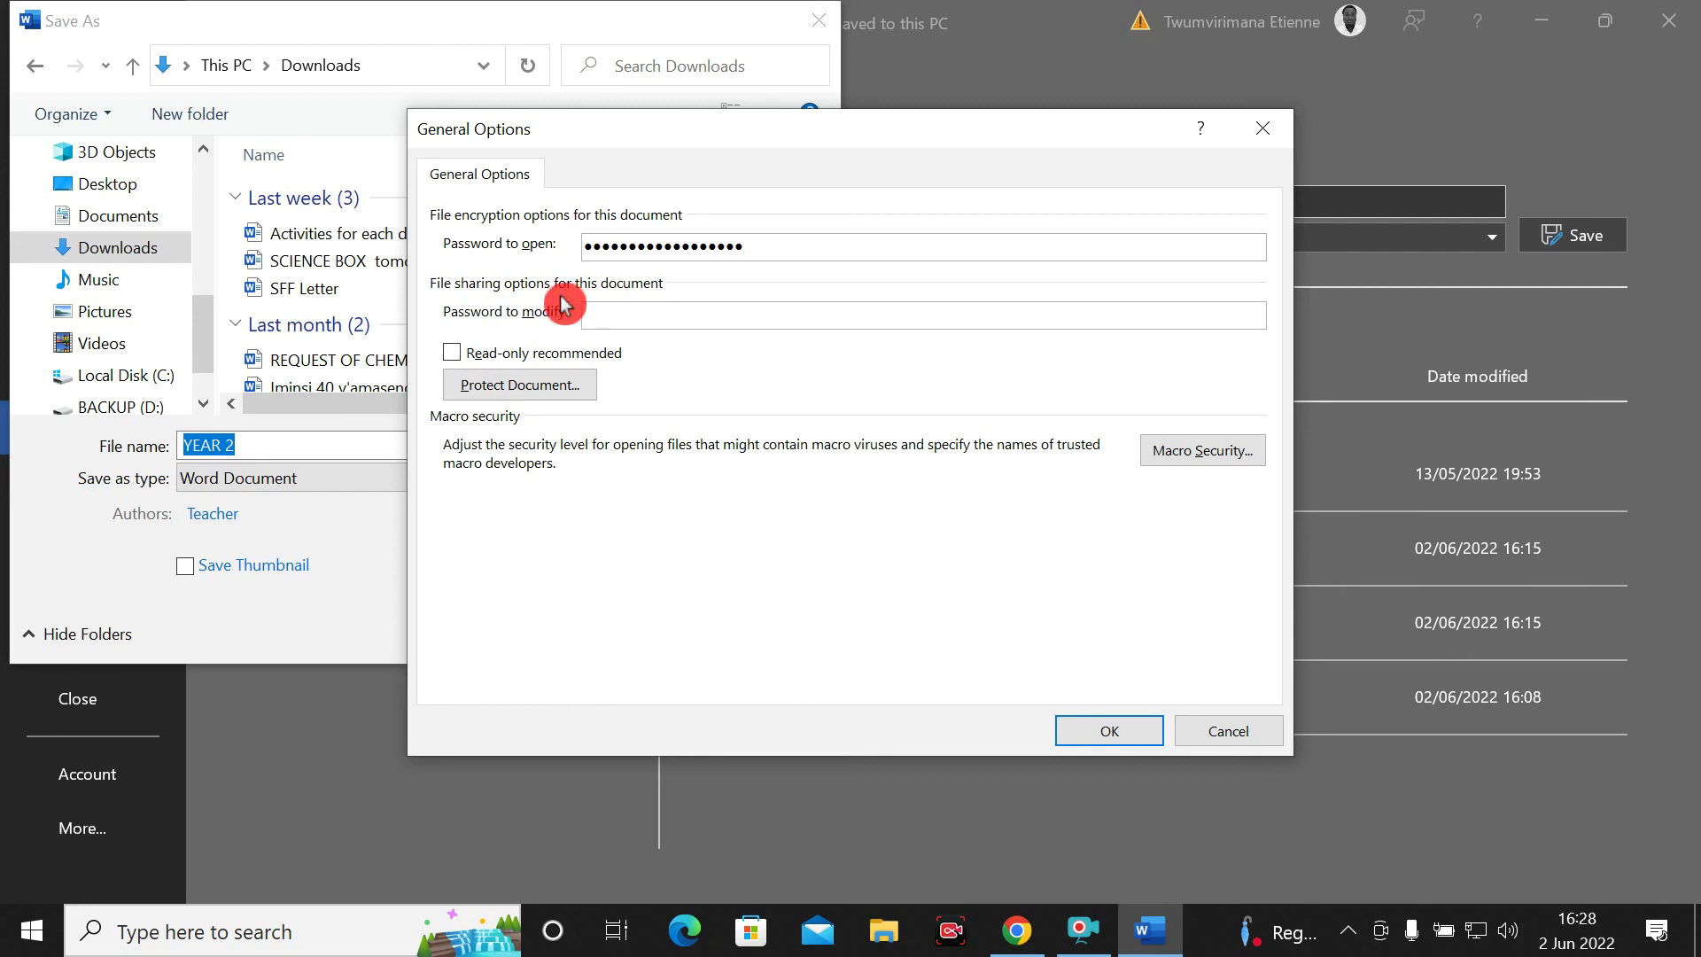
{"action": "left_click", "coordinate": [1078, 735]}
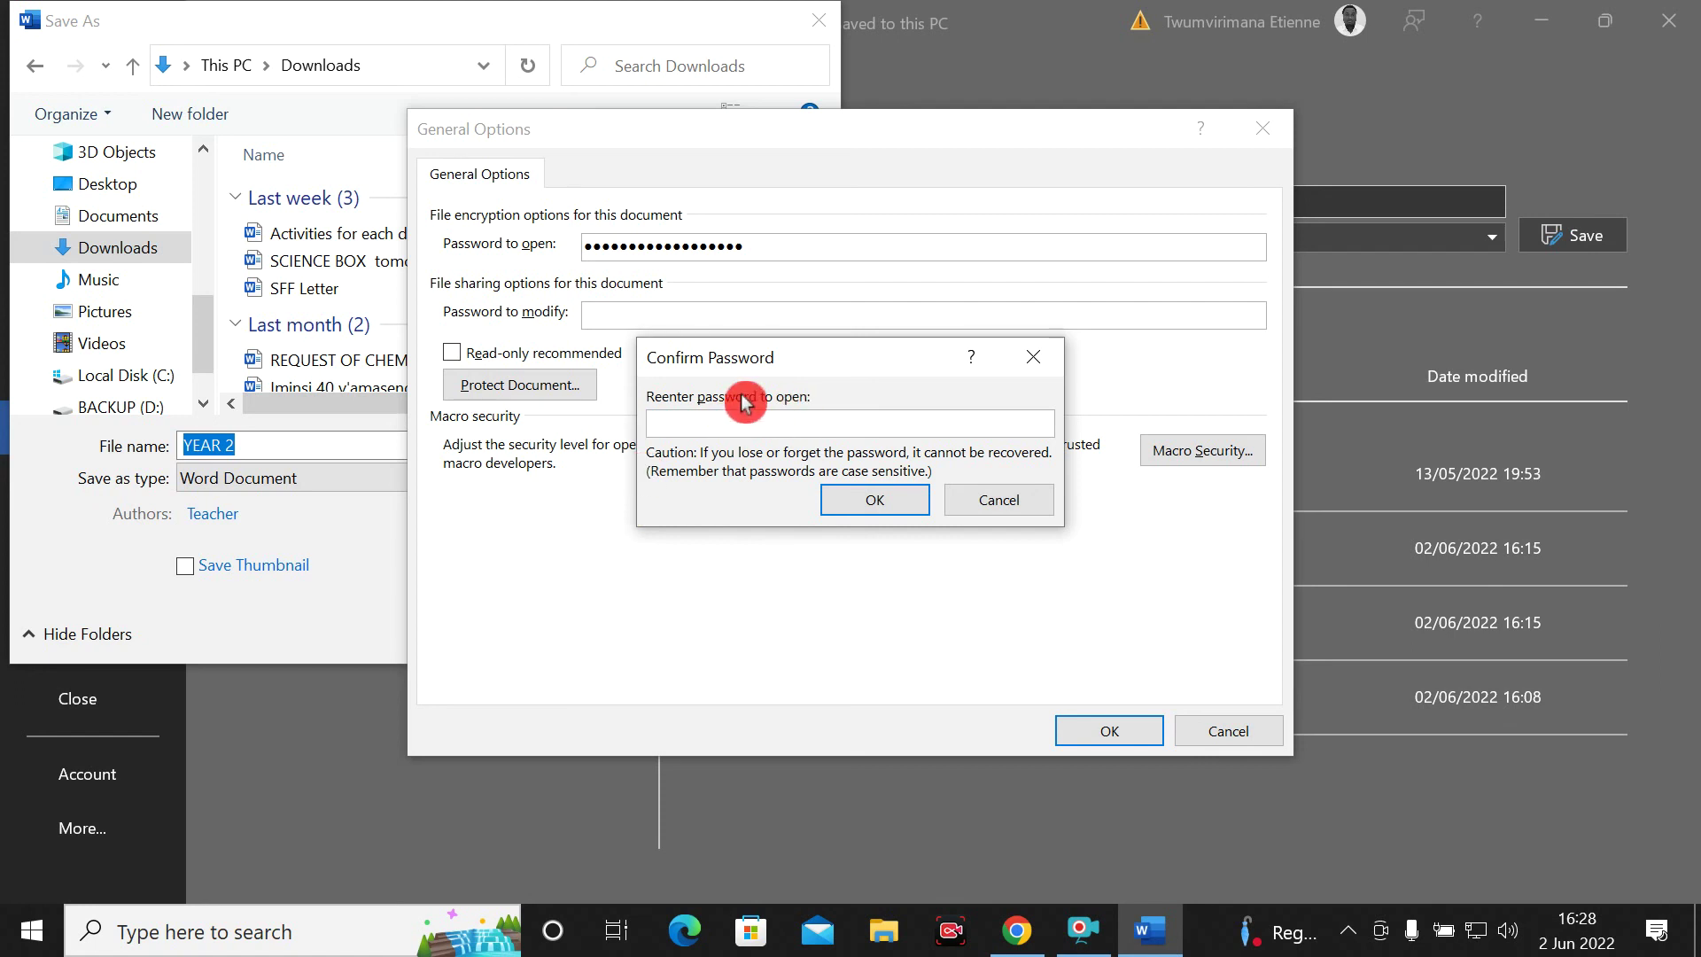
{"action": "left_click", "coordinate": [1067, 423]}
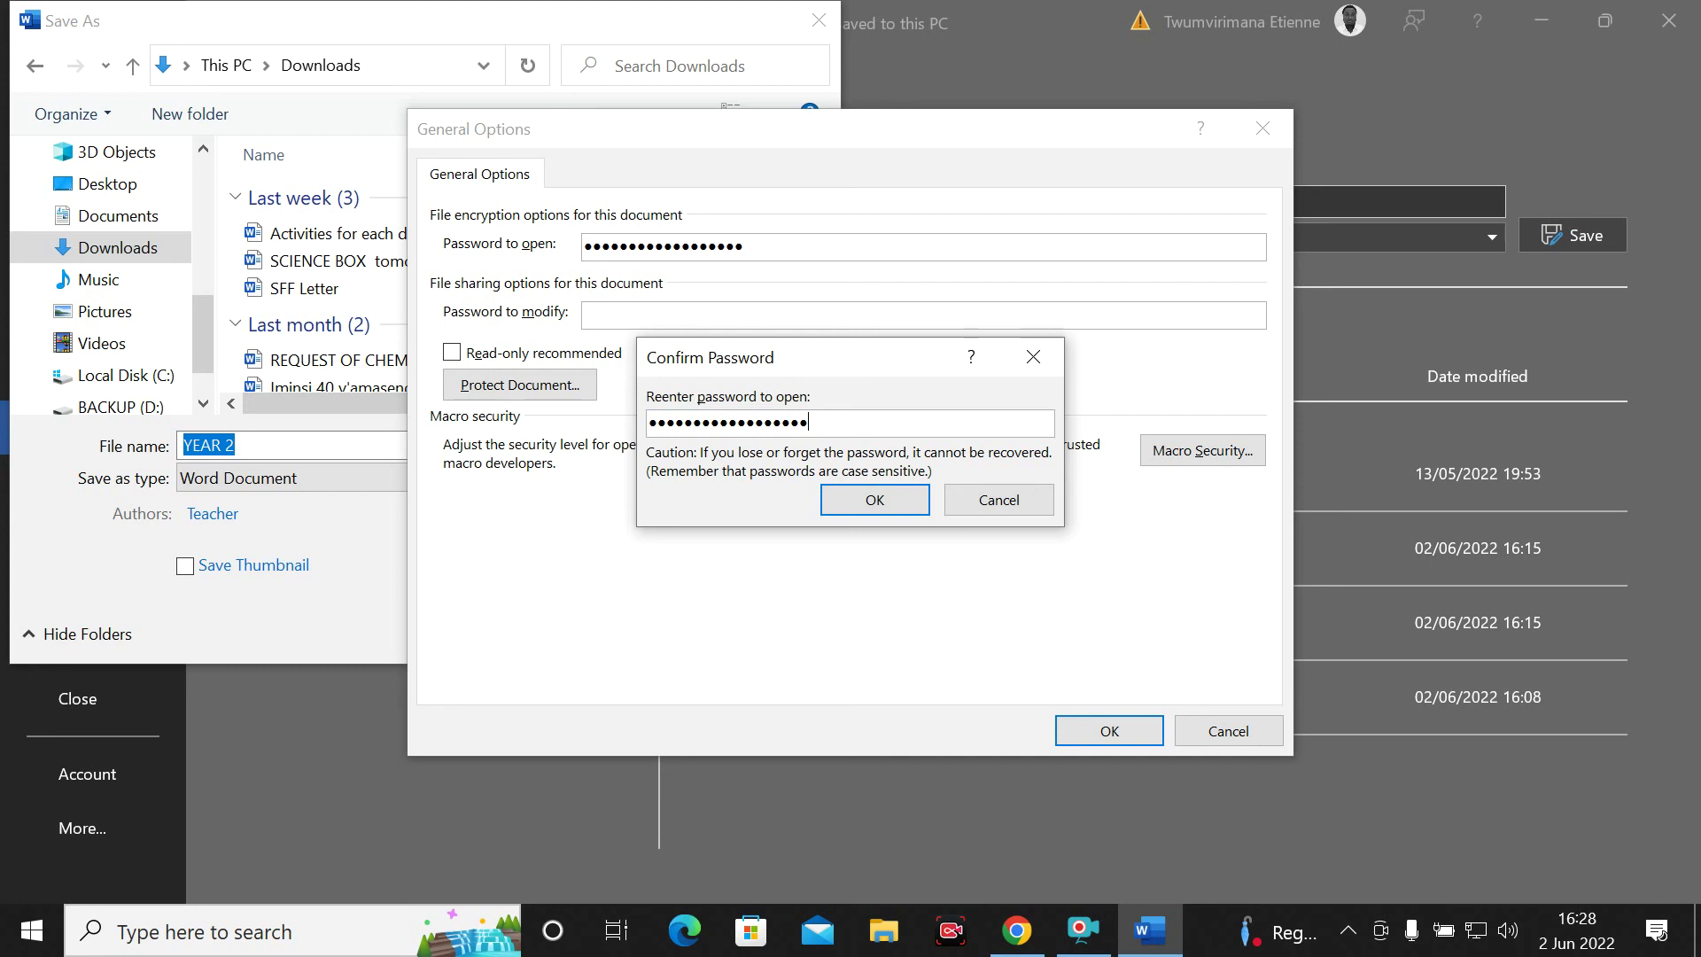
{"action": "left_click", "coordinate": [866, 505]}
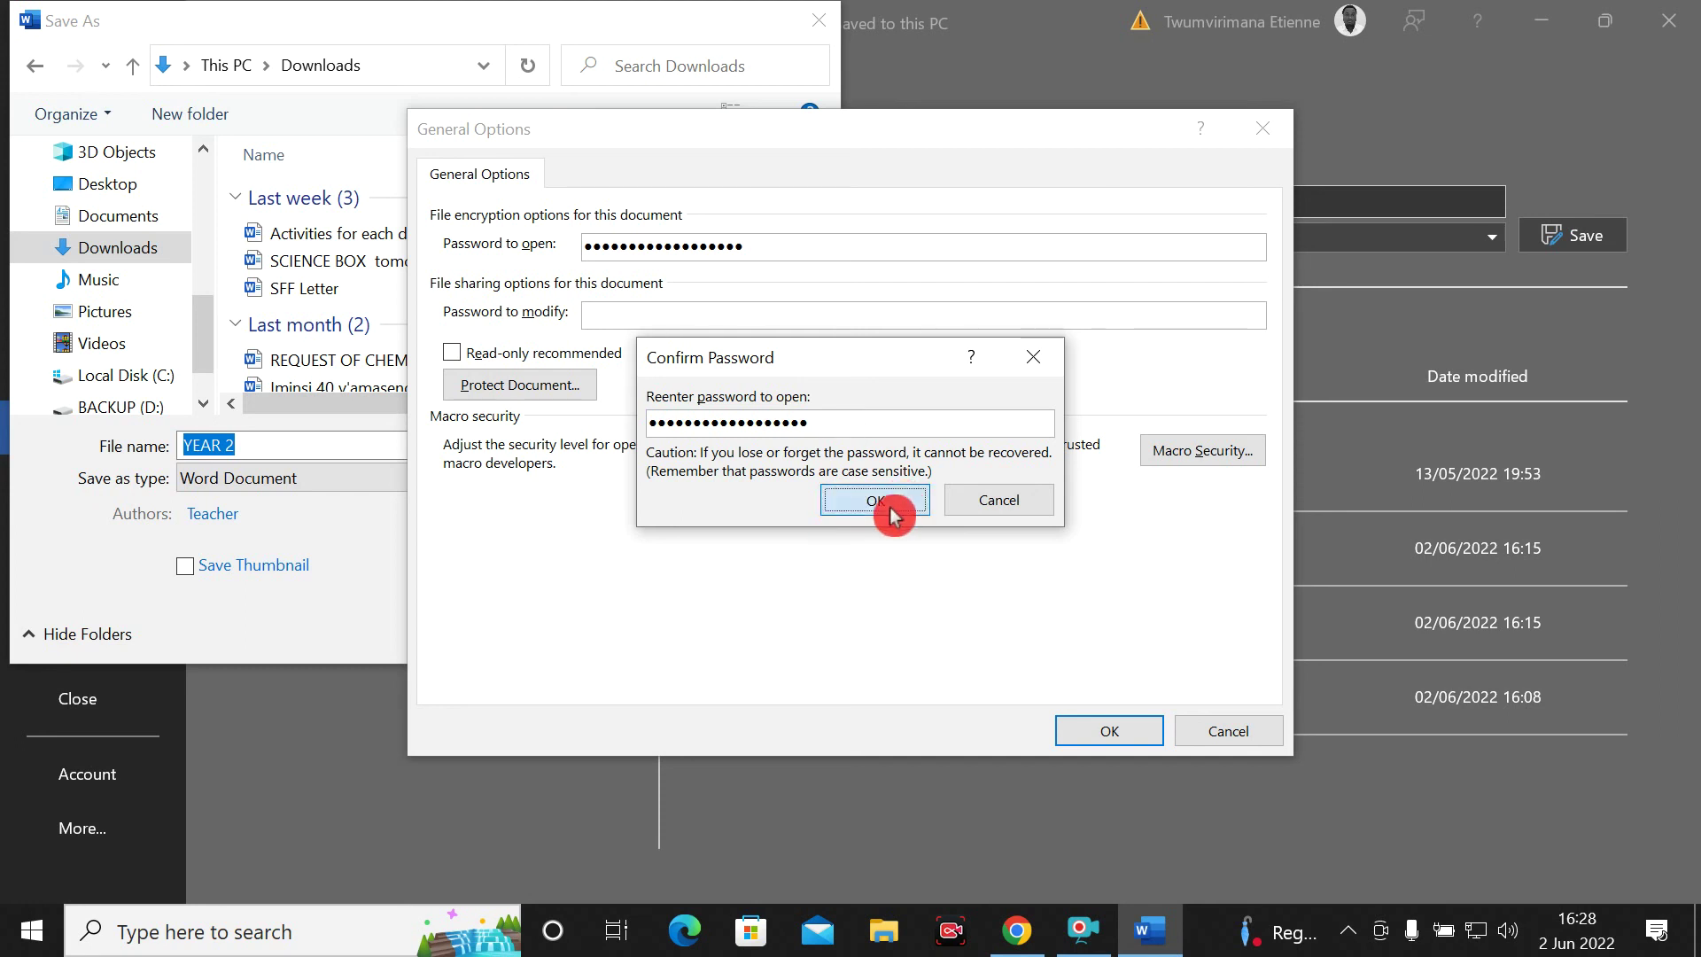
{"action": "left_click", "coordinate": [606, 636]}
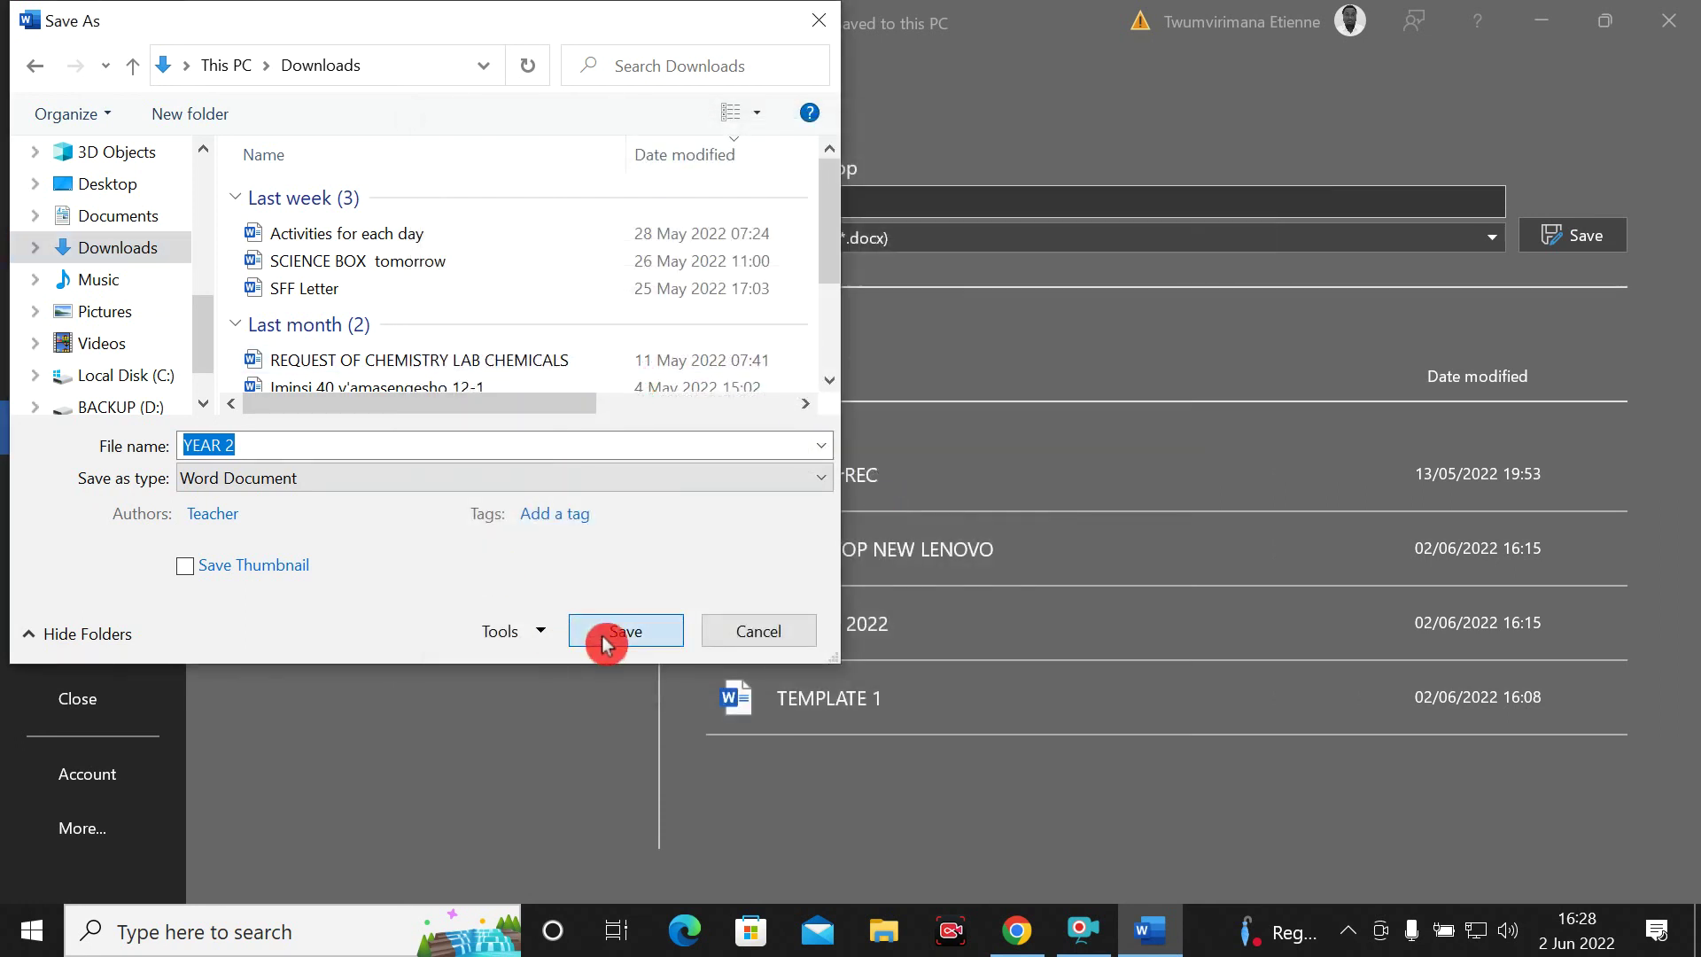
{"action": "left_click", "coordinate": [890, 940]}
Close Word and show the Downloads folder in File Explorer
{"action": "left_click", "coordinate": [1668, 32]}
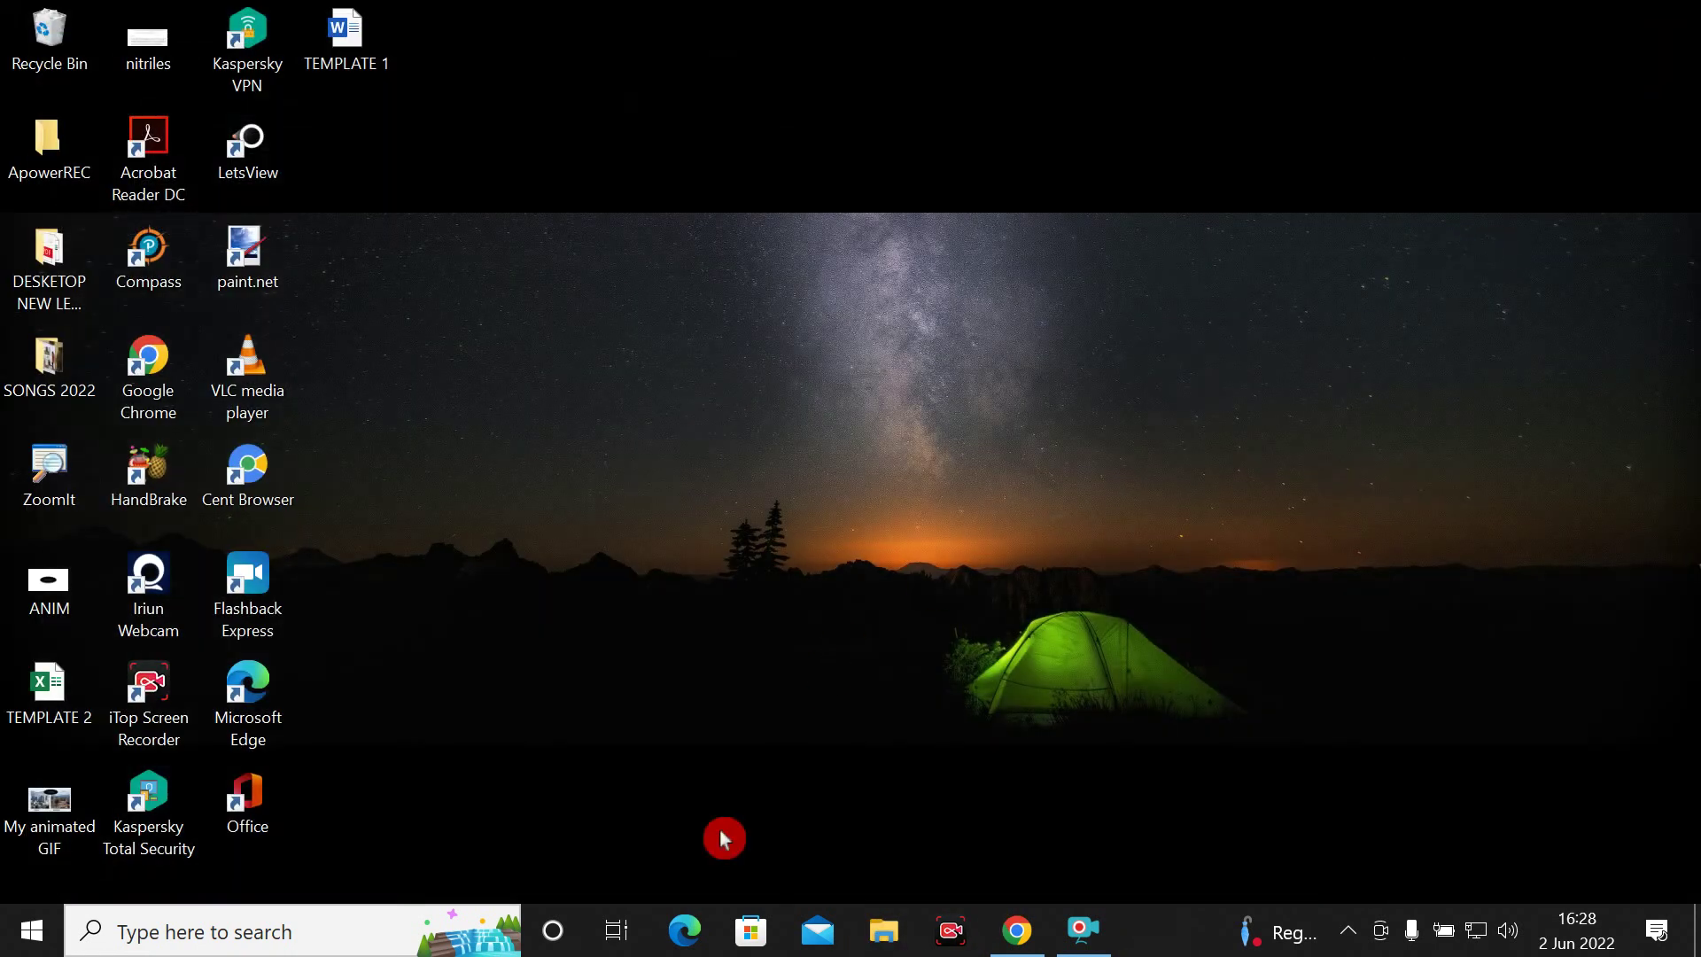
{"action": "left_click", "coordinate": [877, 939]}
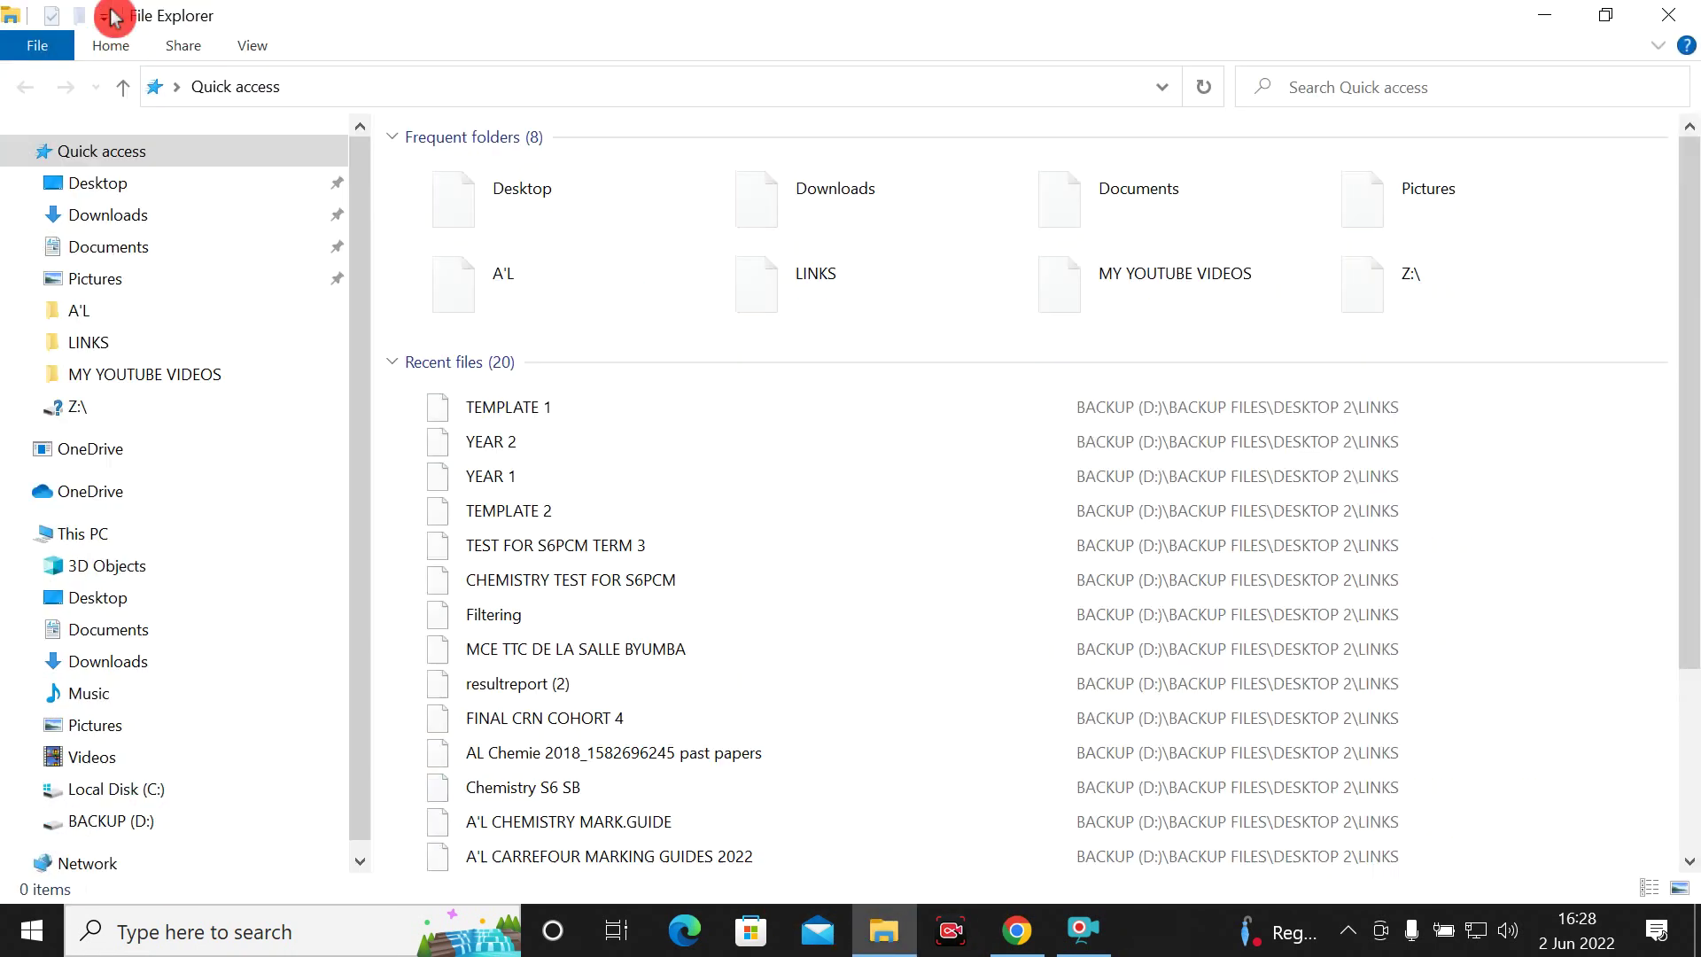
{"action": "left_click", "coordinate": [160, 232]}
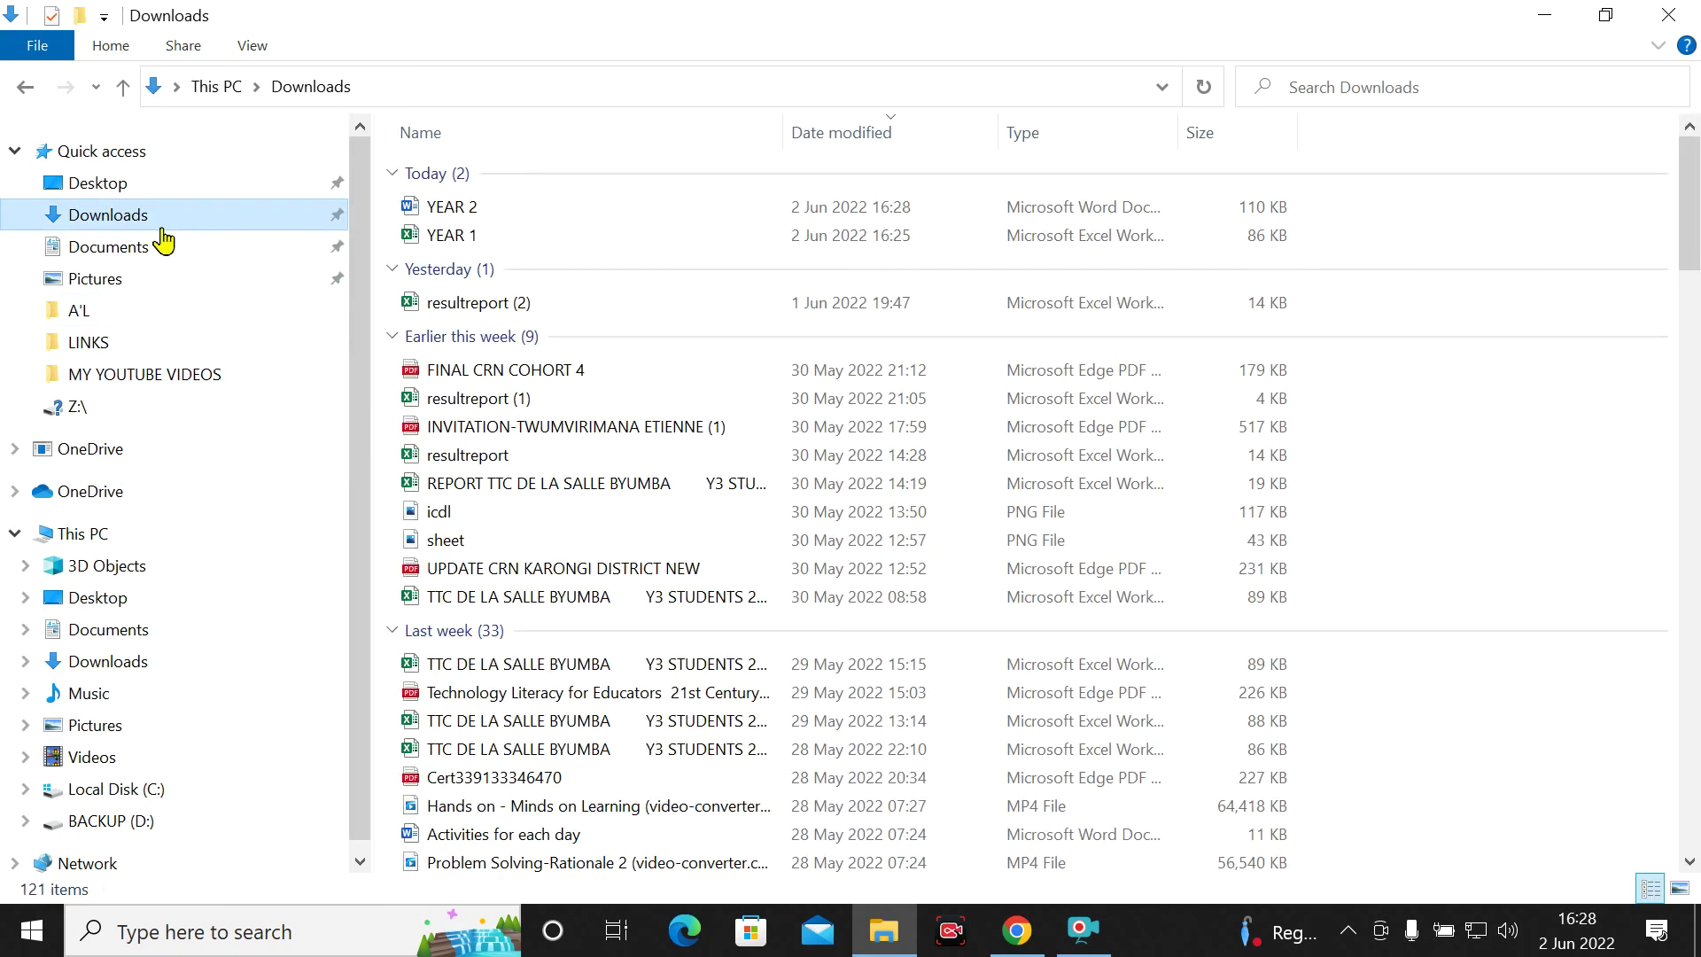
Select the YEAR 2 document in Downloads and open it
{"action": "left_click", "coordinate": [213, 207]}
{"action": "left_click", "coordinate": [289, 212]}
{"action": "left_click", "coordinate": [257, 213]}
{"action": "left_click", "coordinate": [421, 206]}
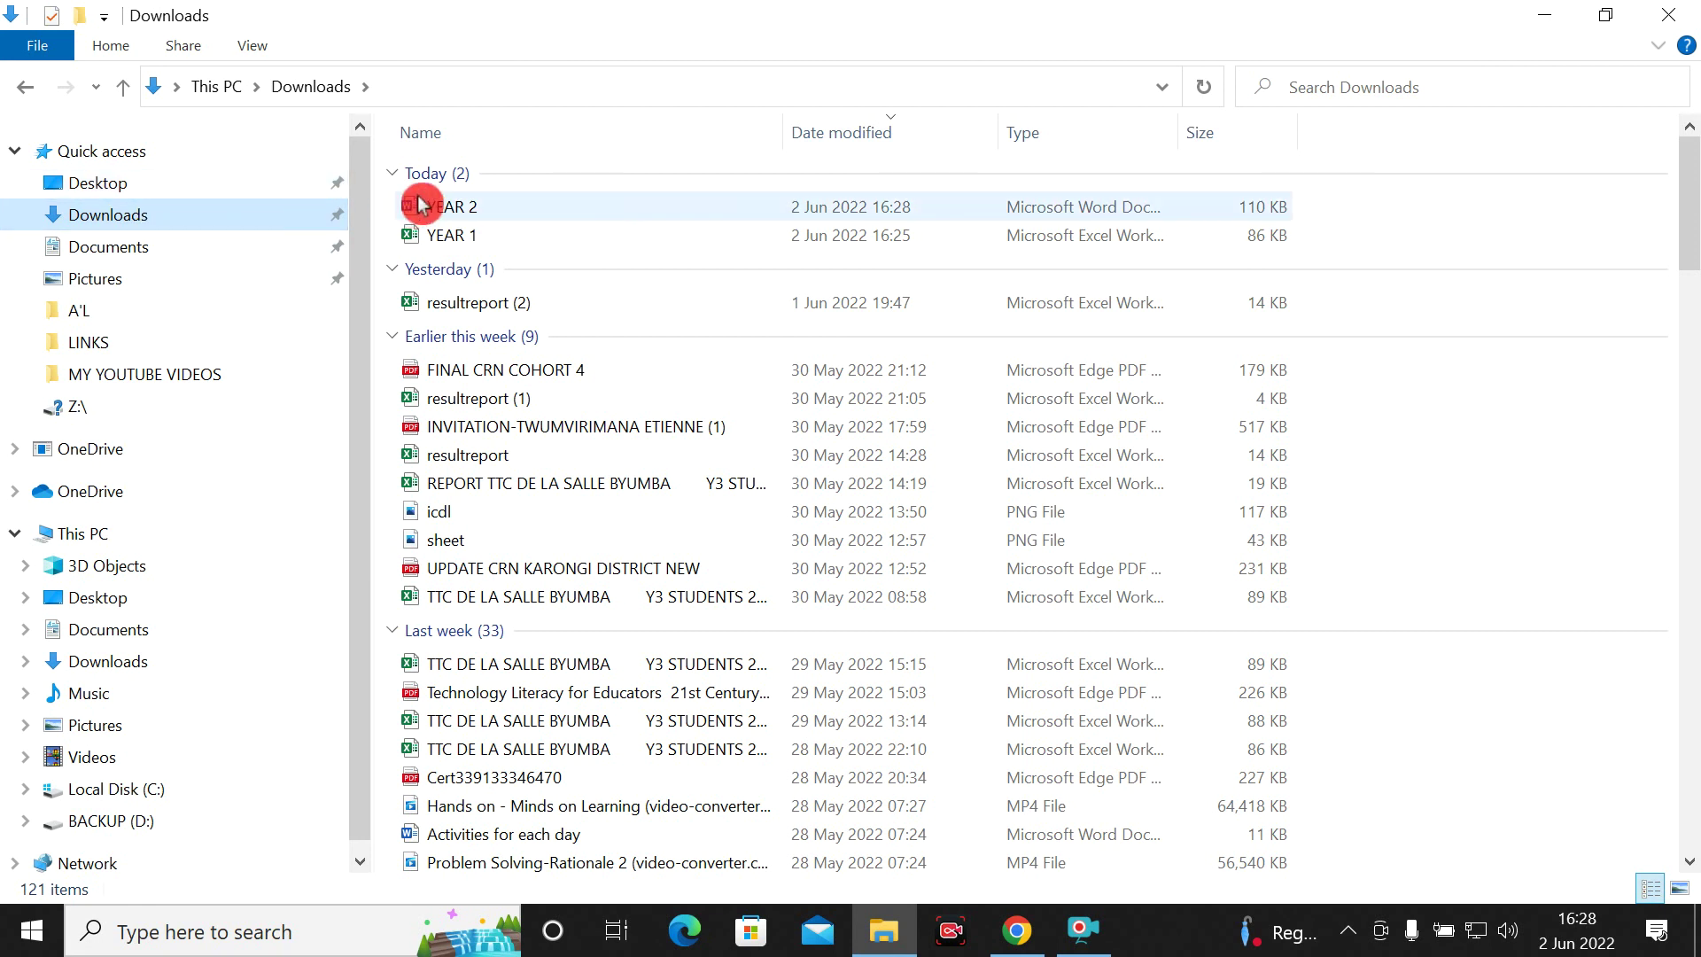
{"action": "double_click", "coordinate": [464, 210]}
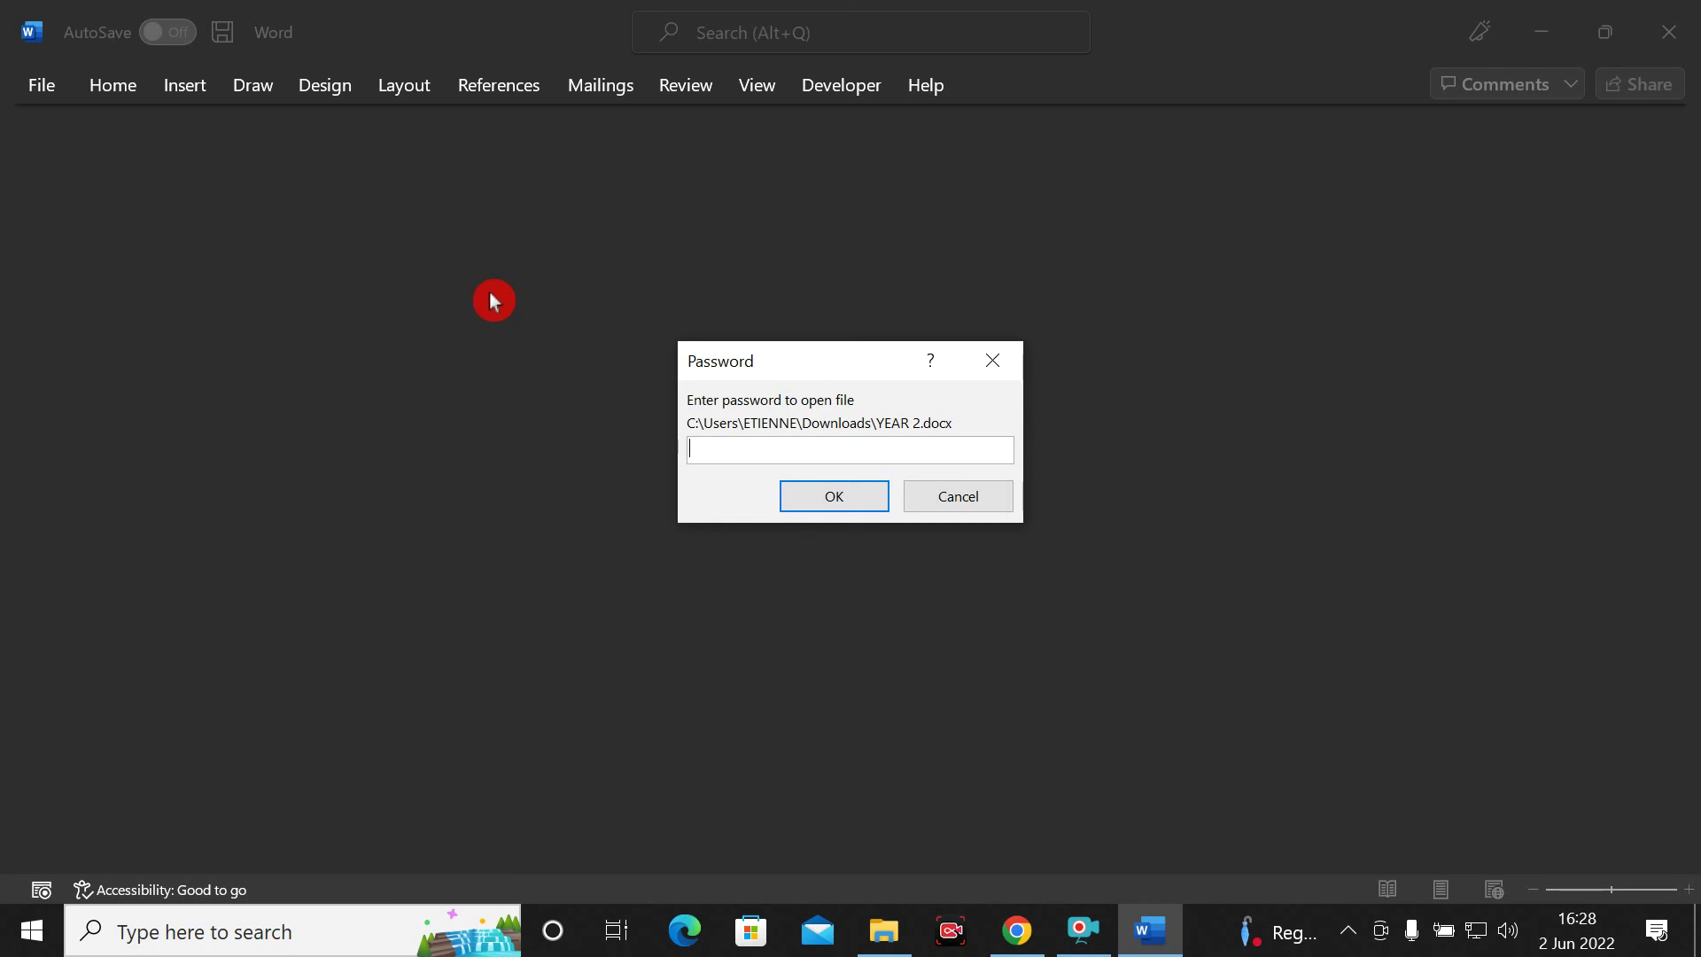
Enter the document's password to unlock YEAR 2
{"action": "type", "text": "a"}
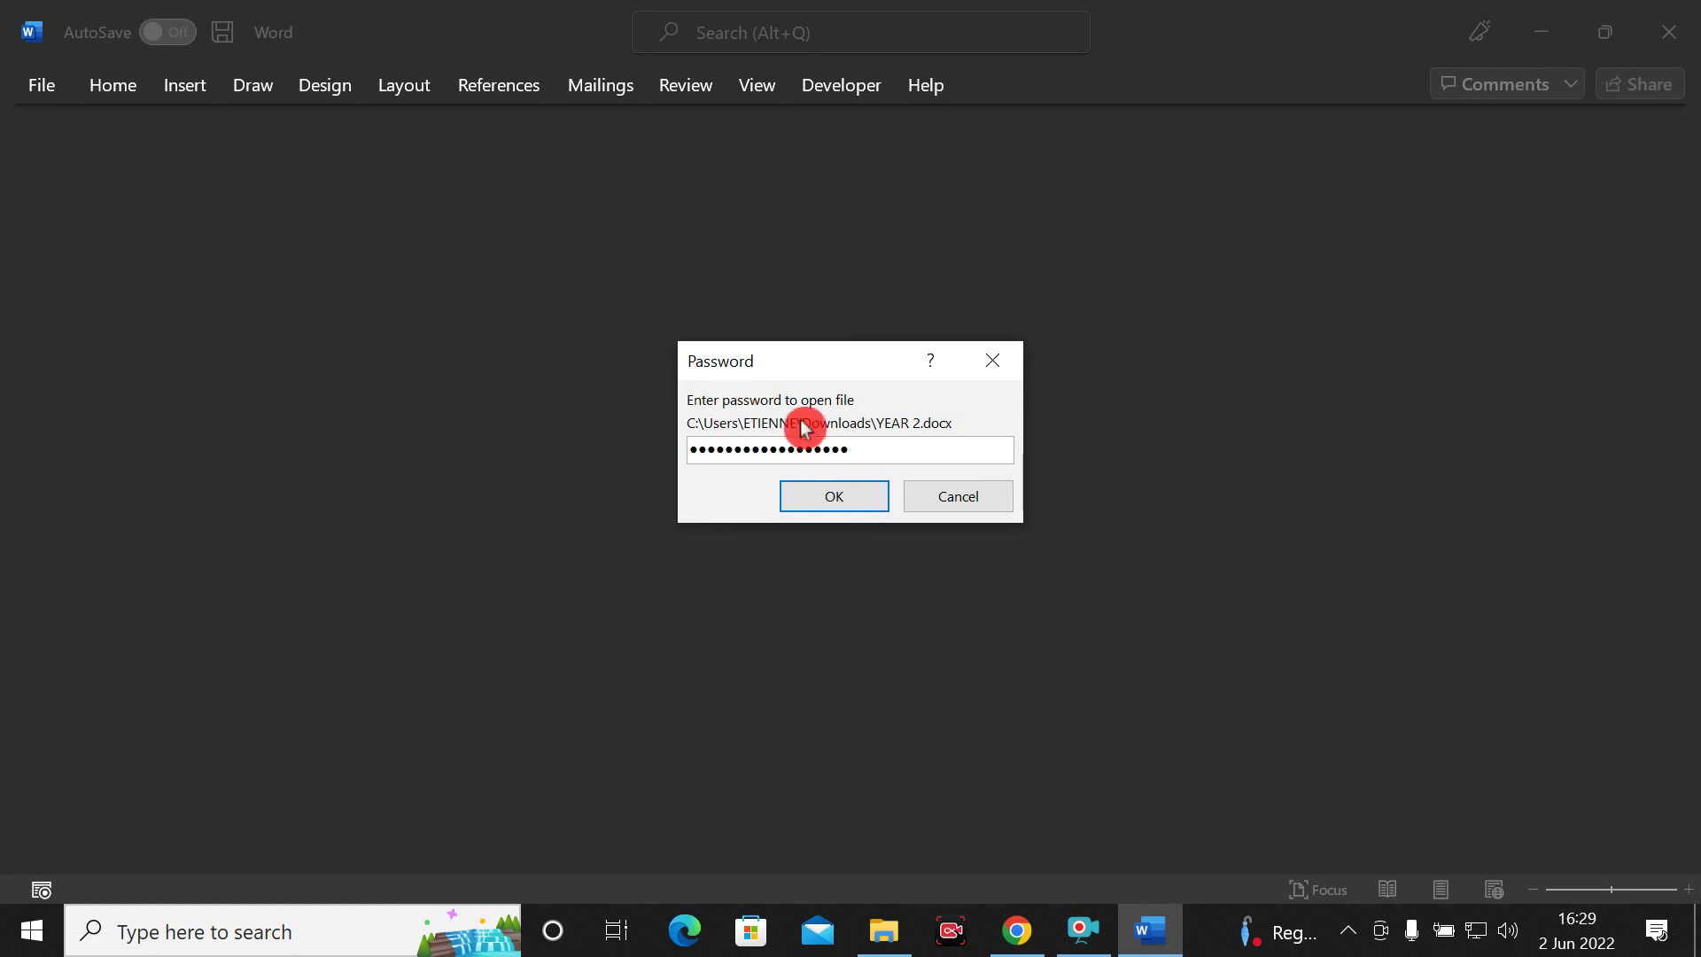
{"action": "left_click", "coordinate": [846, 487]}
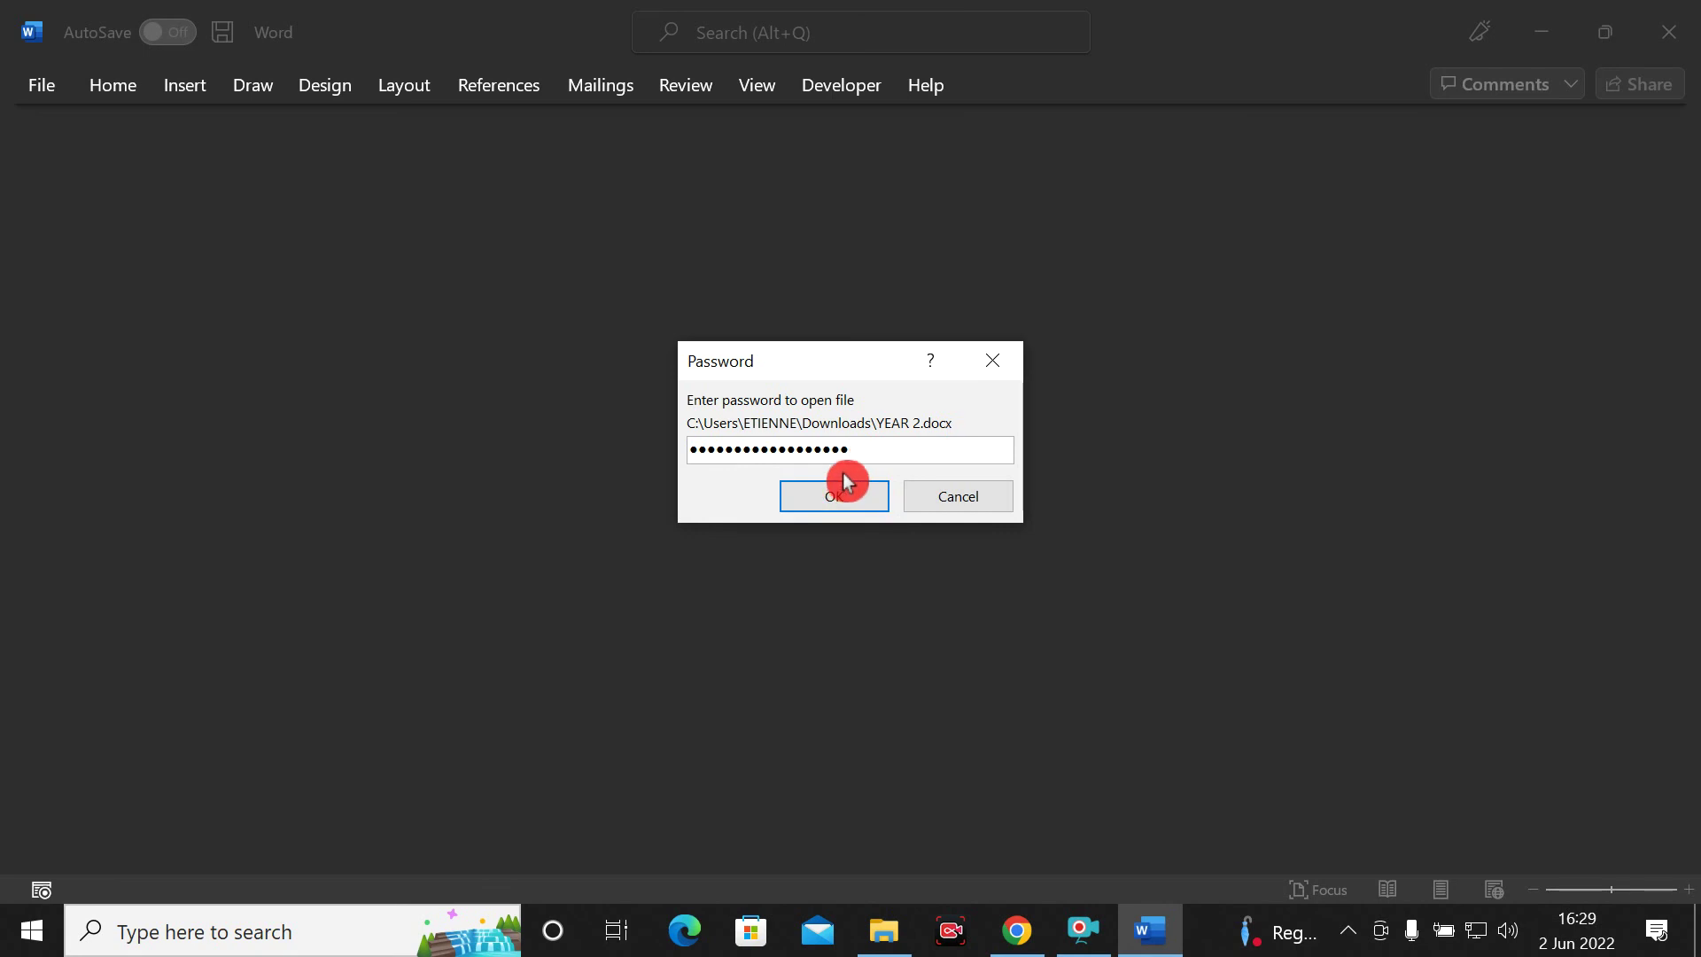
{"action": "left_click", "coordinate": [830, 493]}
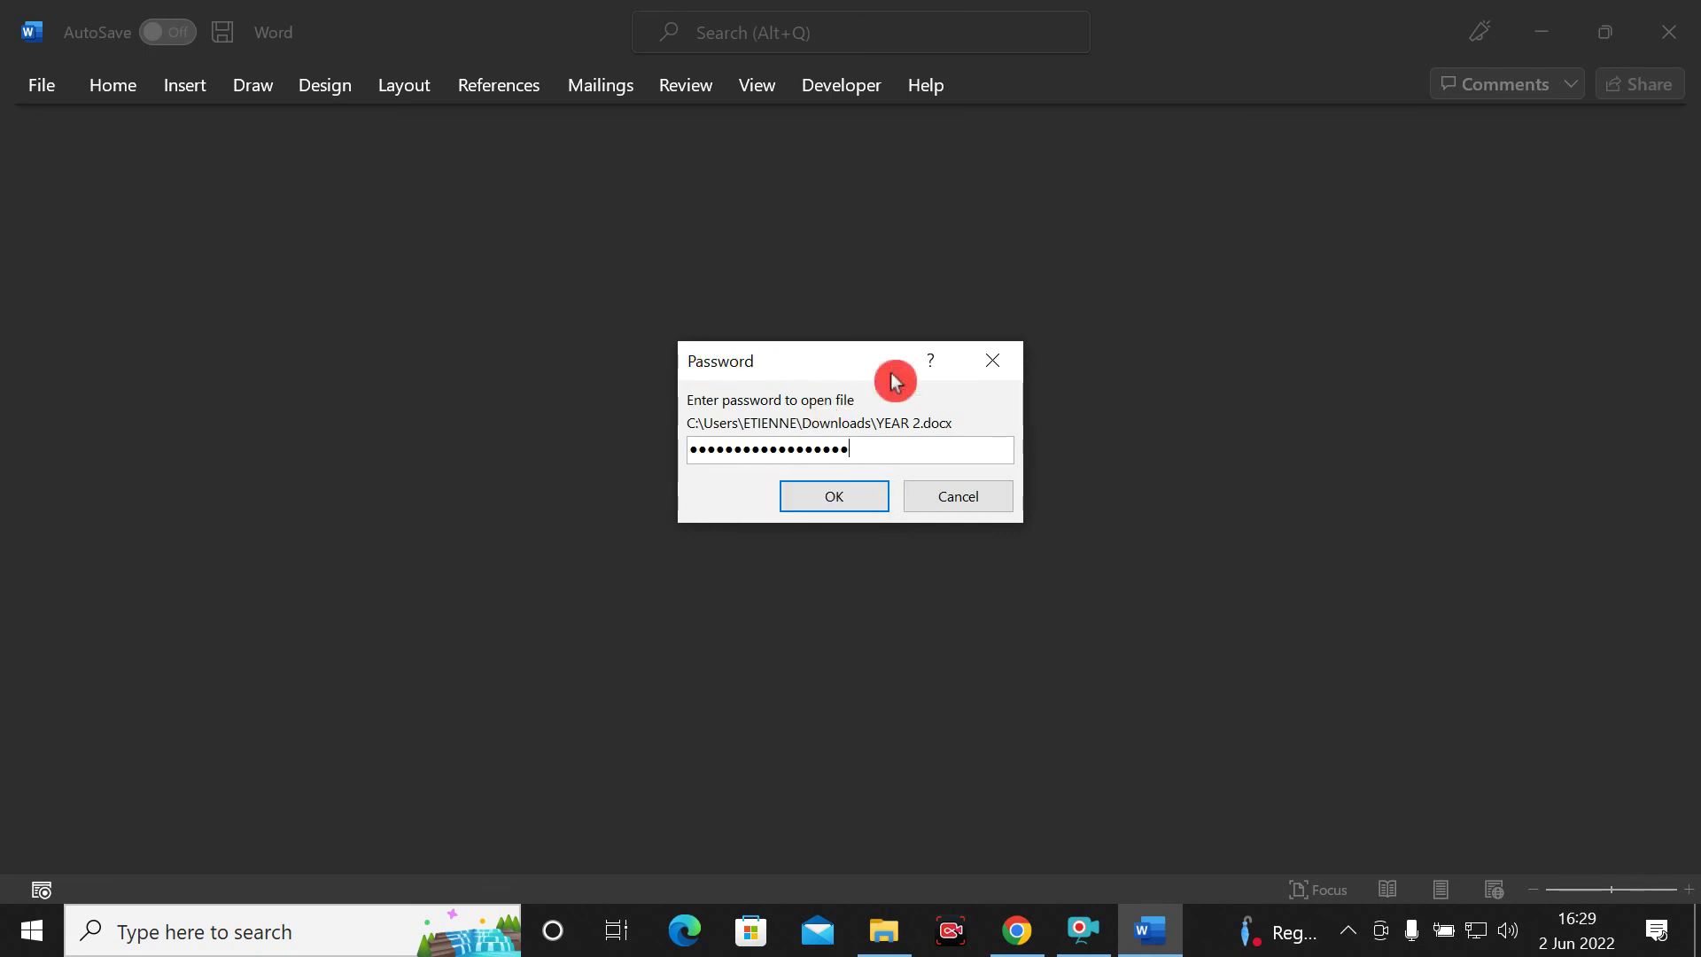
{"action": "left_click", "coordinate": [828, 496]}
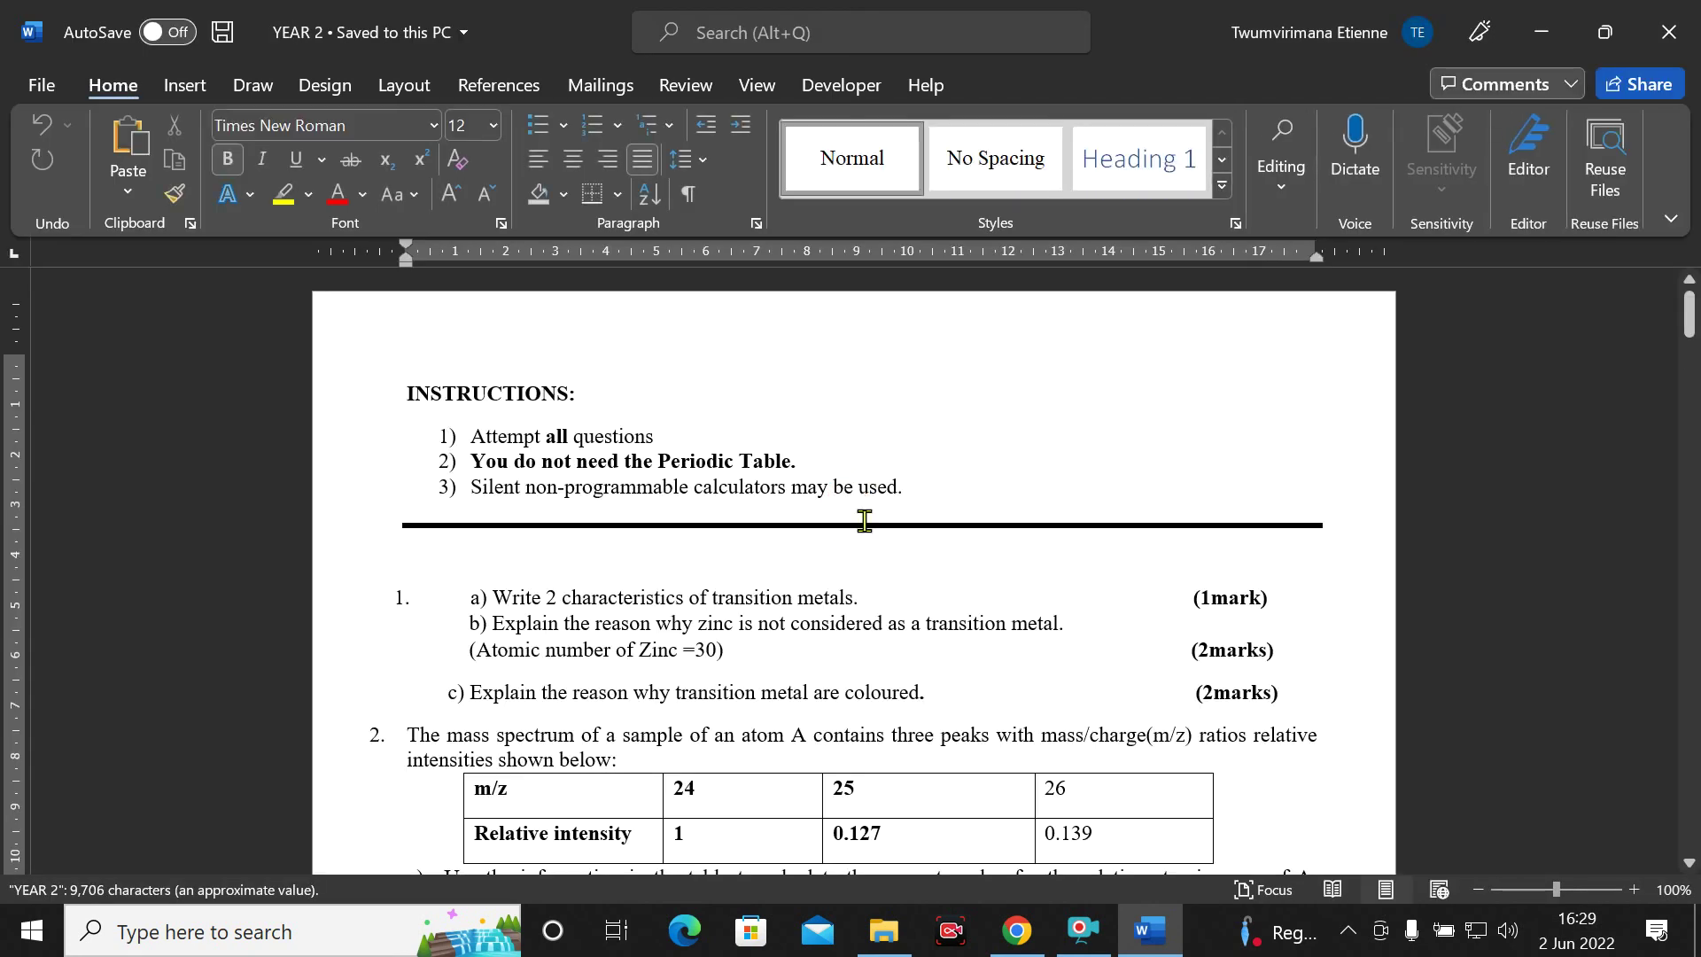
Scroll through YEAR 2's exam questions to check them, then close the document
{"action": "scroll", "coordinate": [707, 511], "scroll_direction": "down", "scroll_amount": 10}
{"action": "scroll", "coordinate": [706, 507], "scroll_direction": "up", "scroll_amount": 10}
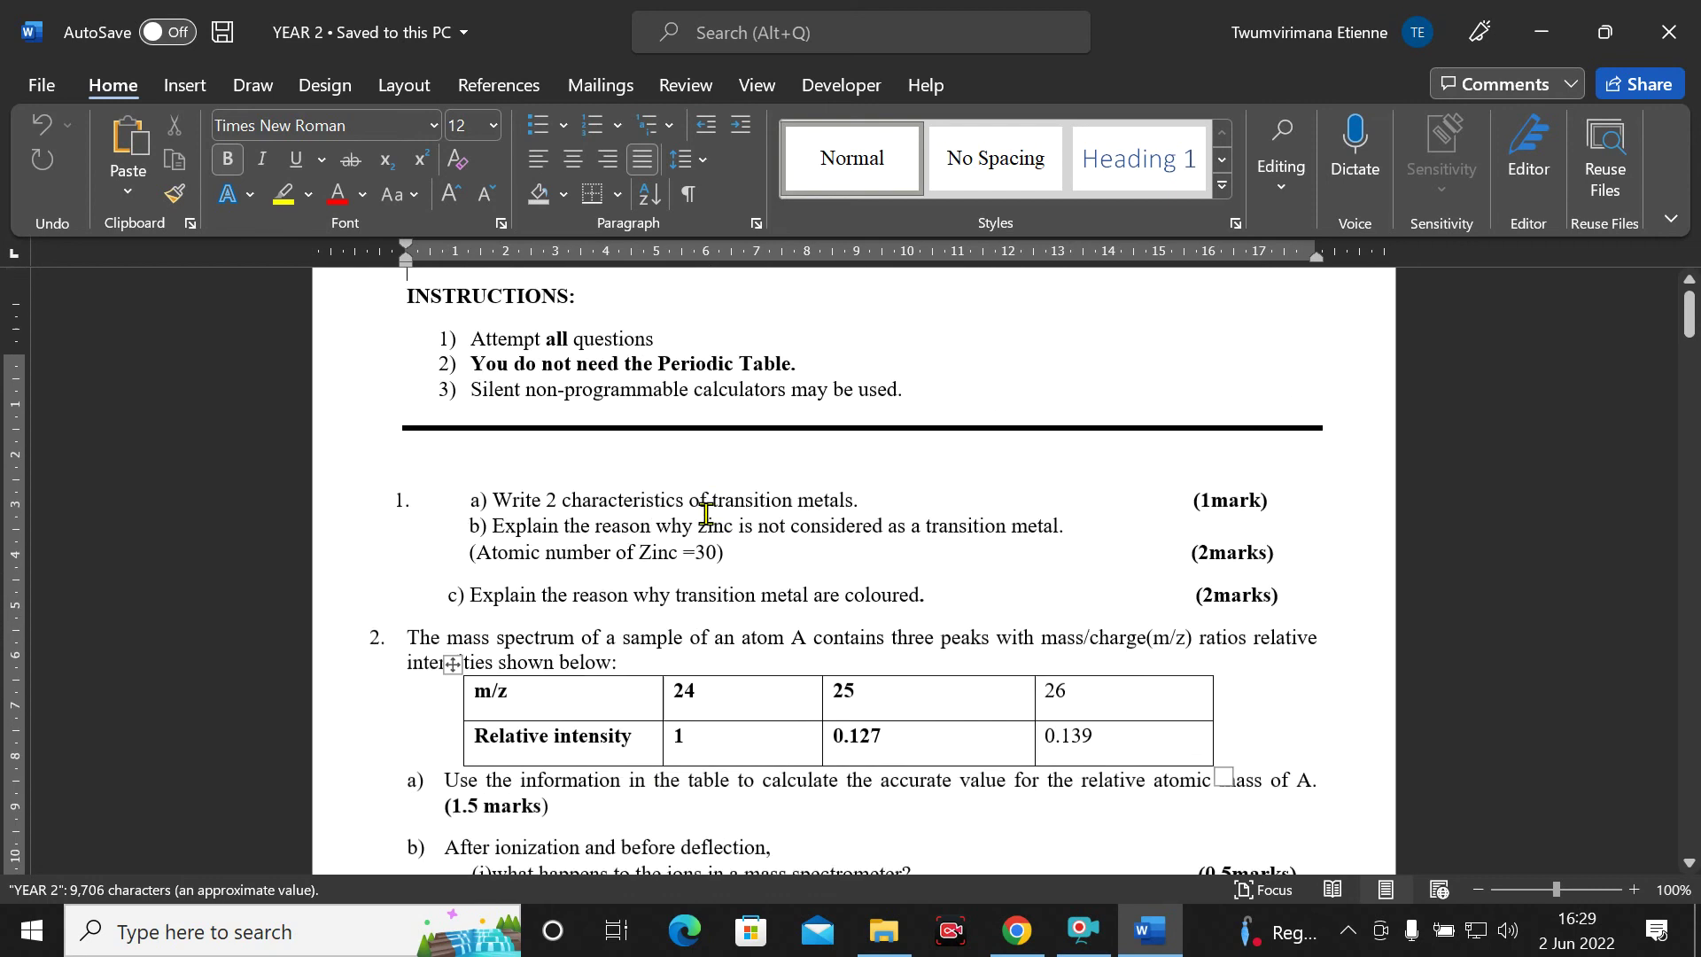
{"action": "scroll", "coordinate": [708, 505], "scroll_direction": "down", "scroll_amount": 10}
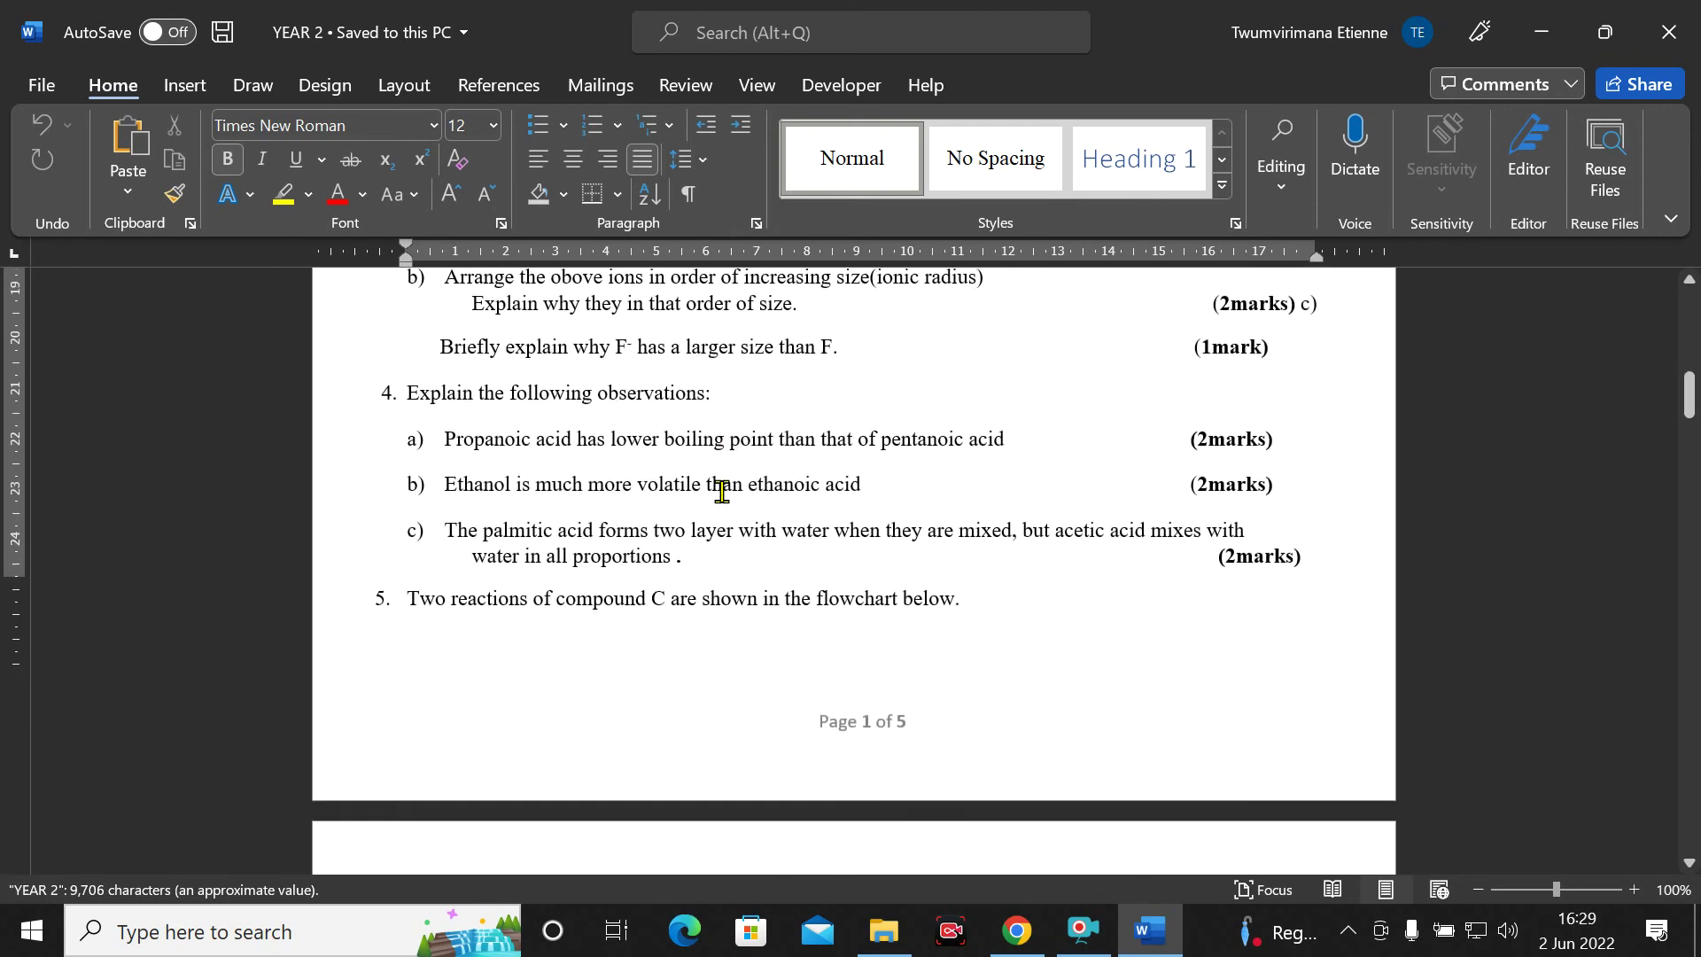
{"action": "scroll", "coordinate": [722, 491], "scroll_direction": "up", "scroll_amount": 10}
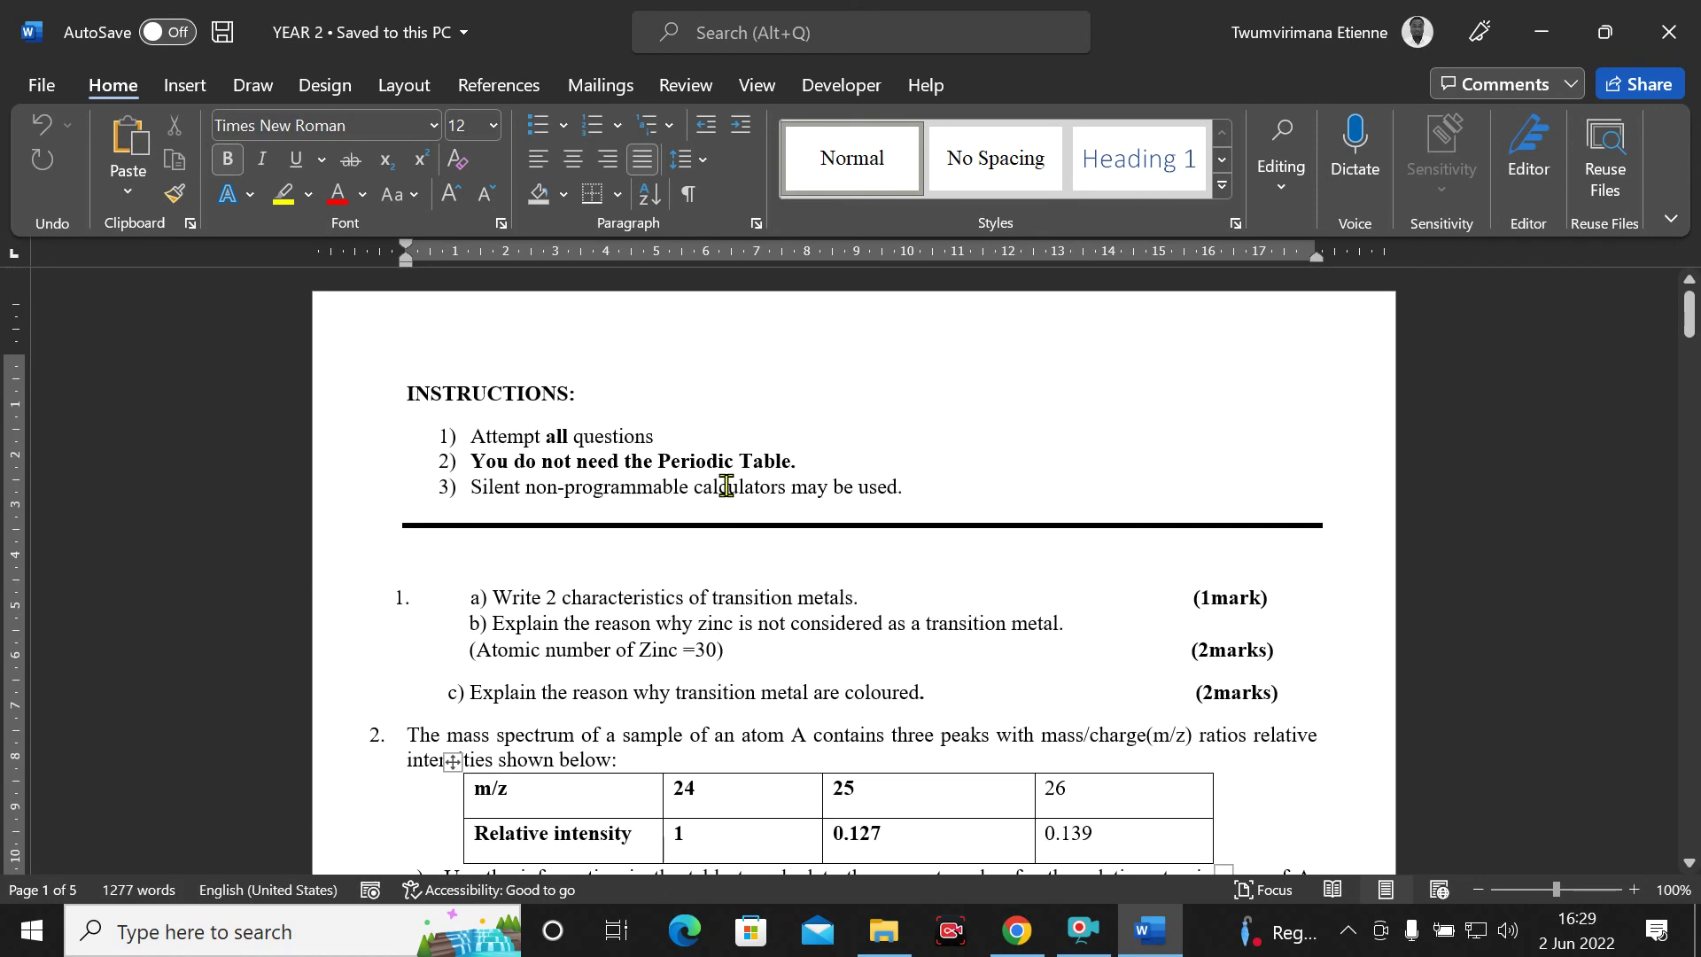
{"action": "left_click", "coordinate": [1696, 40]}
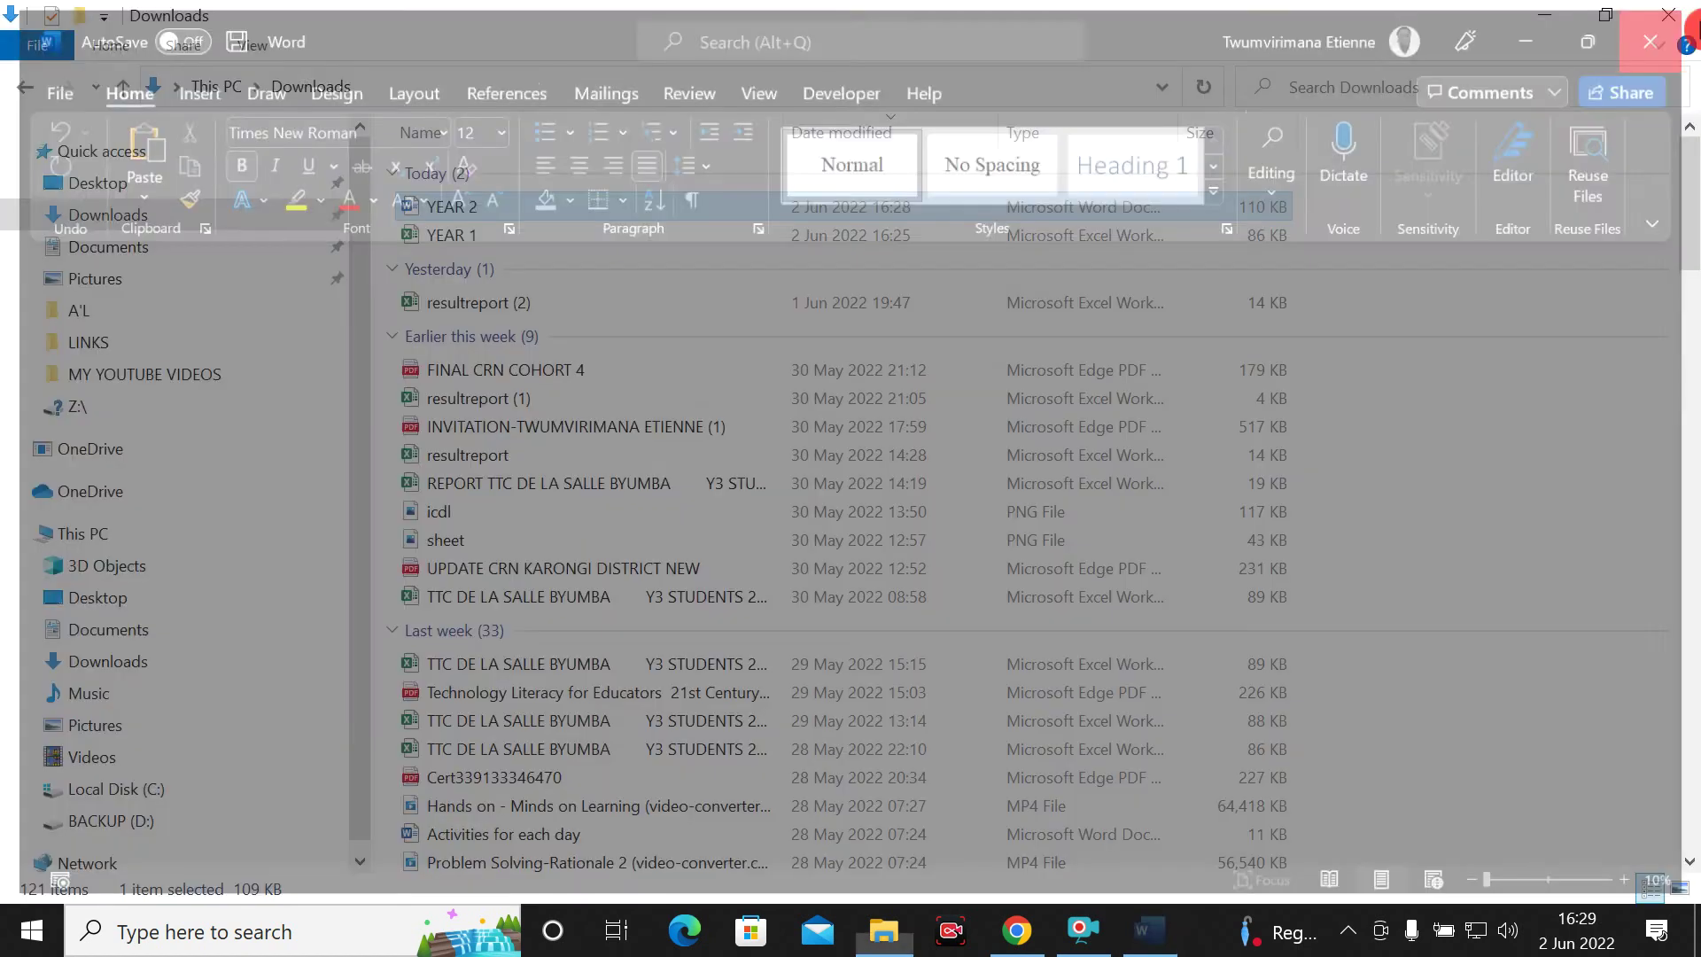
Open YEAR 1, cancel its password prompt, and close Excel
{"action": "double_click", "coordinate": [418, 230]}
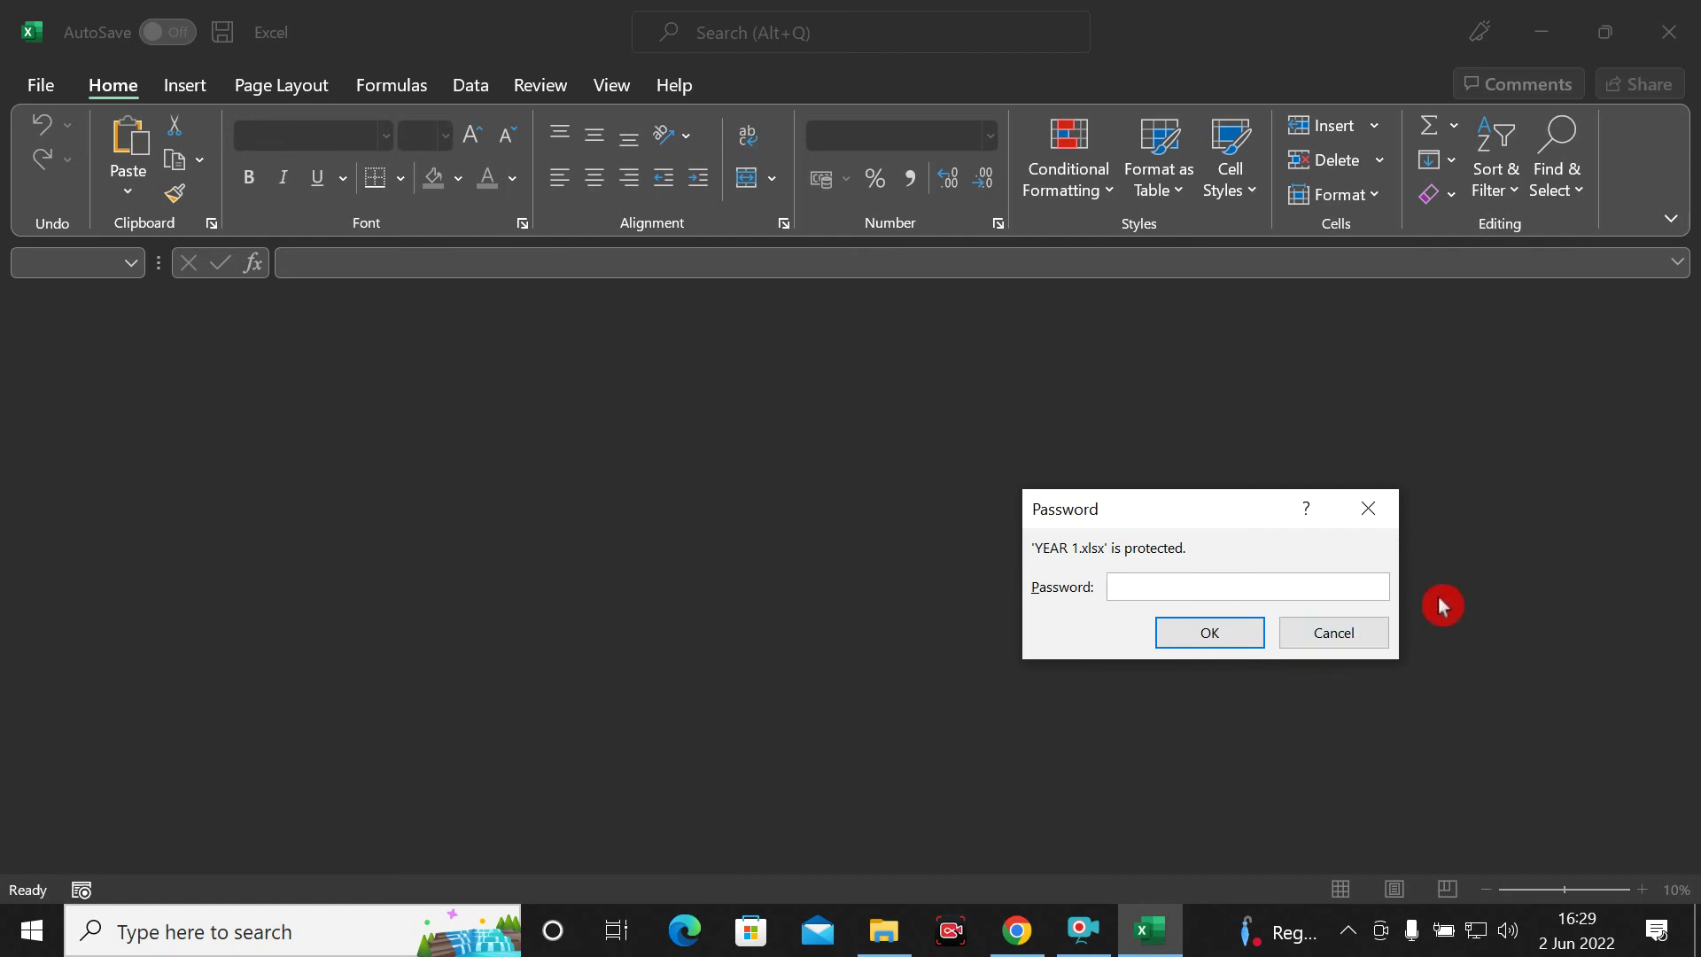
{"action": "left_click", "coordinate": [1379, 641]}
{"action": "left_click", "coordinate": [1670, 28]}
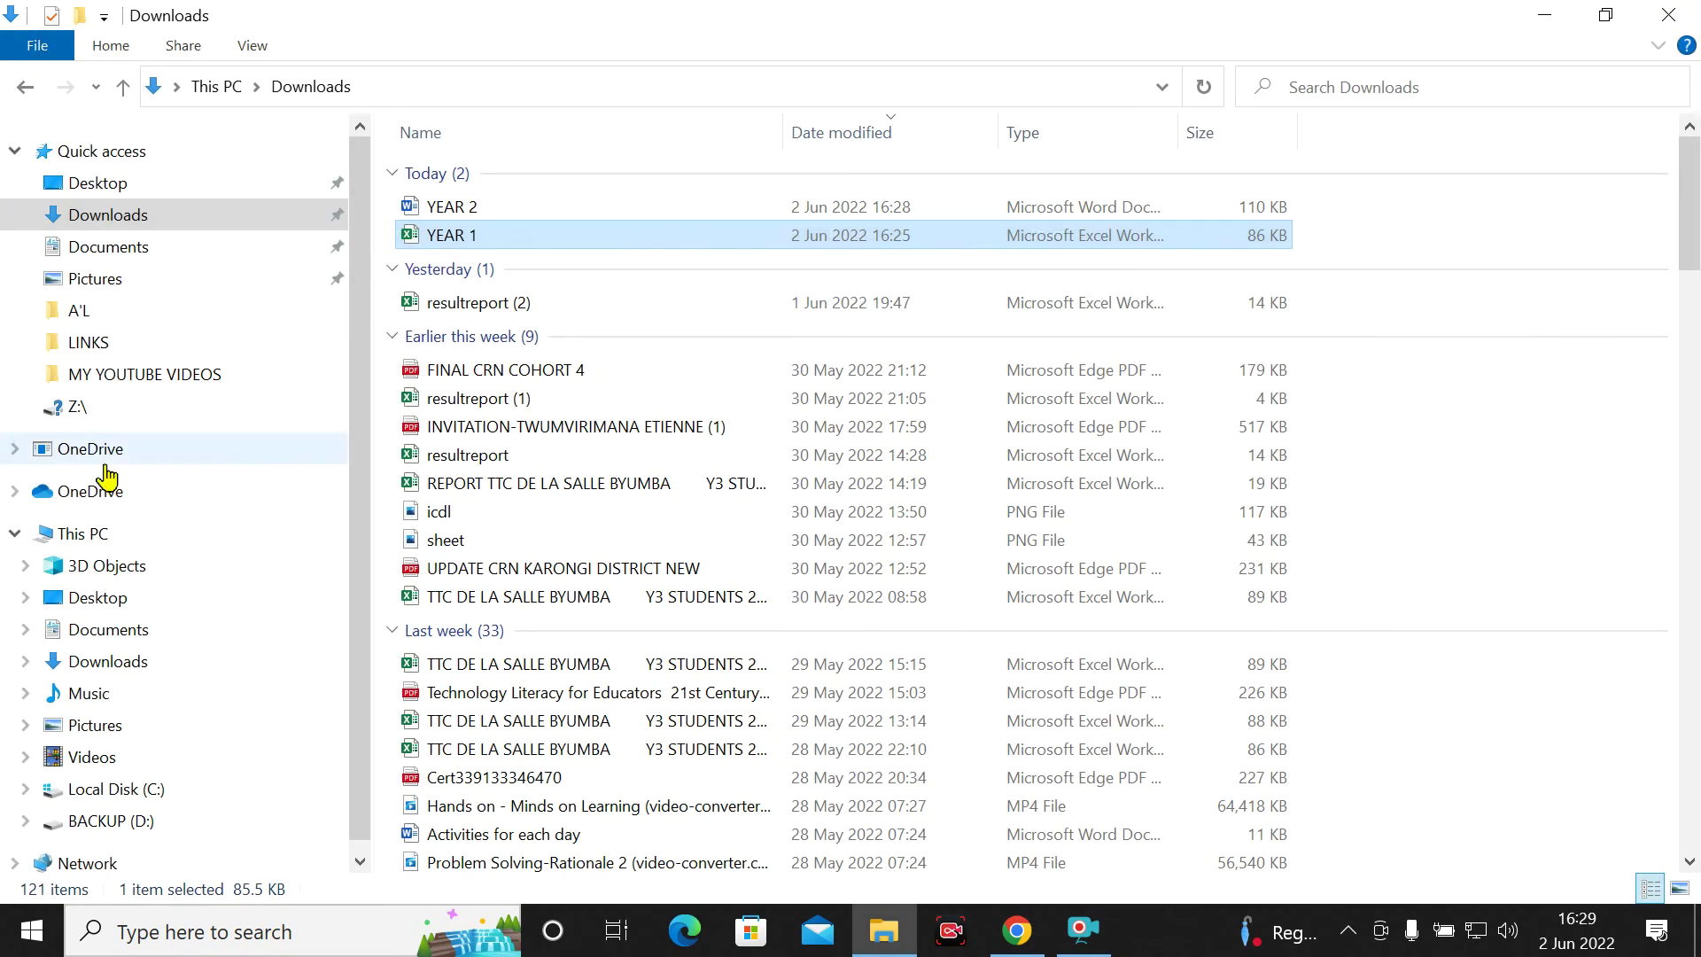
Open YEAR 2, cancel Word's password prompt, and close Word and the Downloads window
{"action": "double_click", "coordinate": [508, 207]}
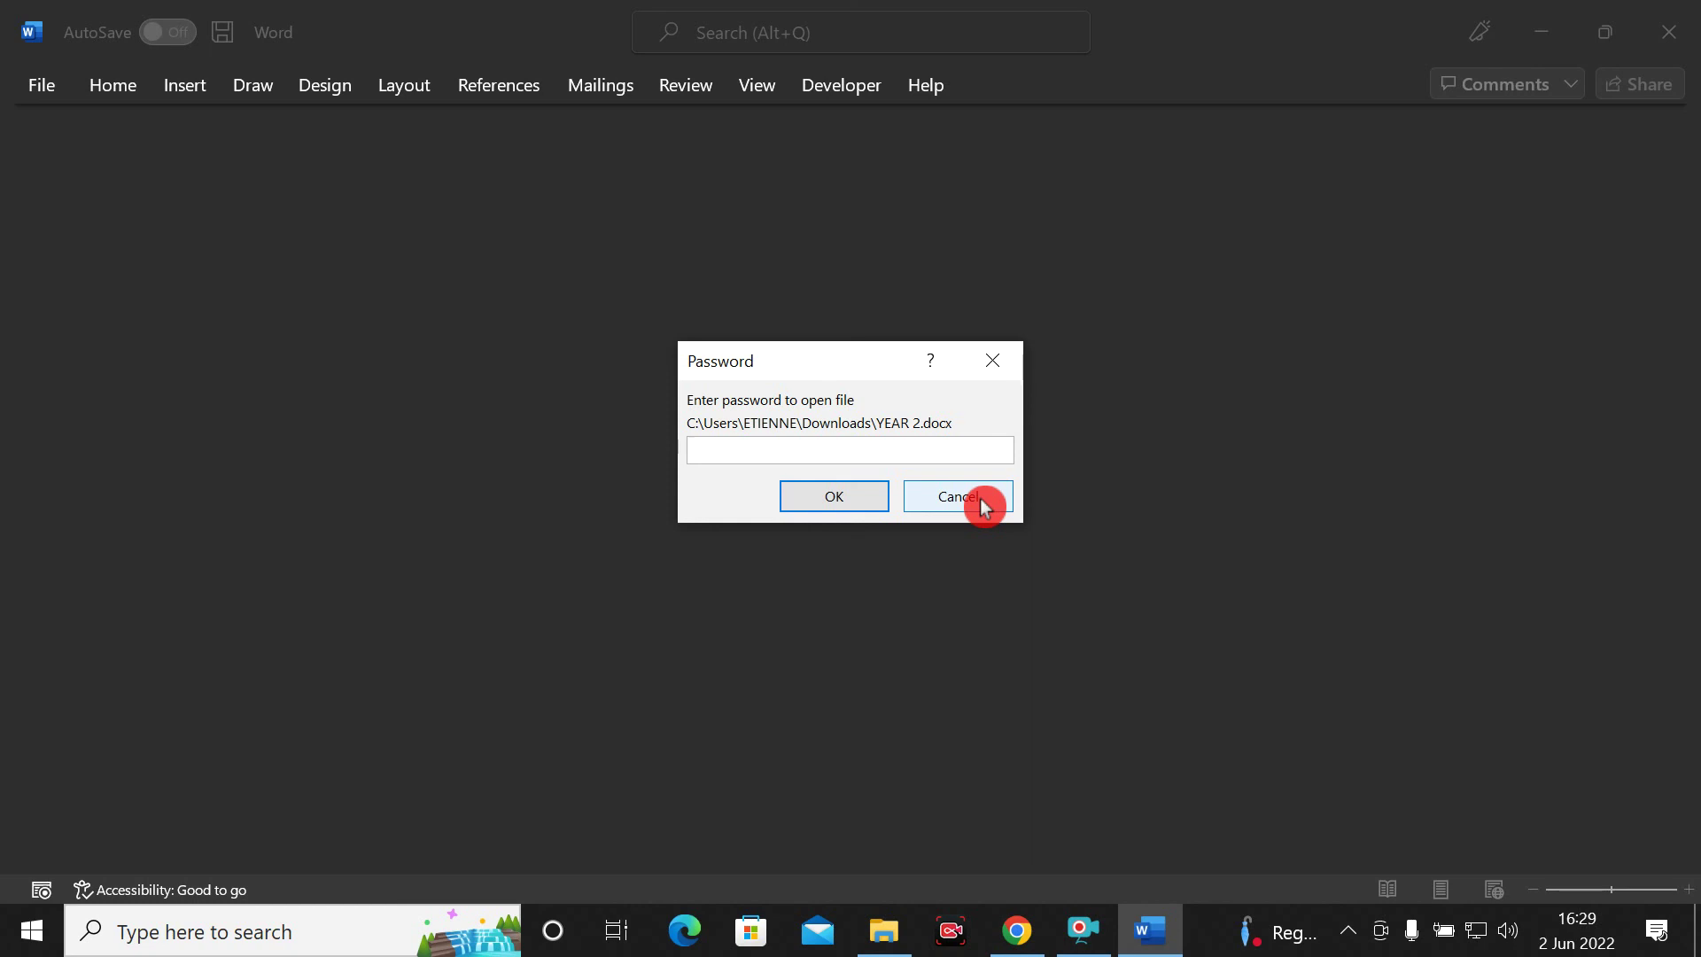
{"action": "left_click", "coordinate": [981, 510]}
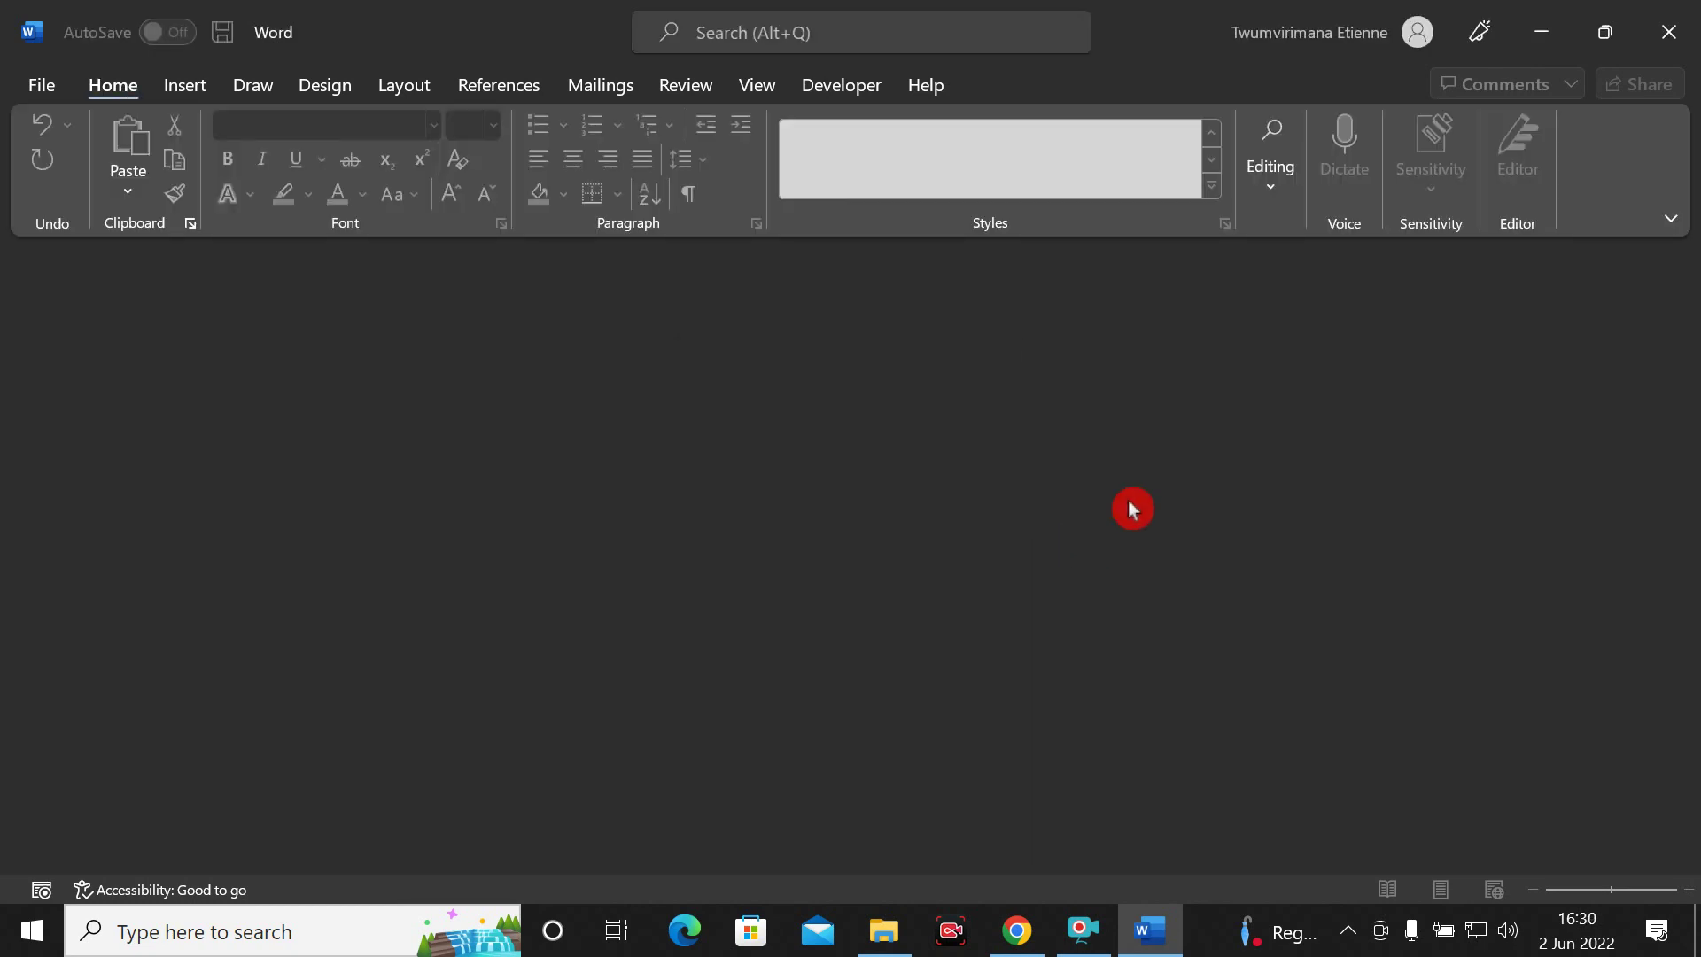
{"action": "left_click", "coordinate": [1671, 34]}
{"action": "left_click", "coordinate": [1686, 10]}
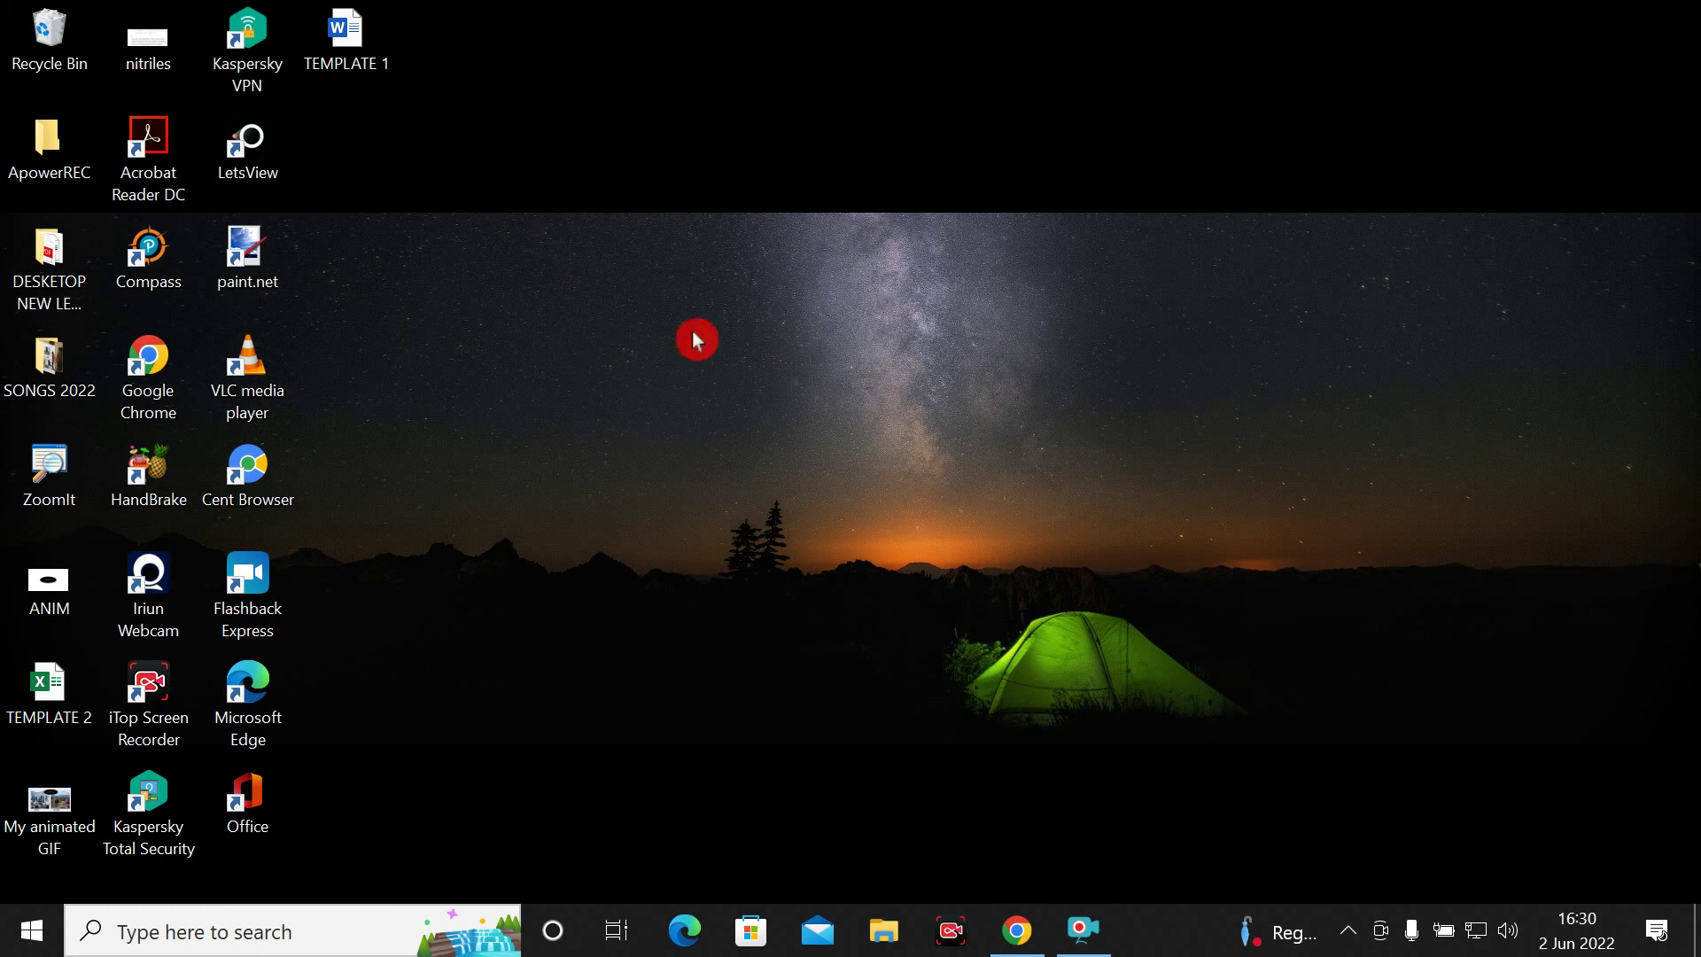
Reopen File Explorer on the Downloads folder showing YEAR 2 and YEAR 1
{"action": "left_click", "coordinate": [883, 944]}
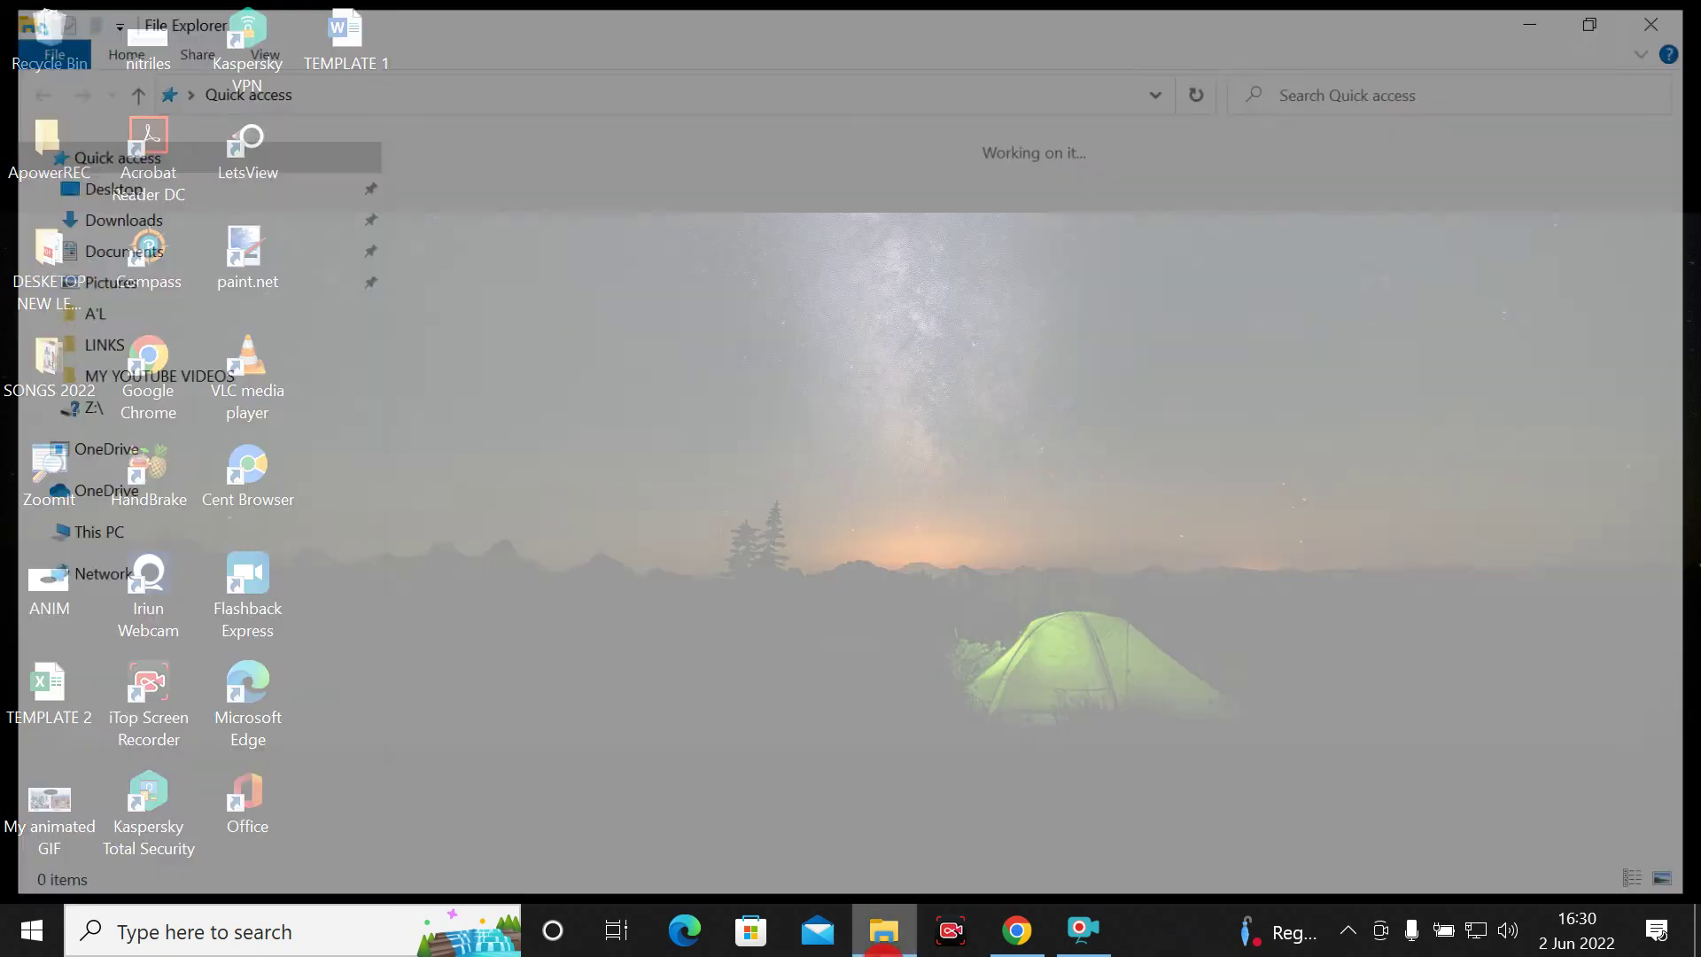
{"action": "left_click", "coordinate": [121, 214]}
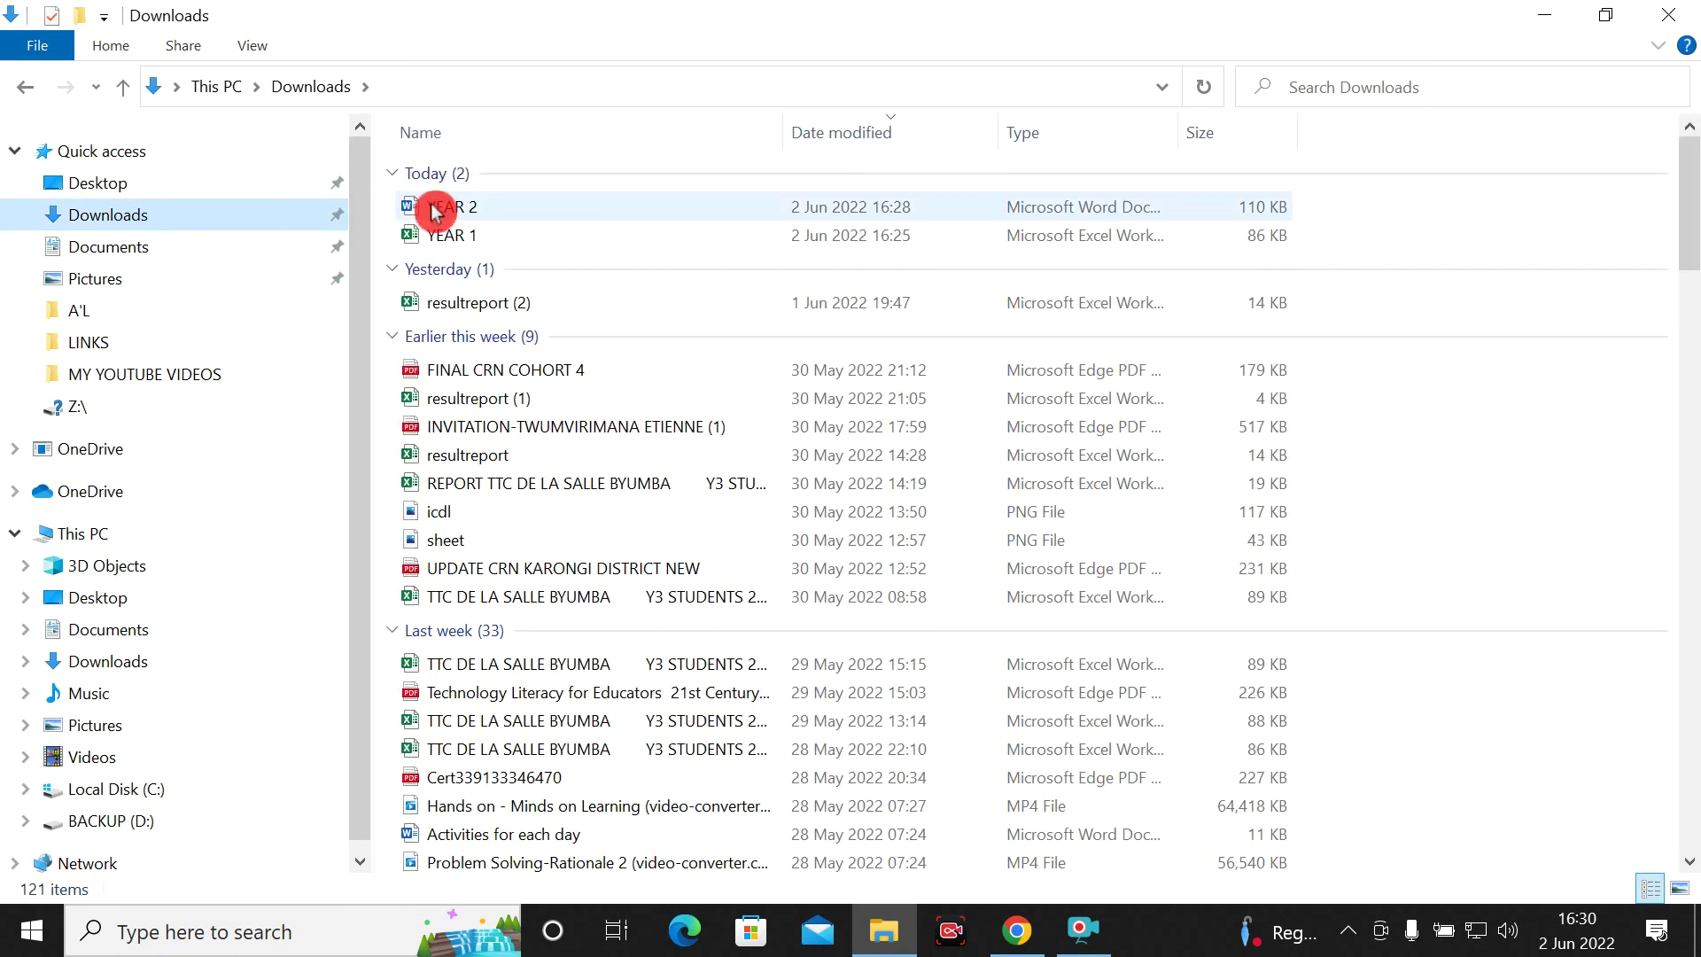